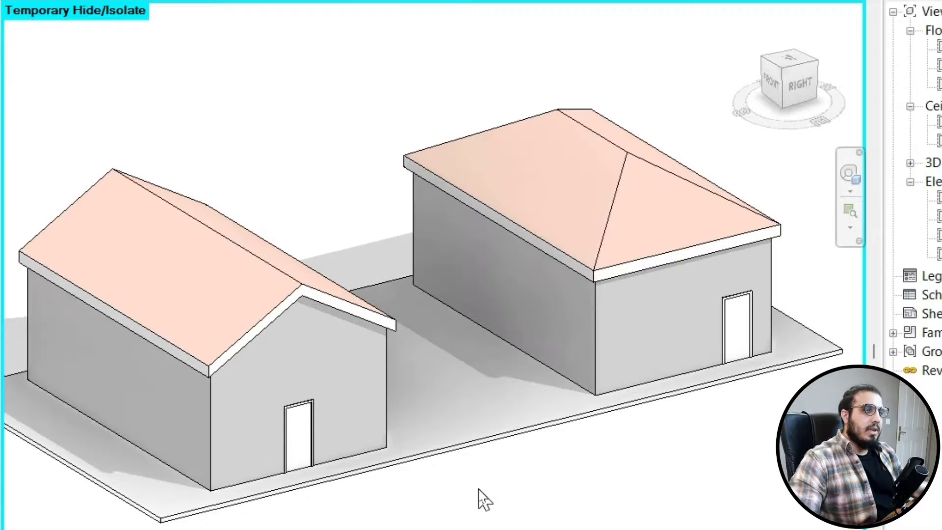
Examine the gable-roofed and hip-roofed houses in the 3D view from several angles
scroll(480, 493, down, 5)
shift+middle_drag(599, 519, 464, 528)
scroll(385, 367, up, 3)
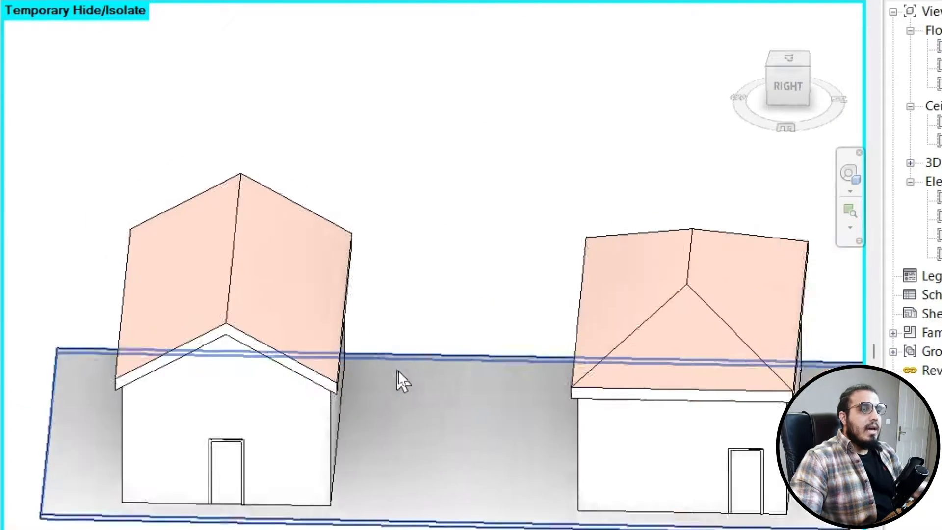
scroll(396, 371, down, 2)
shift+middle_drag(330, 457, 451, 461)
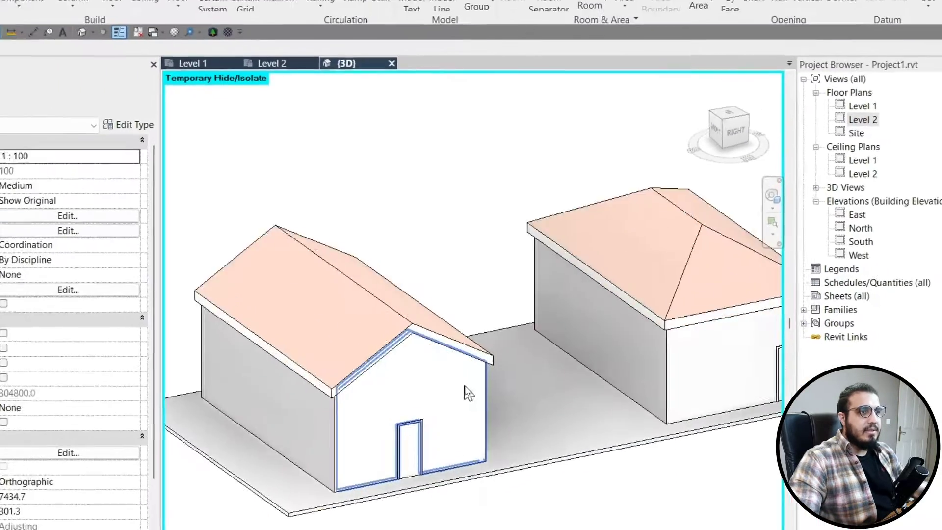
scroll(507, 371, down, 3)
shift+middle_drag(507, 370, 493, 449)
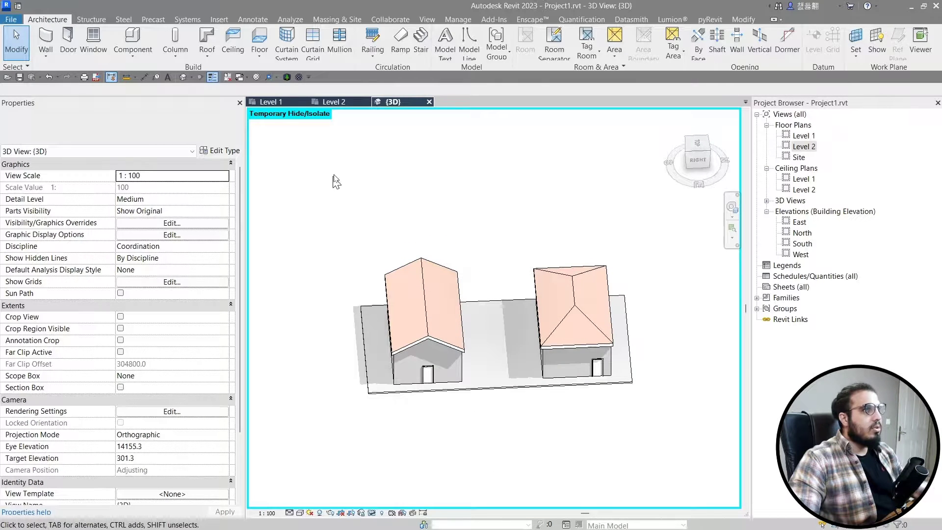
Start Roof: Fascia and add a fascia along the gable roof edge above the door
click(217, 60)
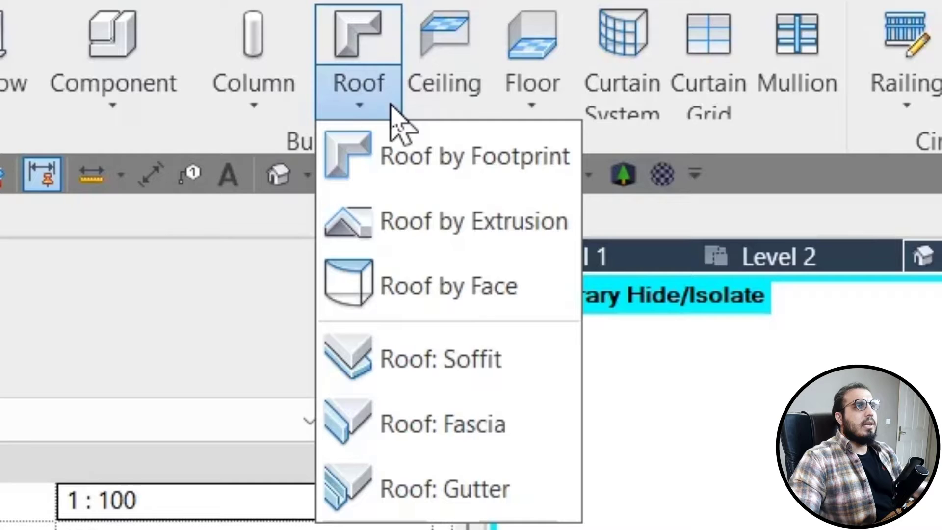
click(257, 156)
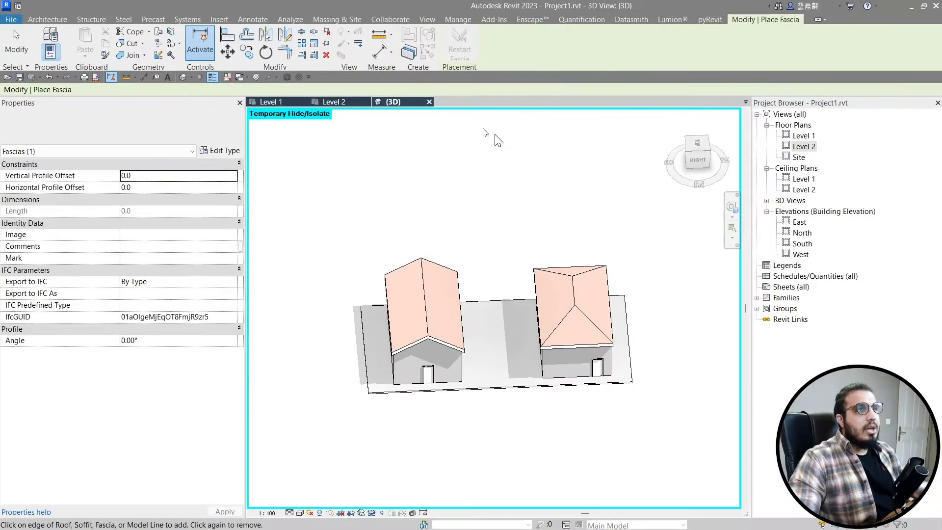
scroll(484, 345, up, 10)
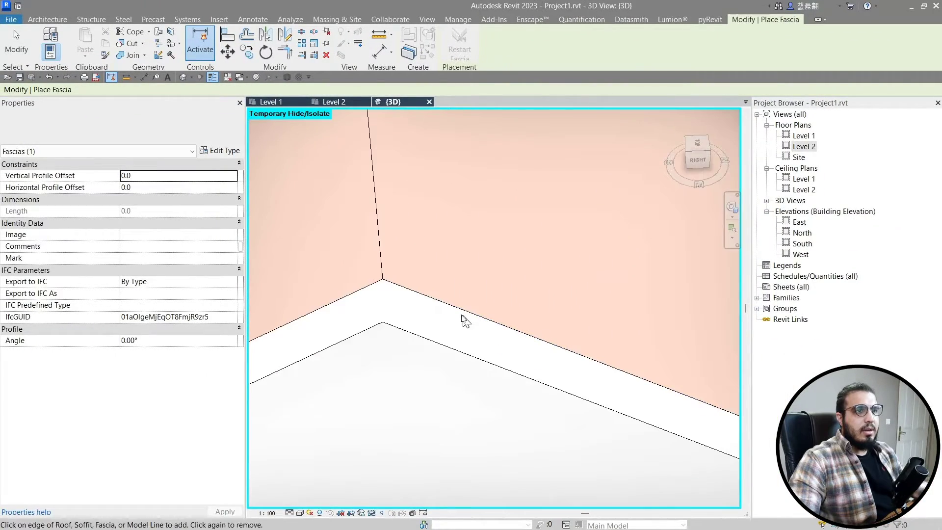
click(461, 315)
scroll(363, 344, down, 10)
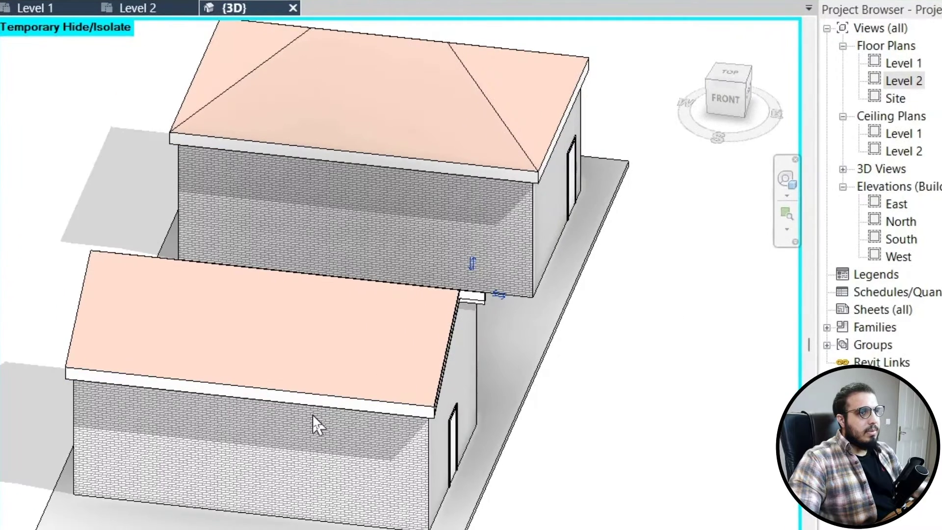
Continue the fascia around the remaining eave and gable edges of the gable-roofed house
scroll(458, 377, up, 5)
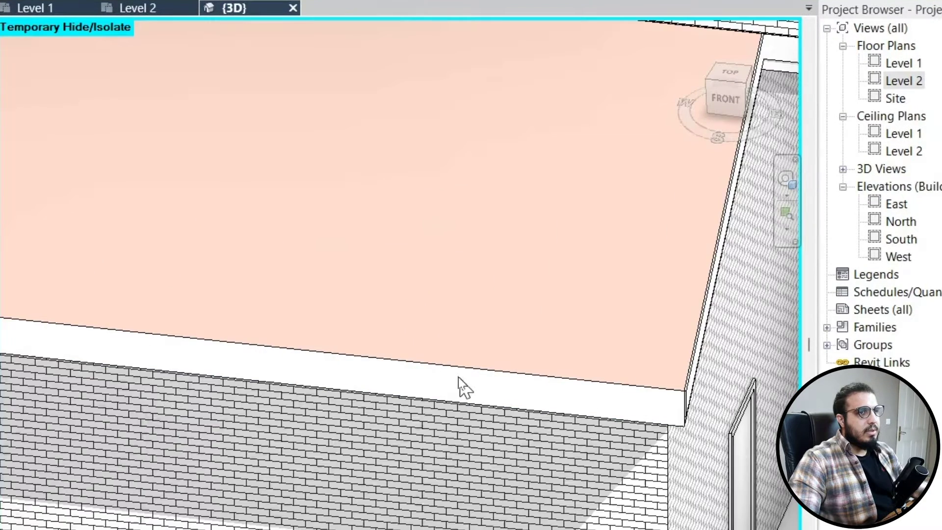
scroll(373, 436, down, 6)
shift+middle_drag(361, 475, 596, 485)
scroll(309, 453, up, 7)
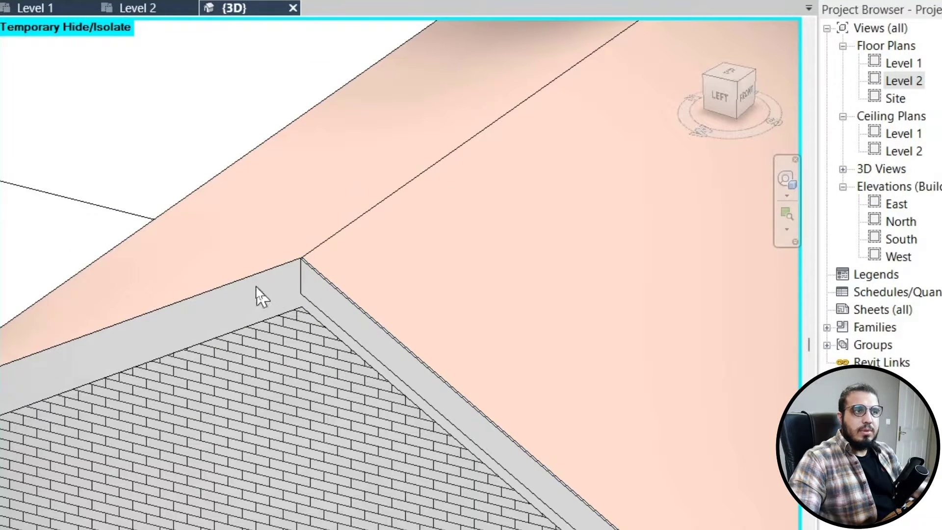
scroll(211, 384, down, 5)
shift+middle_drag(210, 385, 564, 389)
scroll(564, 398, up, 6)
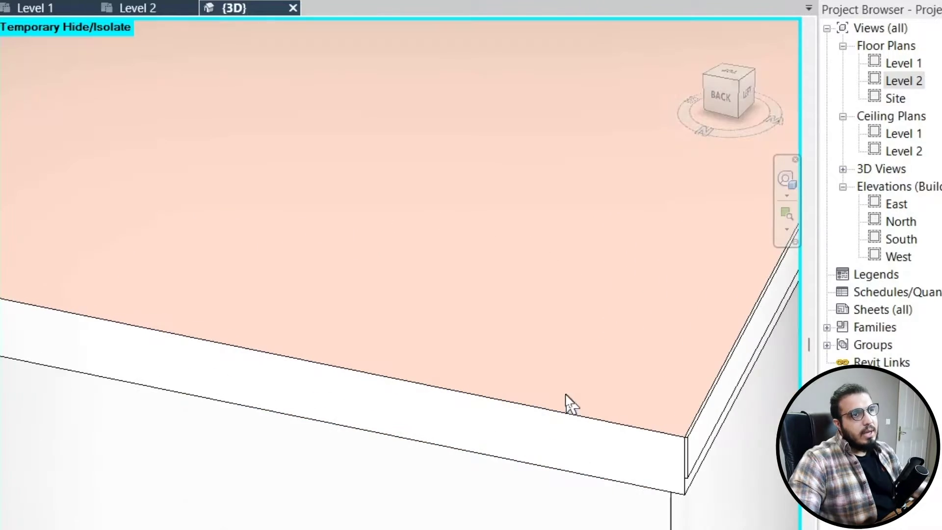
scroll(567, 421, down, 5)
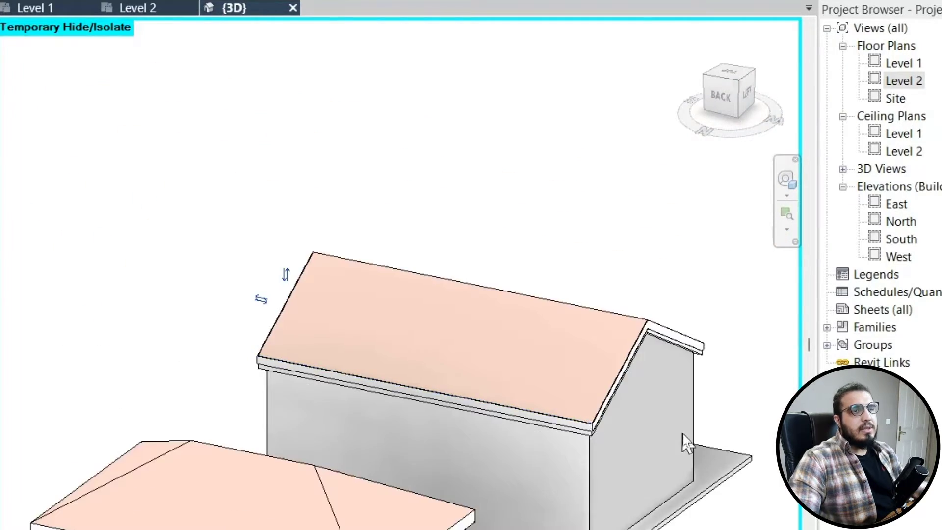
shift+middle_drag(683, 441, 441, 466)
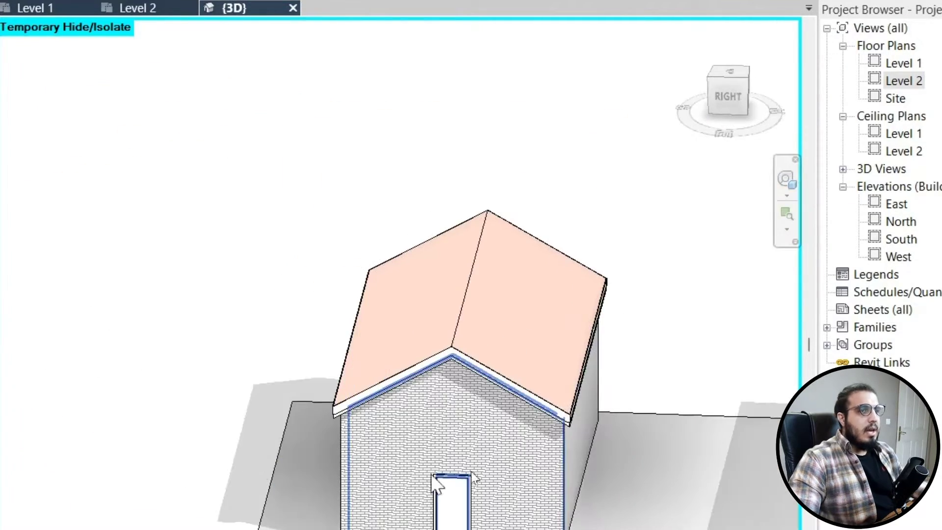
Select the fascia on the gable roof and set its type's profile to M_Fascia-Flat : 19 x 286mm
scroll(599, 435, up, 6)
middle_drag(599, 435, 230, 484)
scroll(230, 483, up, 3)
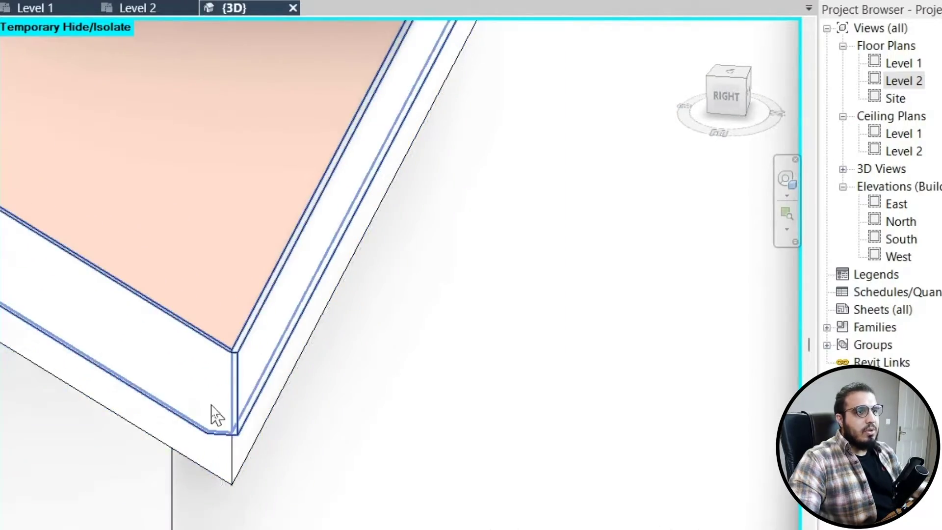
click(211, 404)
click(157, 177)
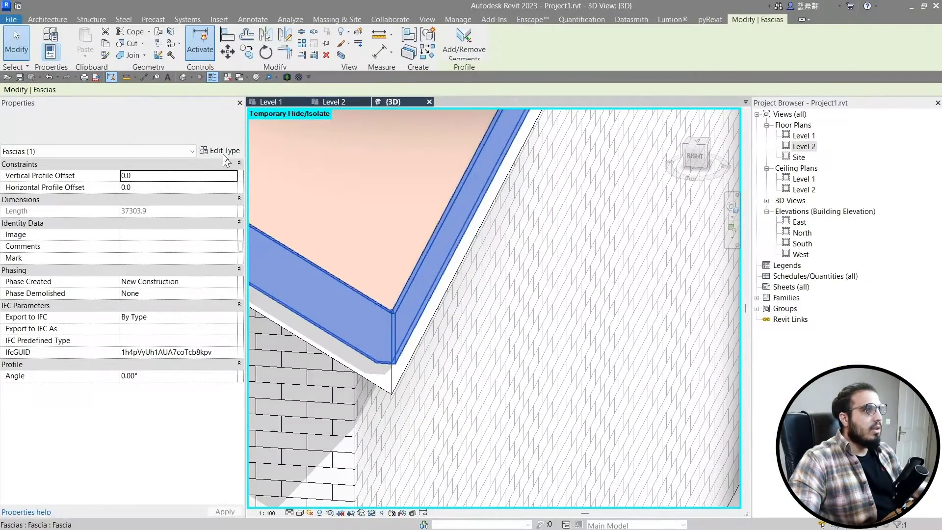
click(222, 151)
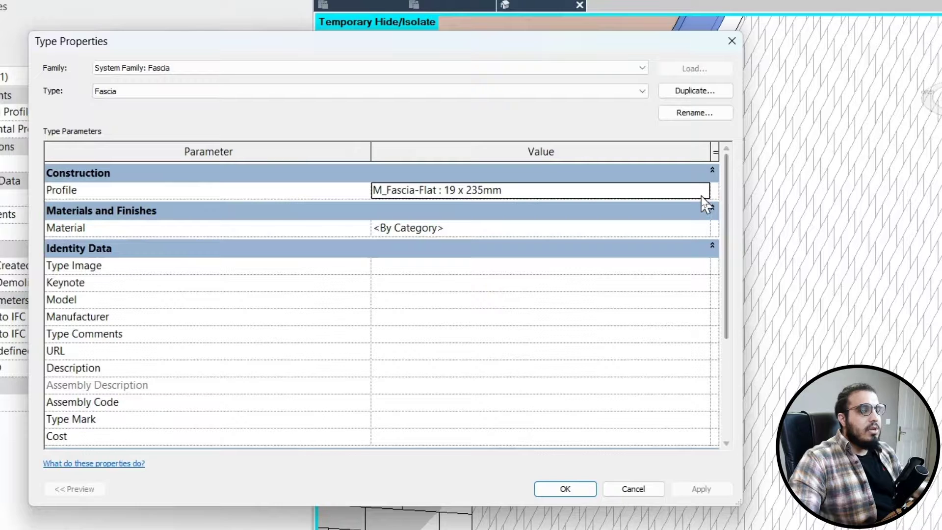
click(704, 192)
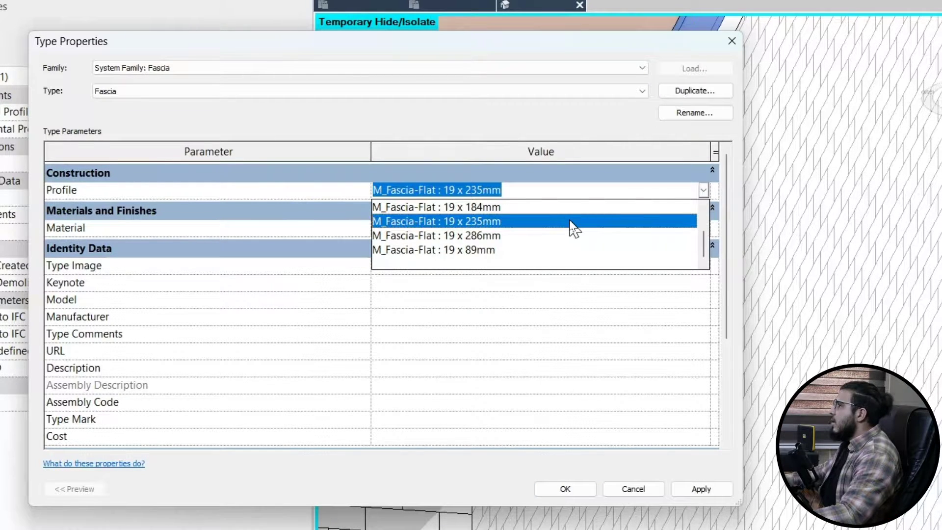
click(502, 236)
click(572, 483)
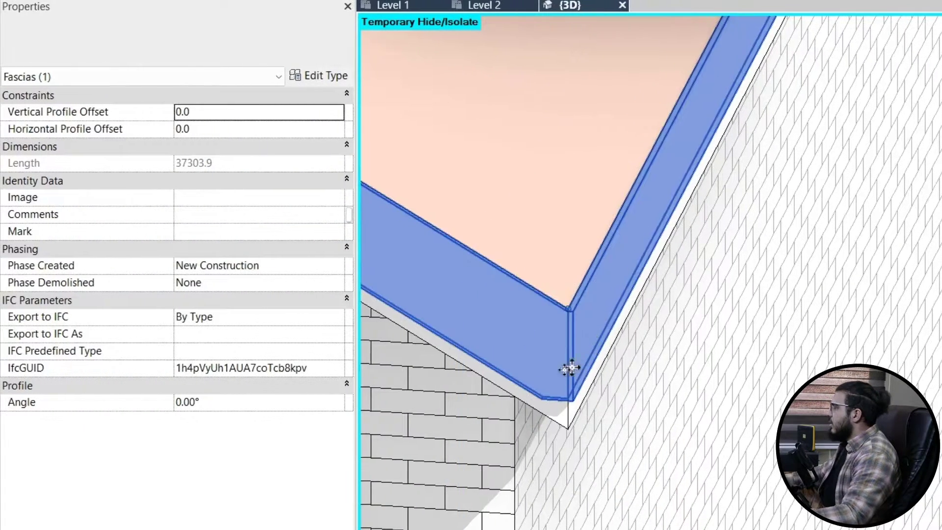
Reselect M_Fascia-Flat : 19 x 286mm as the fascia type's profile and recheck the type properties
click(326, 76)
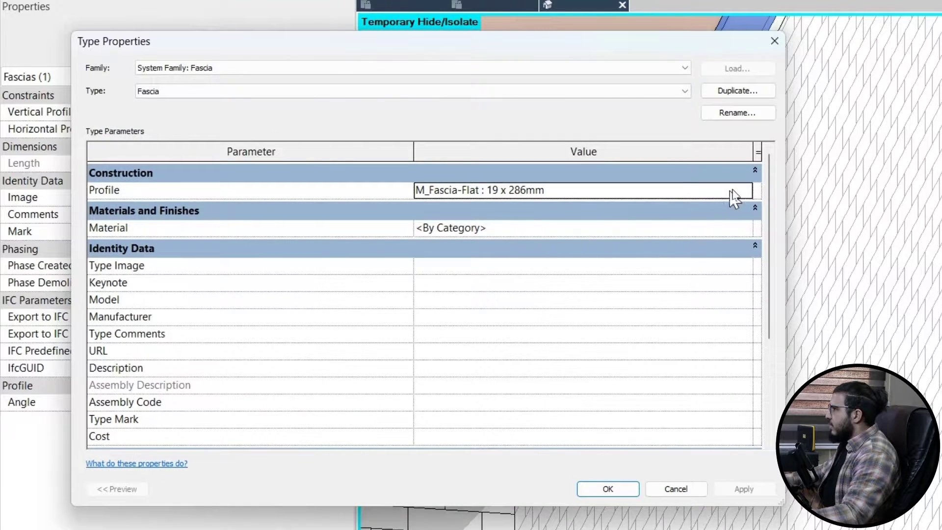
click(745, 192)
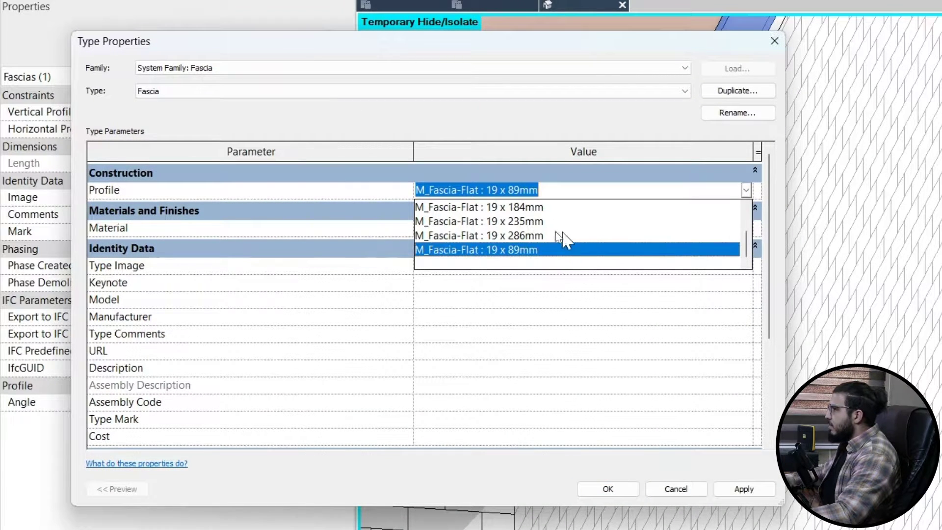
click(528, 236)
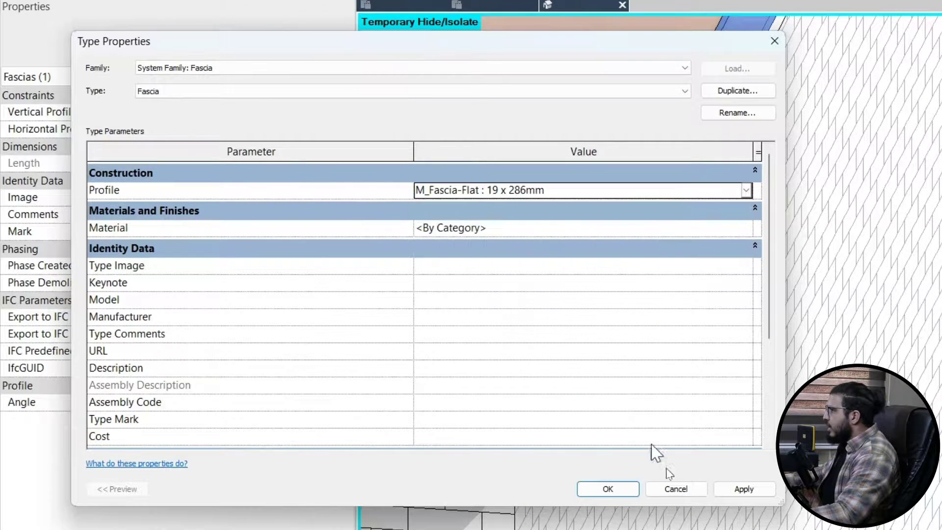
click(618, 490)
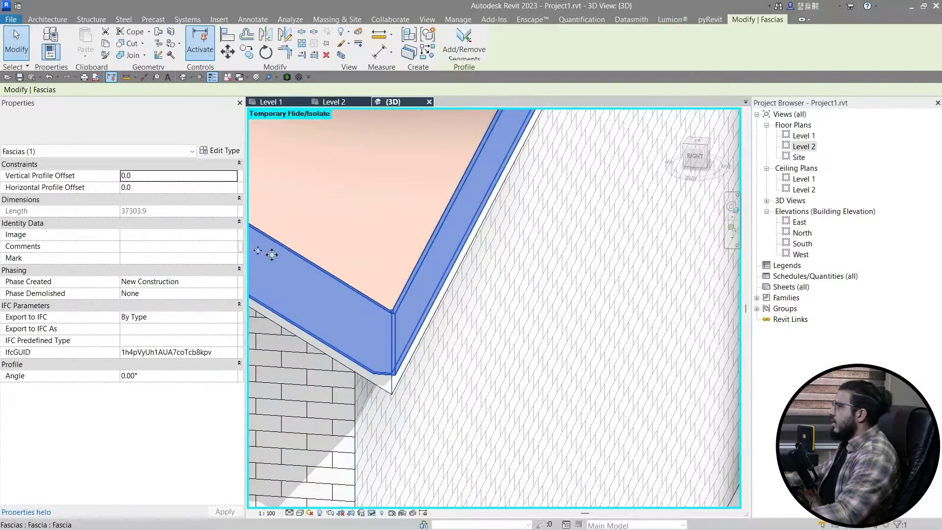
click(216, 151)
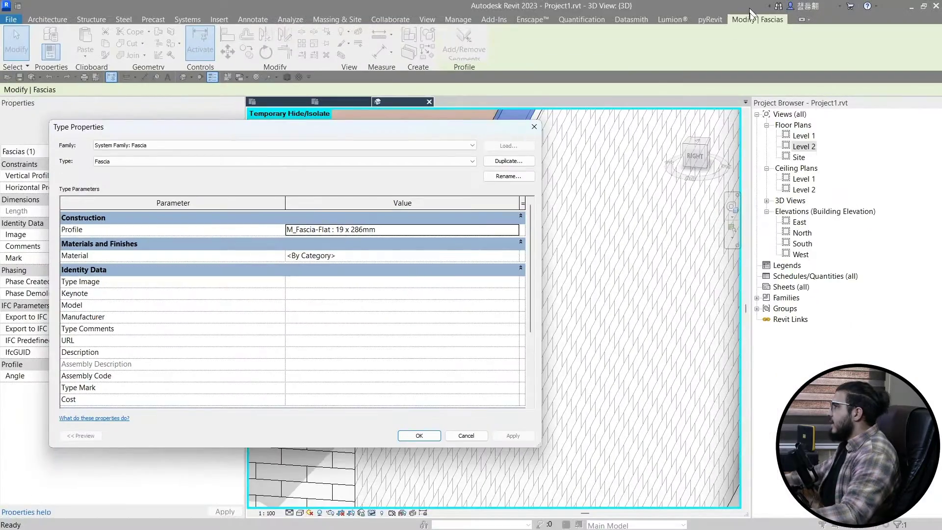
click(535, 129)
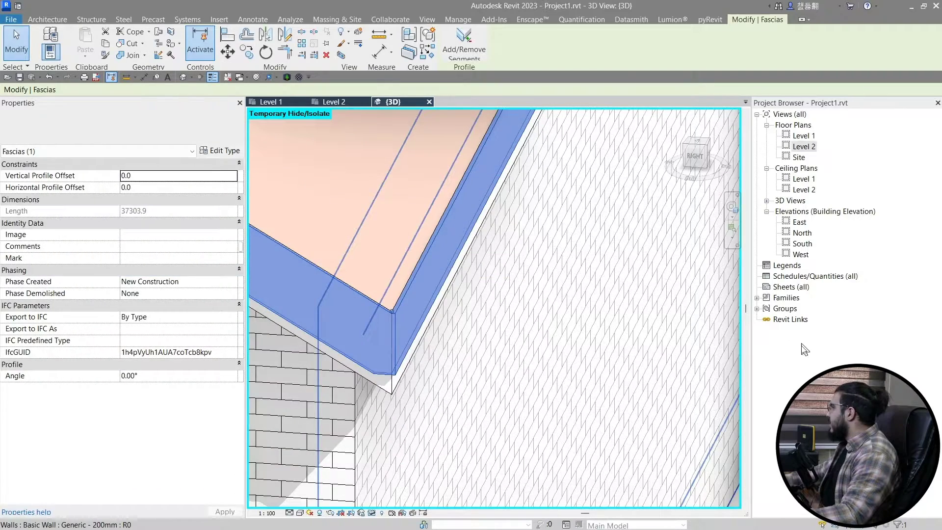
Find the M_Fascia-Flat profile family in the project and duplicate its 19 x 286mm type
click(805, 349)
click(757, 298)
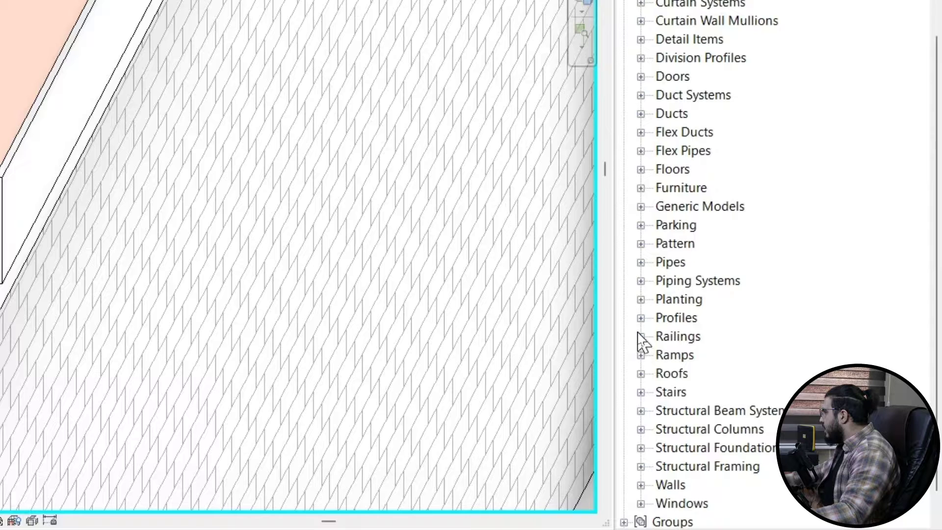
click(640, 317)
click(658, 244)
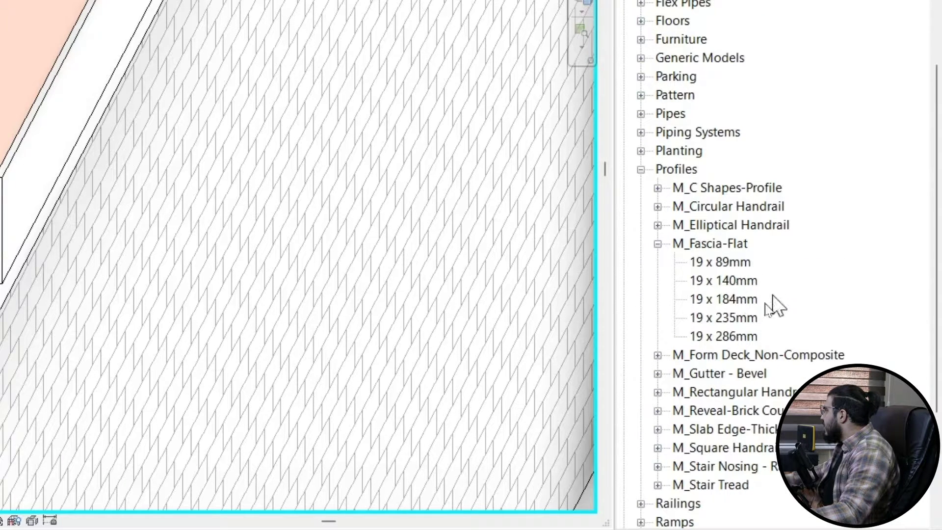
right_click(726, 338)
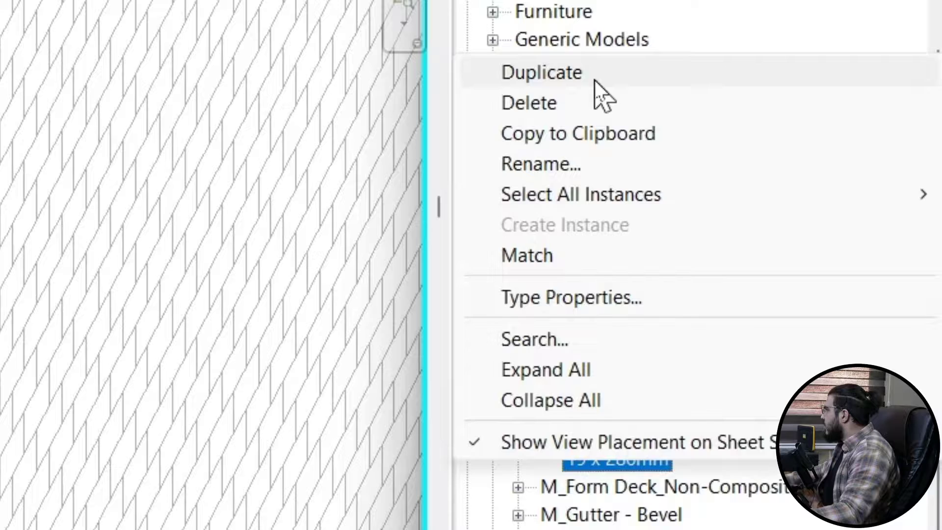
click(711, 81)
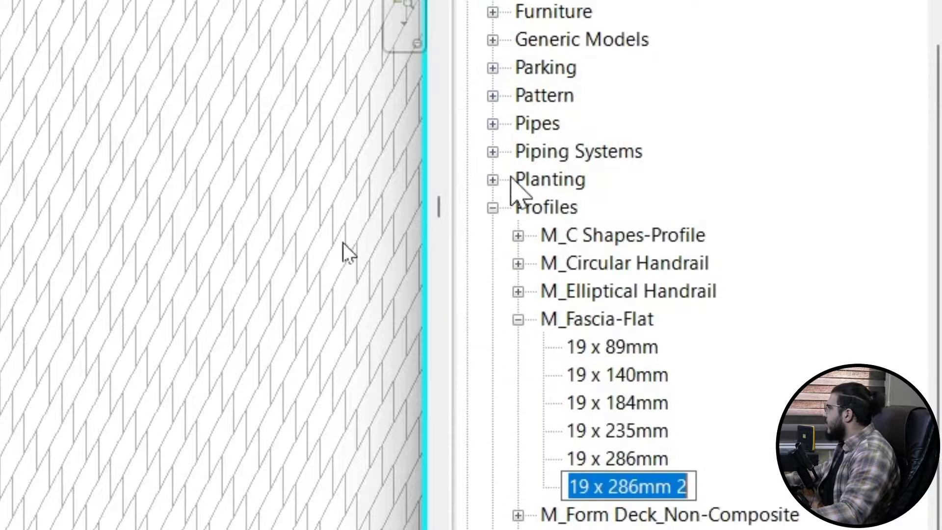
click(641, 519)
Rename the duplicated M_Fascia-Flat type as 19 x 300 and set its height to 300
right_click(627, 483)
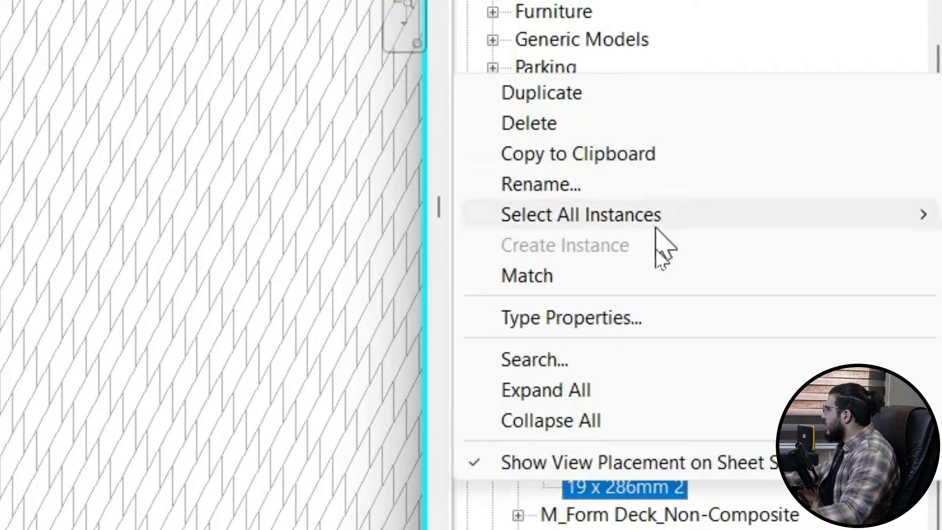
click(658, 317)
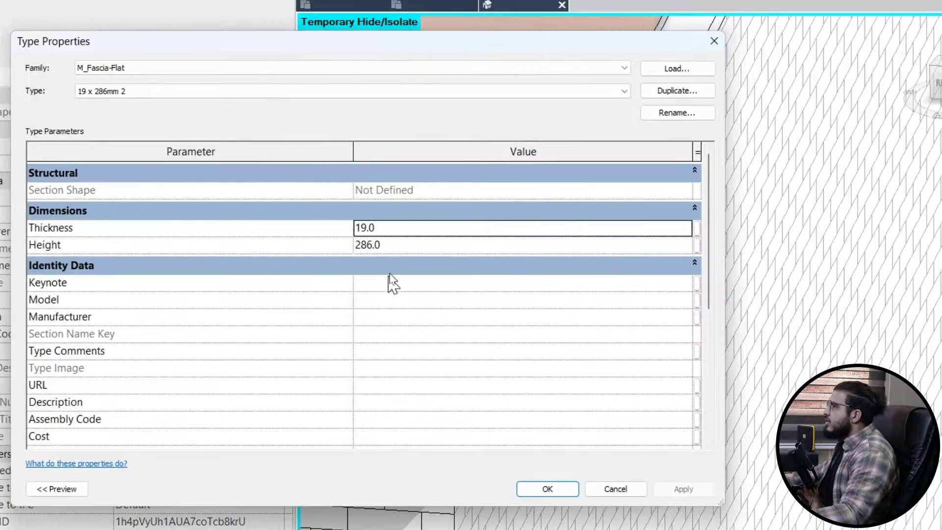
click(675, 113)
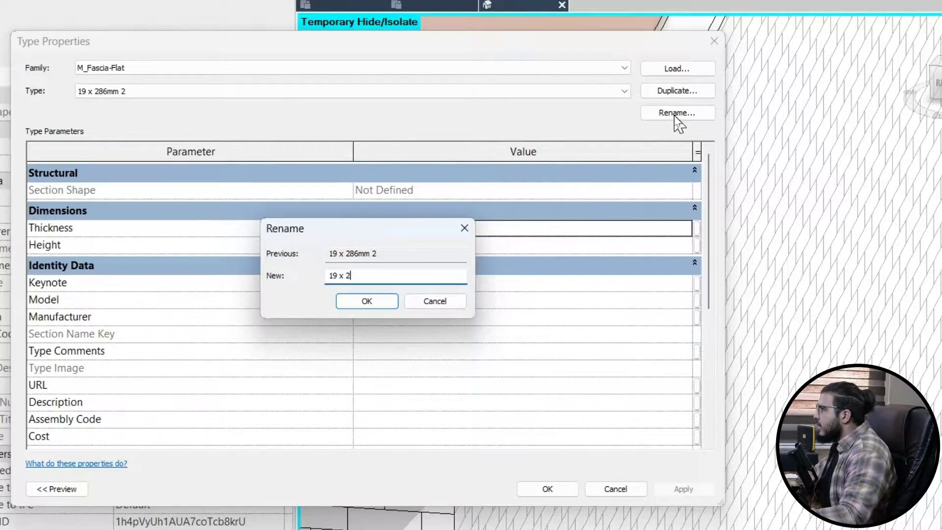
key(Return)
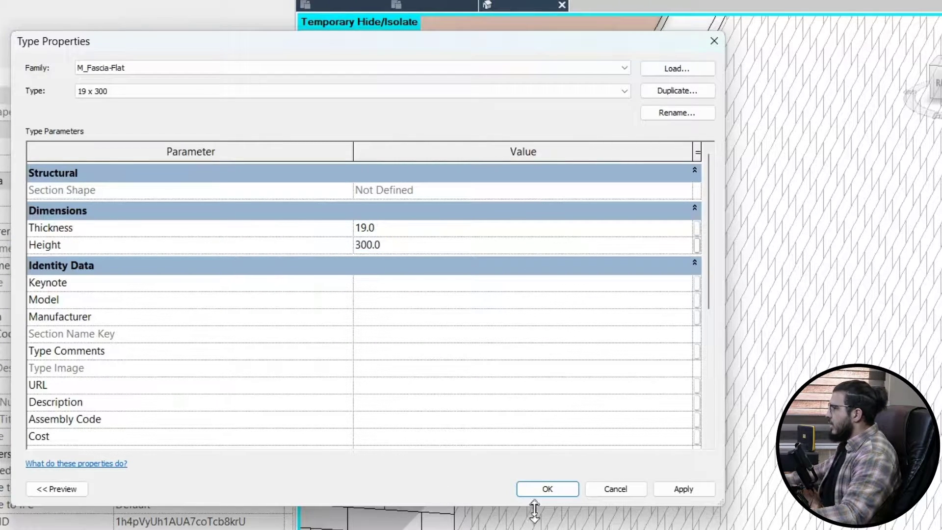
click(542, 493)
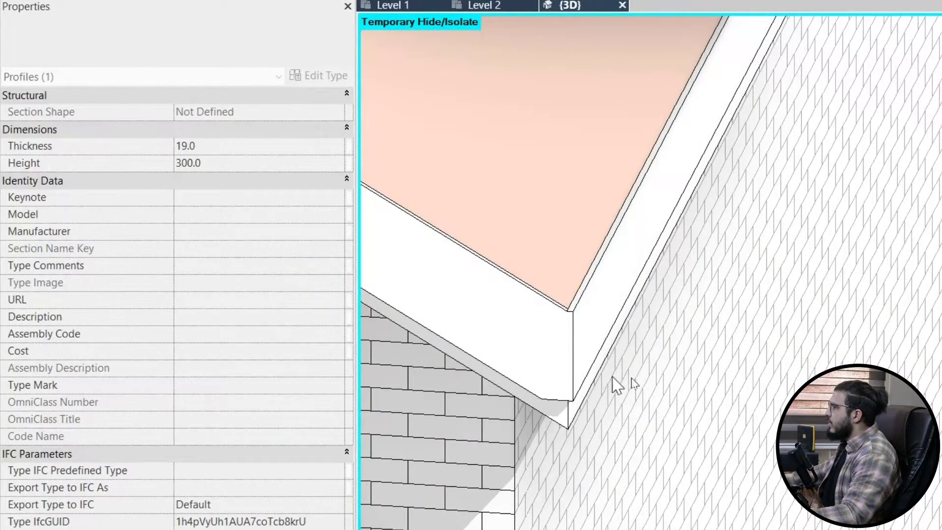
Select the gable roof's fascia and set its type's profile to M_Fascia-Flat : 19 x 300
scroll(630, 379, down, 3)
scroll(590, 349, up, 2)
click(609, 363)
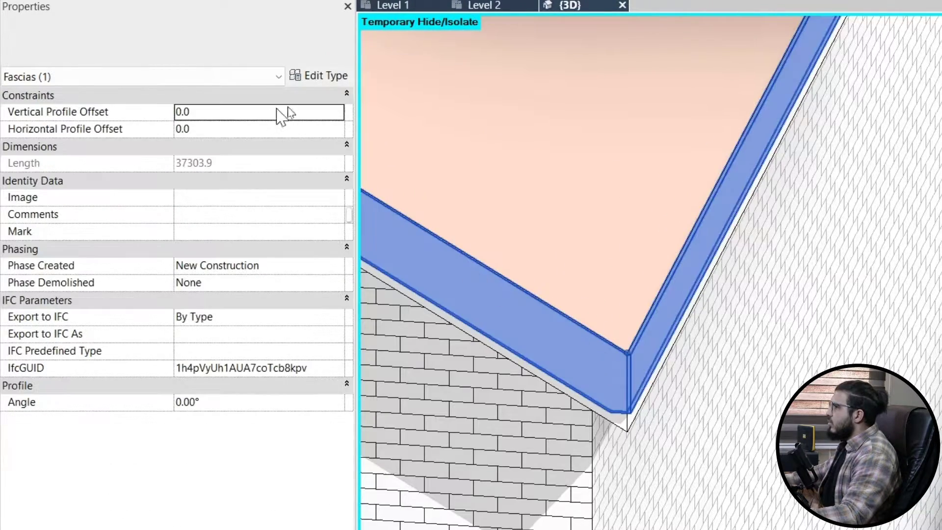
click(311, 82)
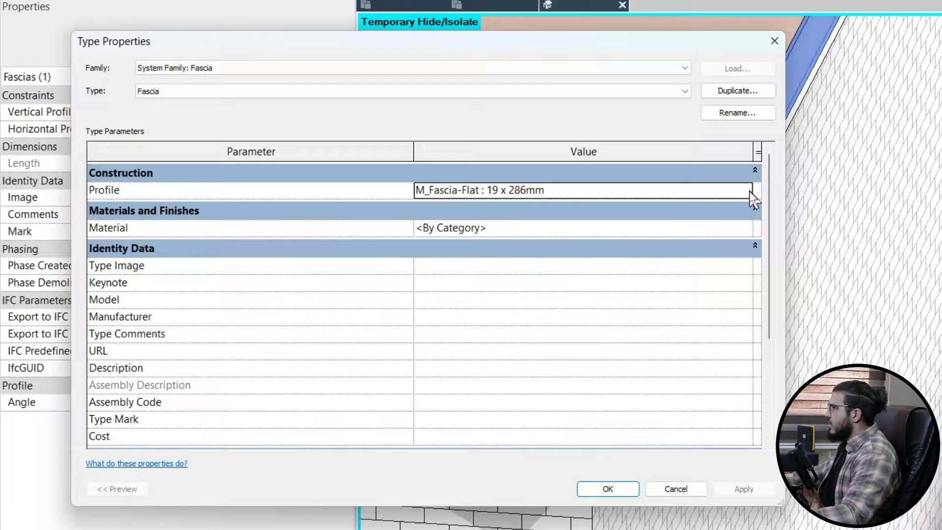
click(750, 192)
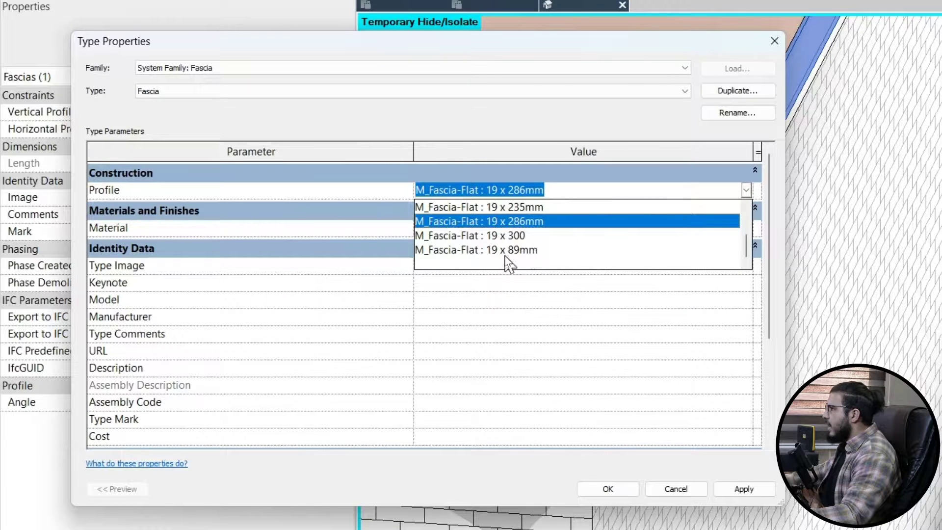
click(530, 236)
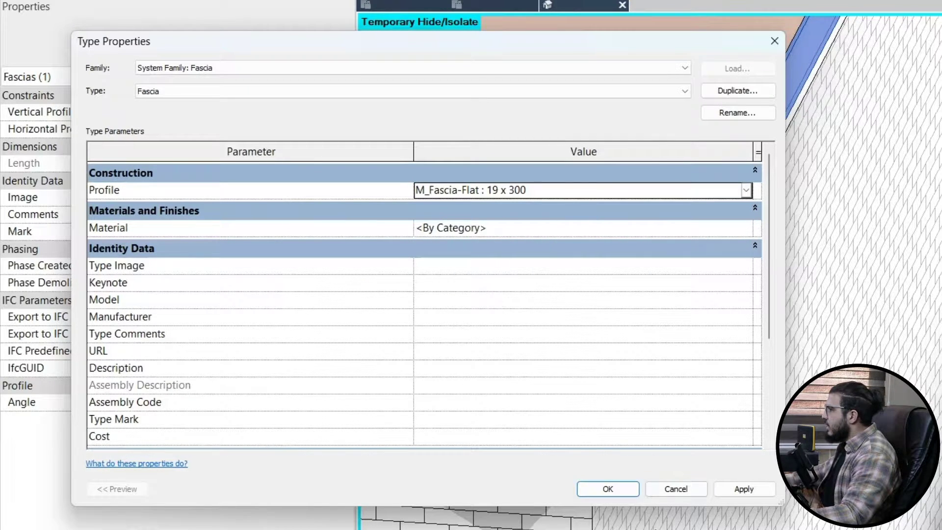
click(607, 488)
scroll(607, 406, up, 5)
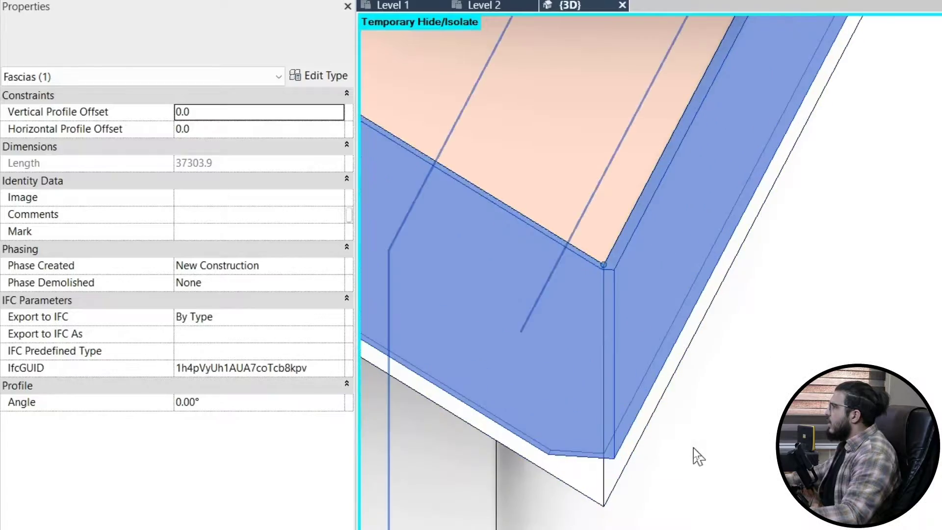
Set the height of the 19 x 300 type of the M_Fascia-Flat profile to 500
shift+middle_drag(696, 454, 668, 458)
scroll(676, 419, down, 5)
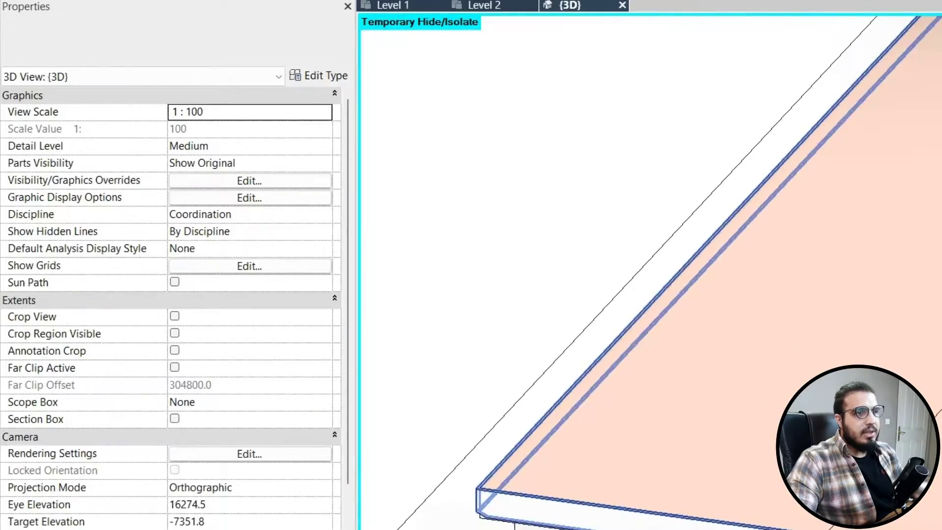
middle_drag(882, 519, 641, 347)
scroll(642, 347, down, 5)
shift+middle_drag(663, 422, 868, 279)
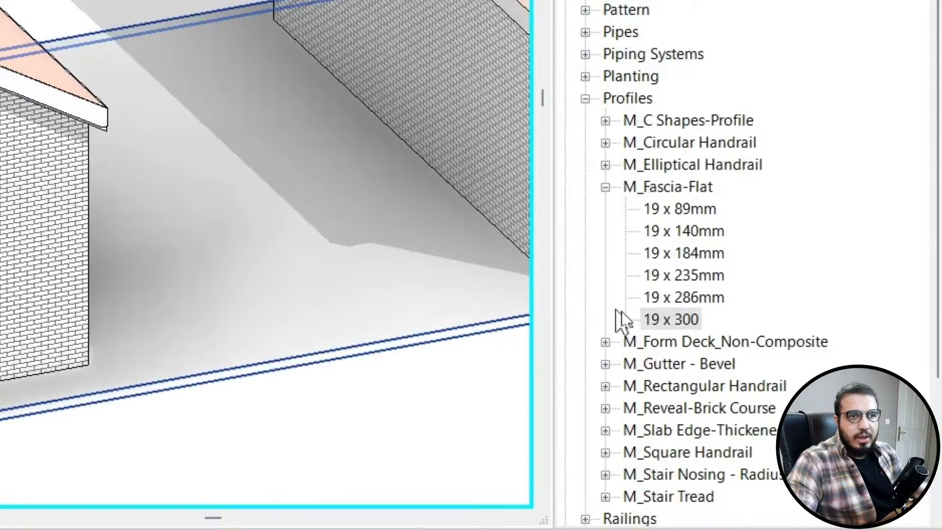
click(671, 319)
right_click(679, 318)
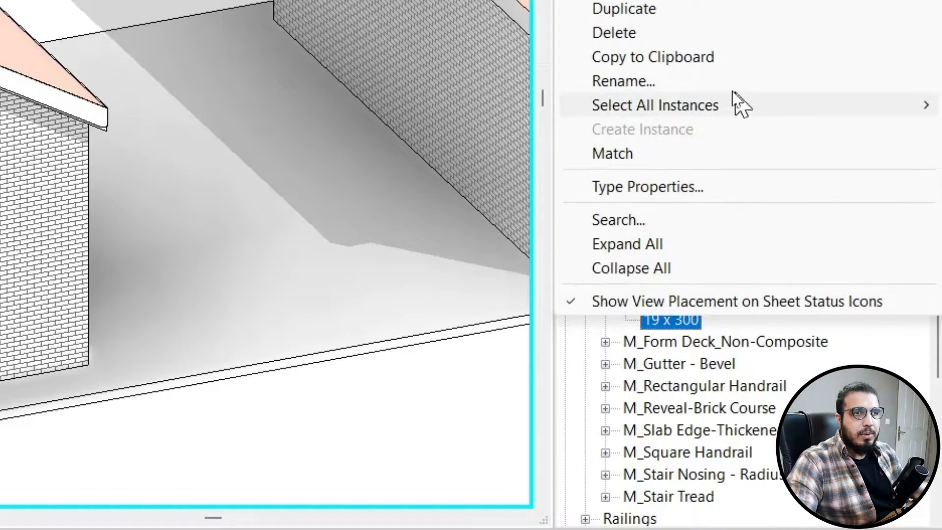
click(723, 191)
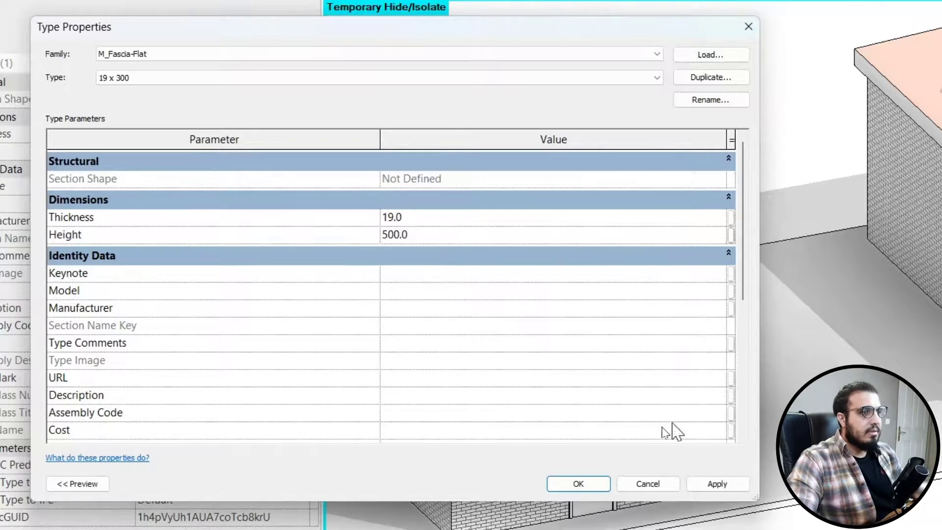
click(596, 488)
Check the fascia at the gable end and set the 19 x 300 profile type's height to 400
scroll(738, 349, up, 3)
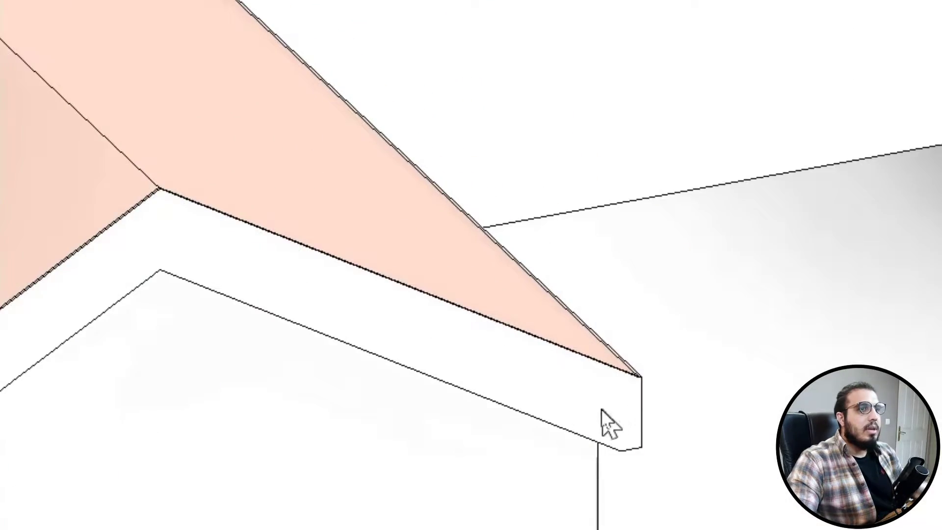
click(707, 364)
shift+middle_drag(707, 364, 738, 350)
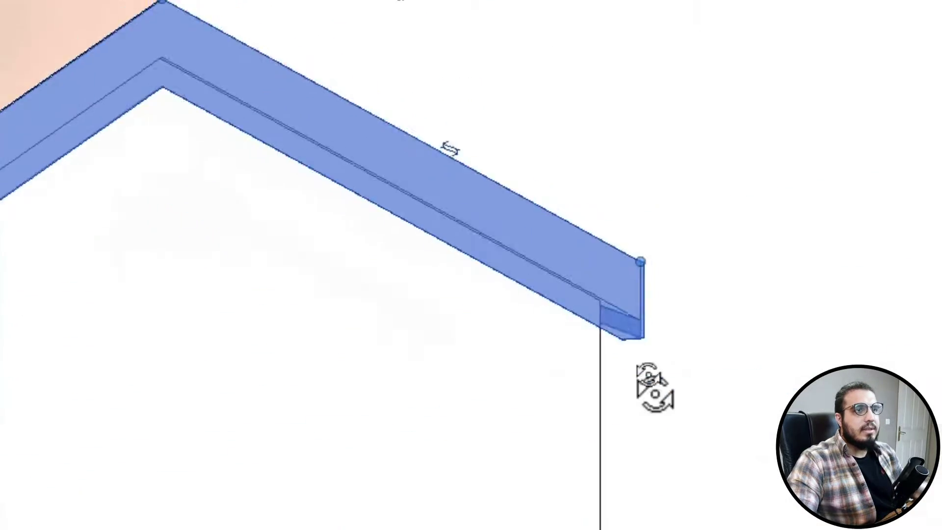
shift+middle_drag(649, 376, 522, 304)
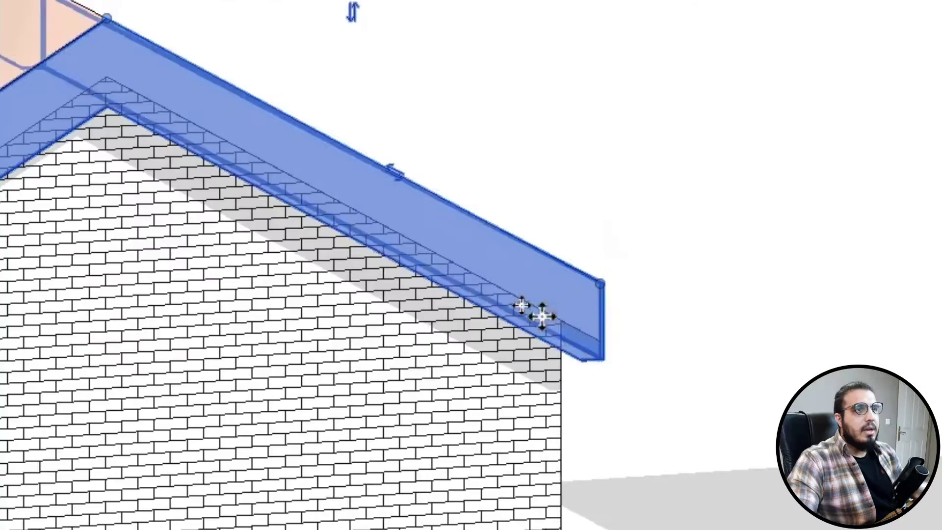
scroll(521, 305, up, 3)
right_click(696, 338)
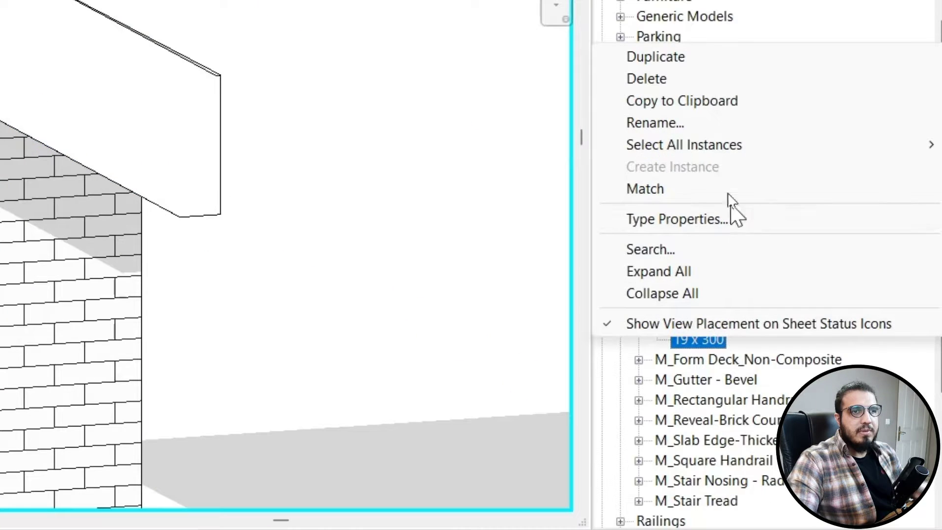
click(739, 218)
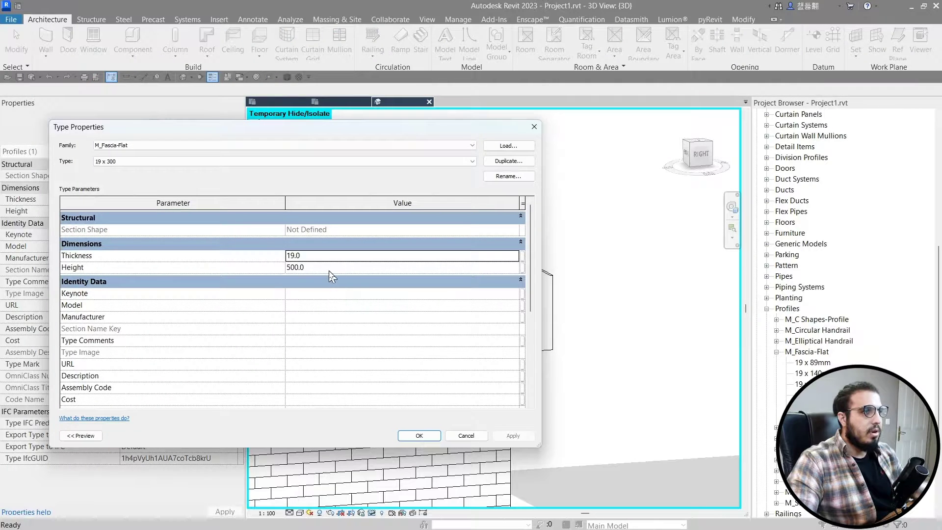
text(400)
key(Return)
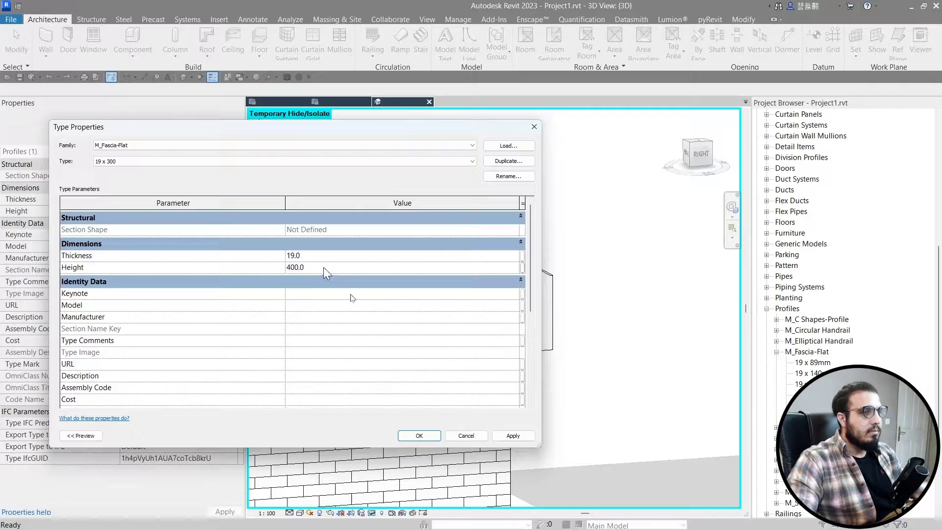
click(419, 436)
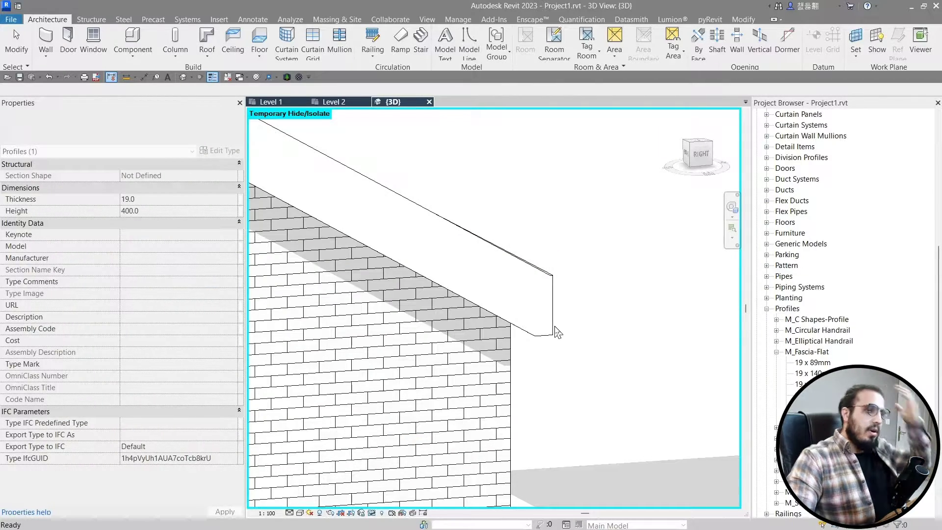
Examine the gable roof's fascia and compare both buildings' roofs from several angles
click(541, 343)
shift+middle_drag(563, 364, 498, 314)
scroll(618, 426, down, 3)
scroll(483, 432, down, 2)
scroll(506, 369, up, 1)
scroll(511, 368, up, 1)
scroll(466, 399, down, 2)
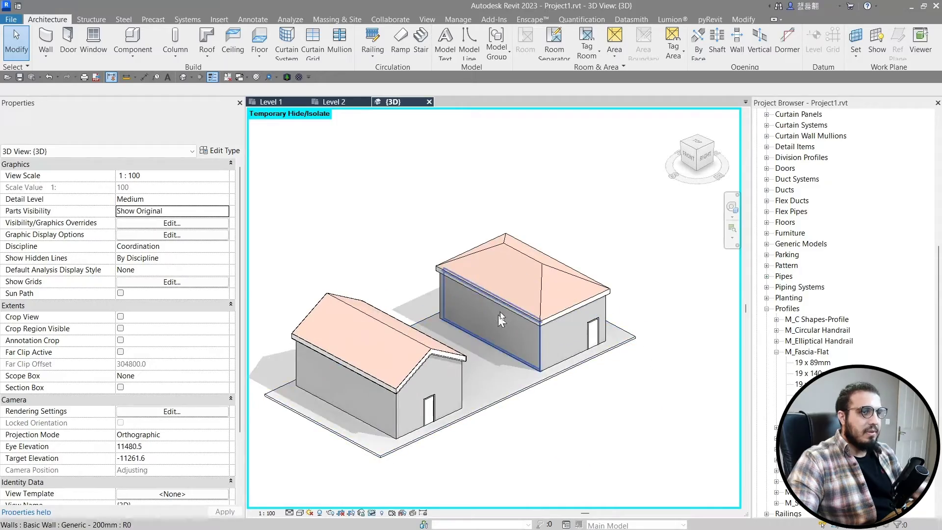
scroll(440, 410, up, 3)
scroll(359, 339, down, 3)
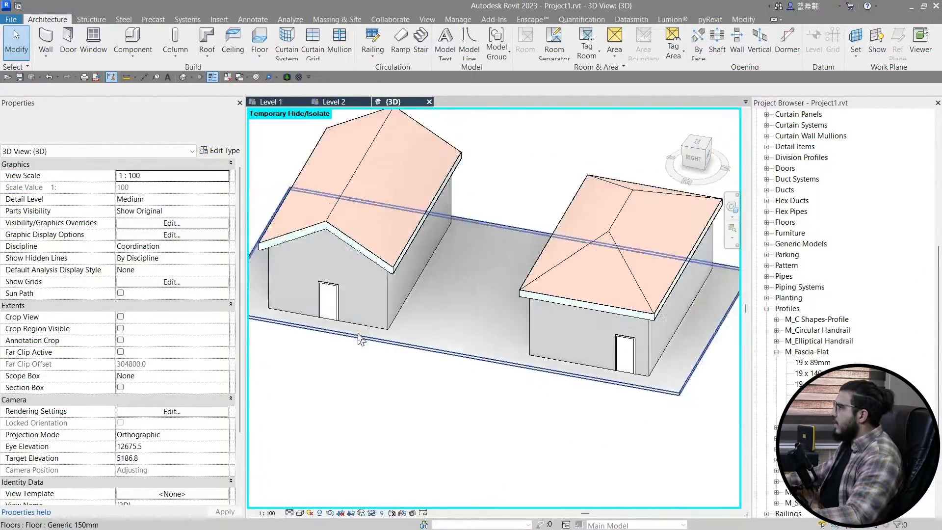
shift+middle_drag(367, 336, 402, 434)
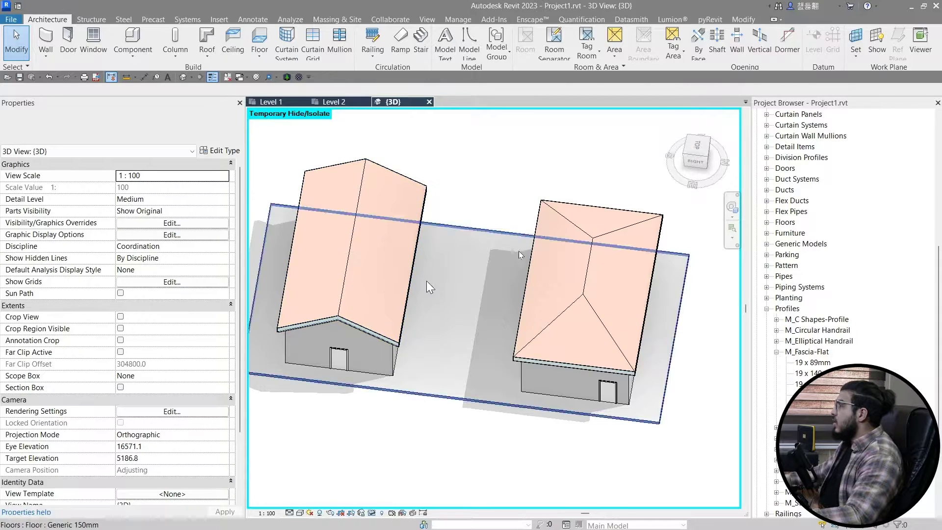
Orient the 3D view to the top and switch its visual style to Wireframe
click(694, 148)
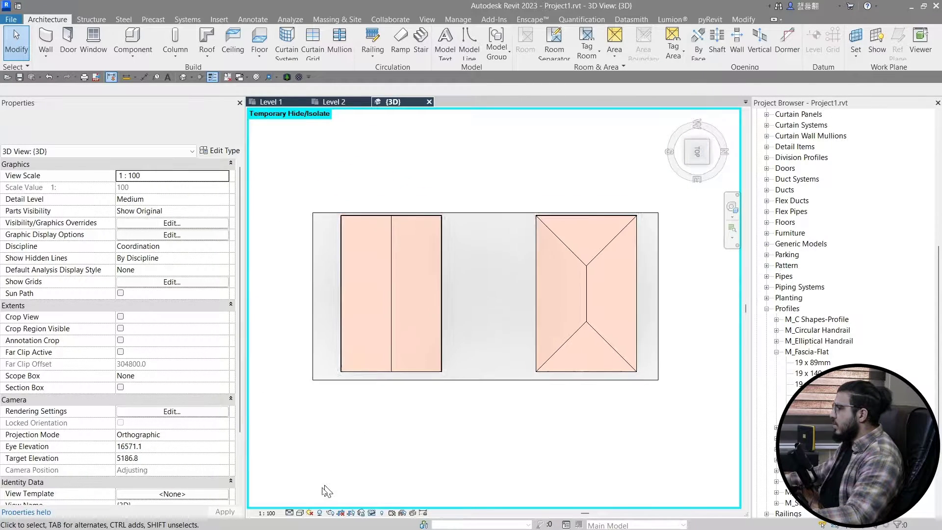
click(301, 513)
click(310, 463)
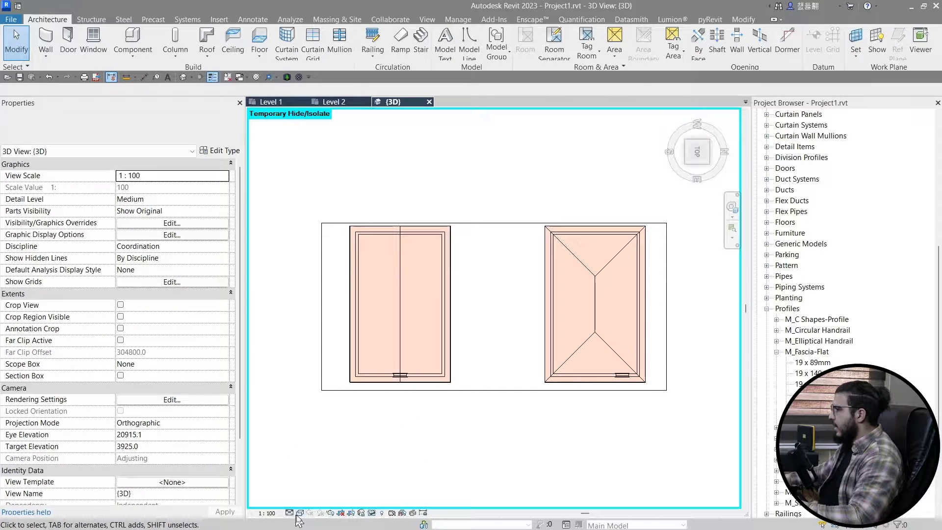
scroll(367, 336, up, 6)
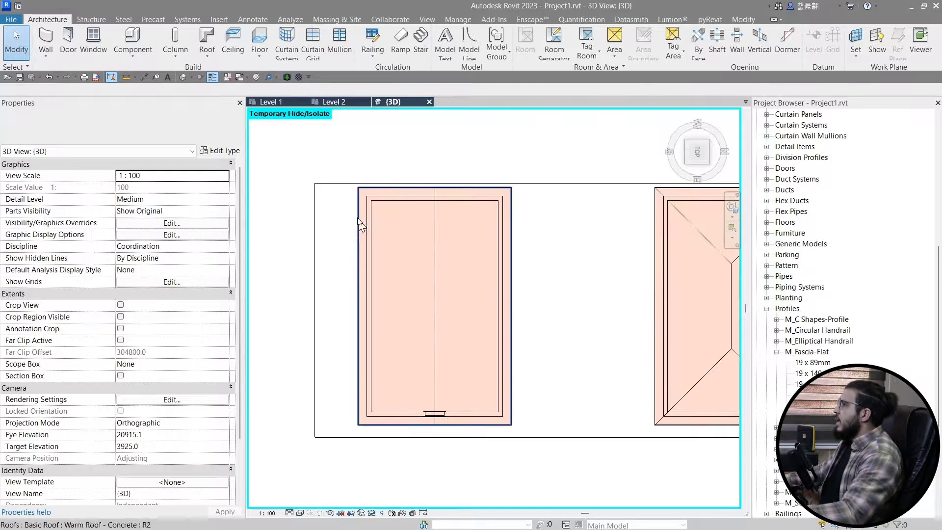
middle_drag(382, 256, 362, 226)
Start a roof soffit on Level 2 and pick the gable roof's outer edges as its boundary
click(201, 60)
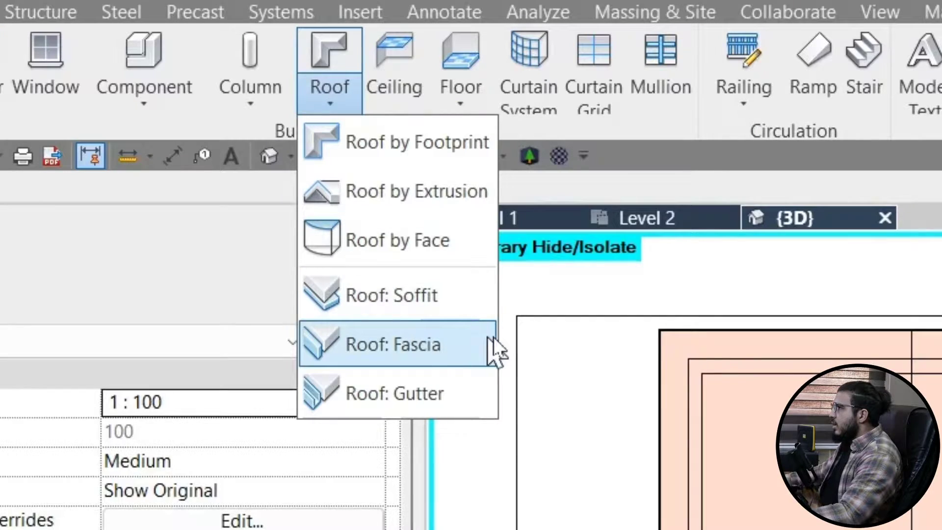
click(417, 299)
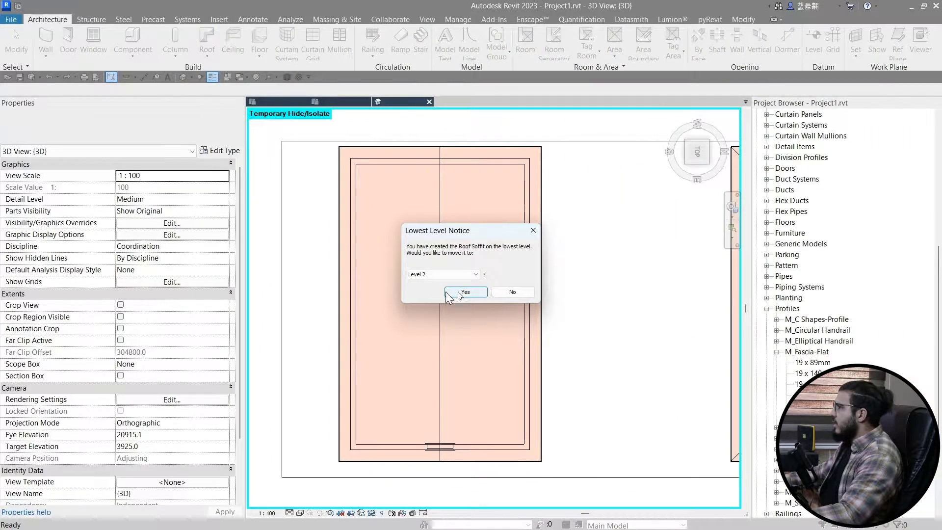
click(459, 293)
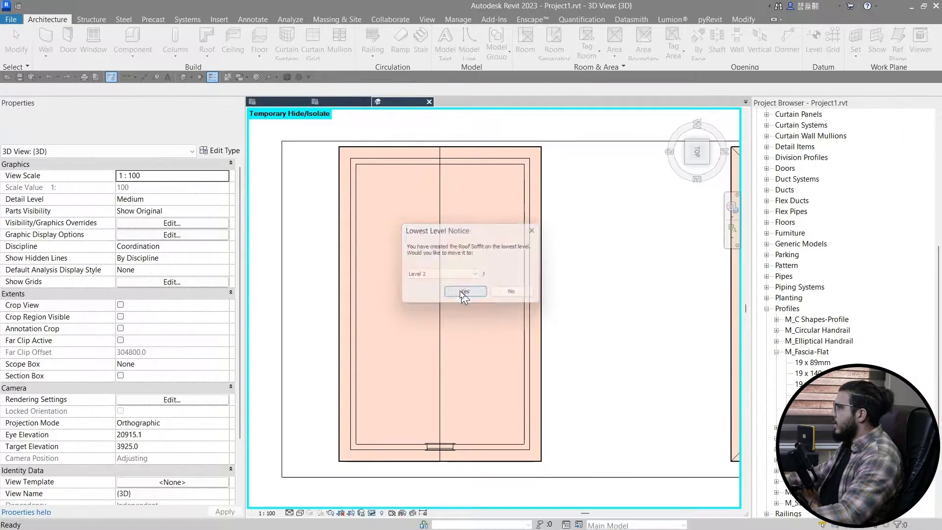
middle_drag(378, 185, 468, 214)
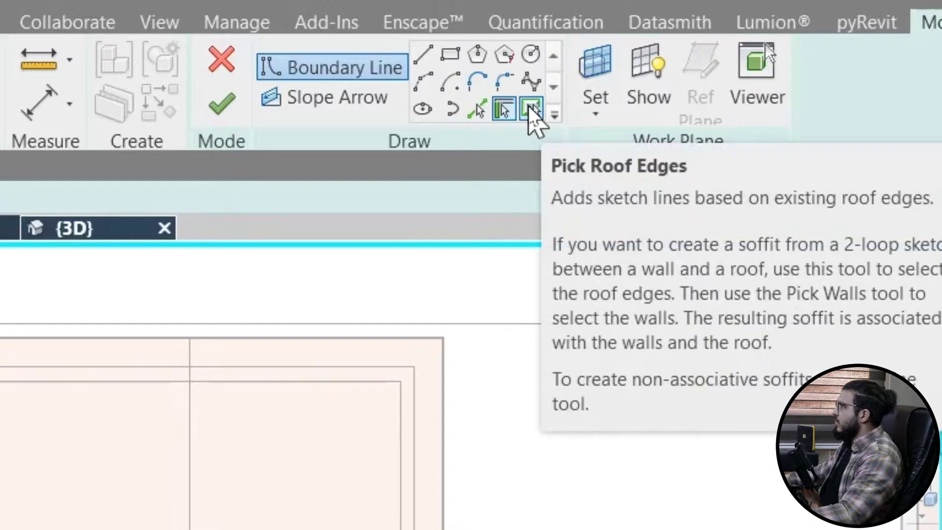
click(529, 108)
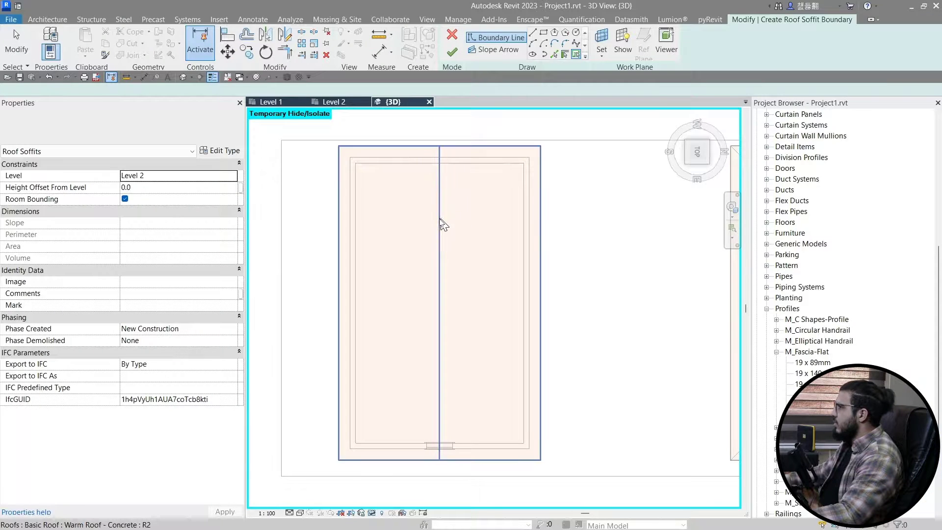
click(443, 279)
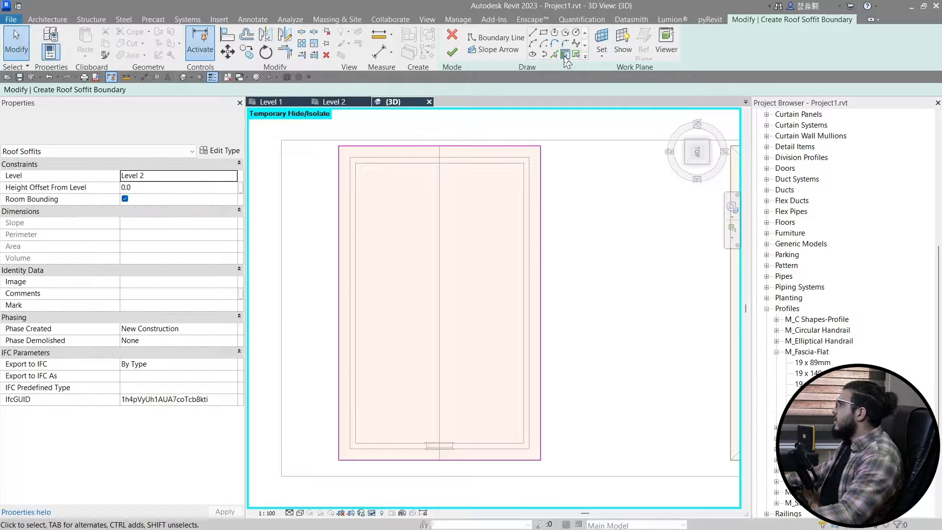
Pick the gable building's whole chain of walls as the soffit's inner boundary loop
click(495, 37)
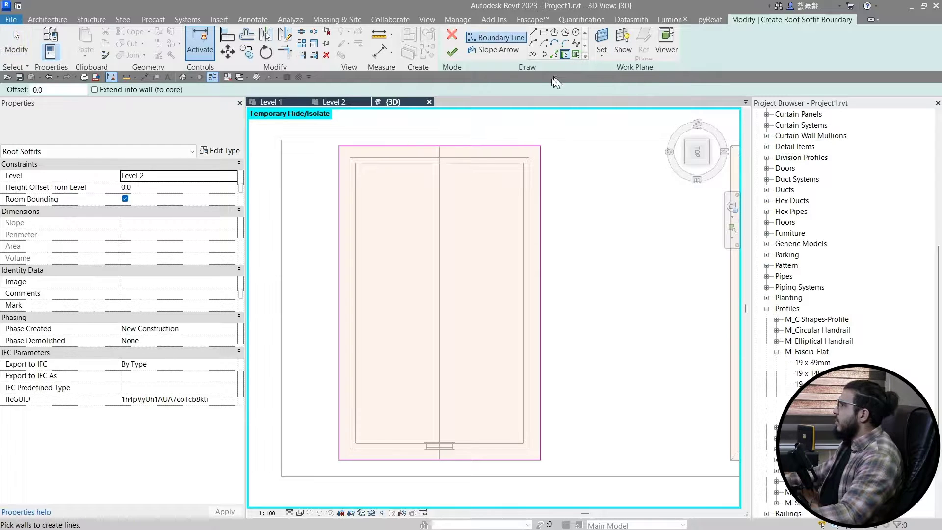
key(Tab)
click(380, 167)
scroll(444, 179, up, 5)
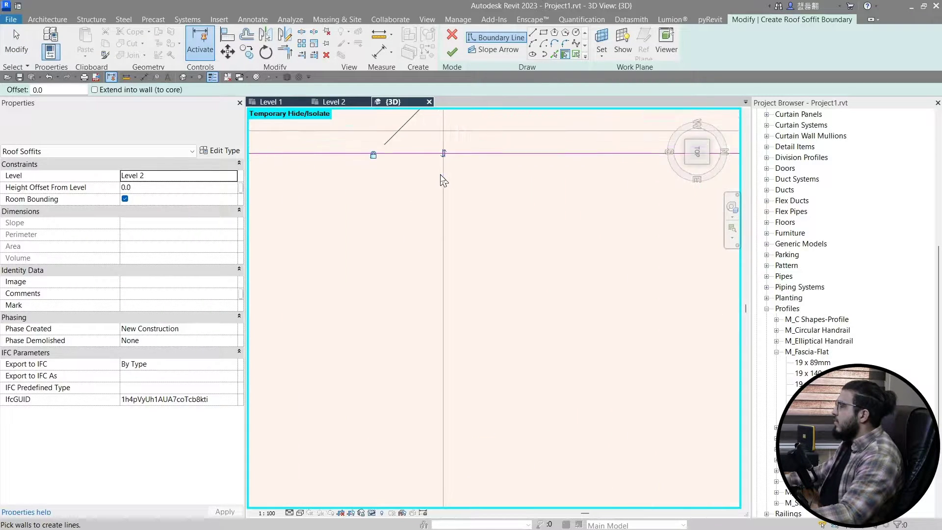
Flip the soffit's inner boundary loop to the outer face of the gable building's walls
scroll(441, 175, down, 5)
scroll(445, 173, up, 4)
scroll(470, 196, down, 4)
middle_drag(478, 209, 483, 230)
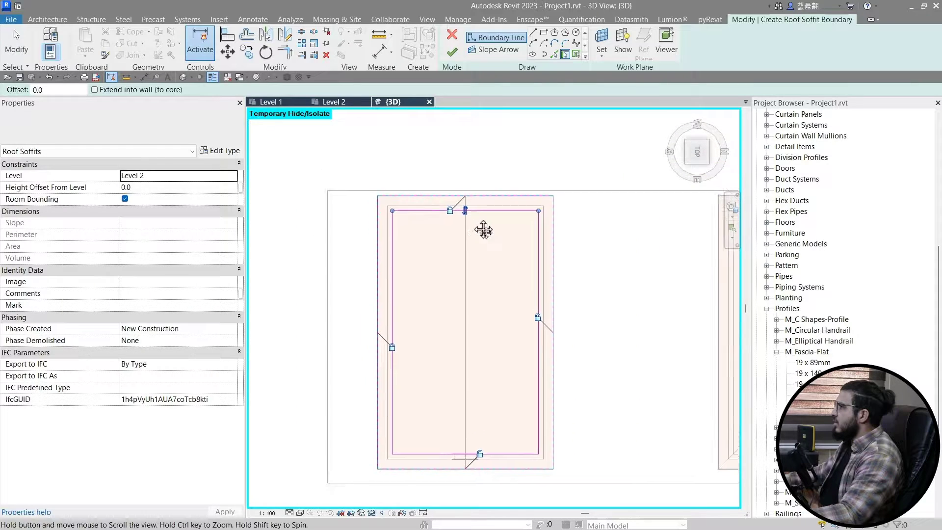
scroll(483, 234, up, 5)
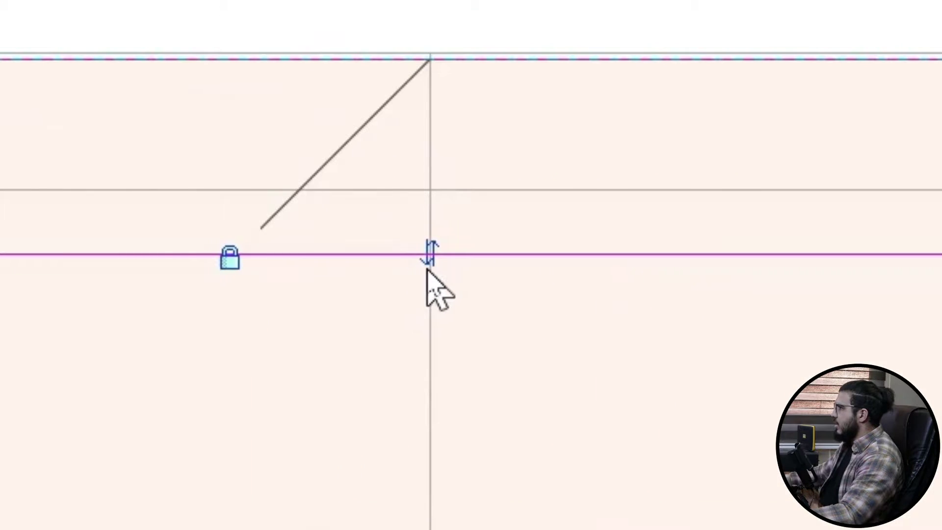
click(433, 255)
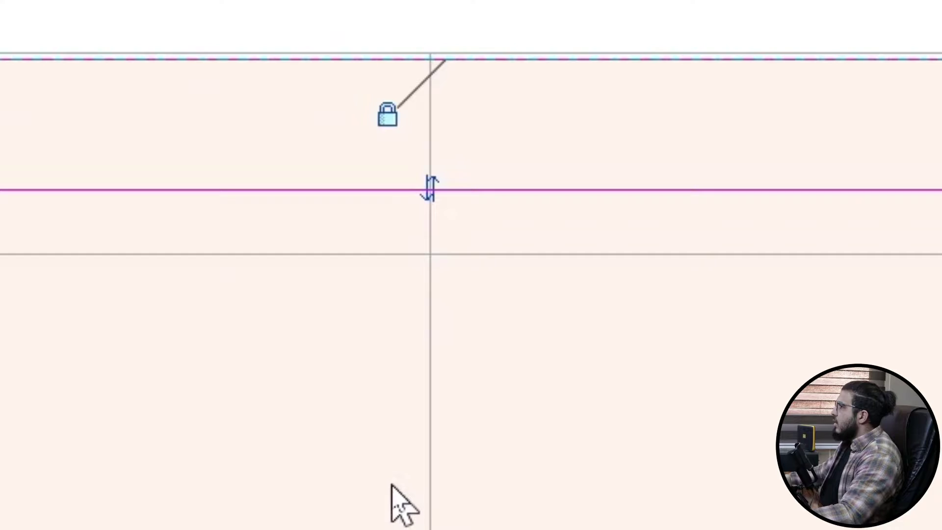
scroll(393, 482, down, 4)
scroll(417, 520, down, 1)
middle_drag(471, 527, 372, 321)
click(398, 408)
scroll(397, 407, down, 4)
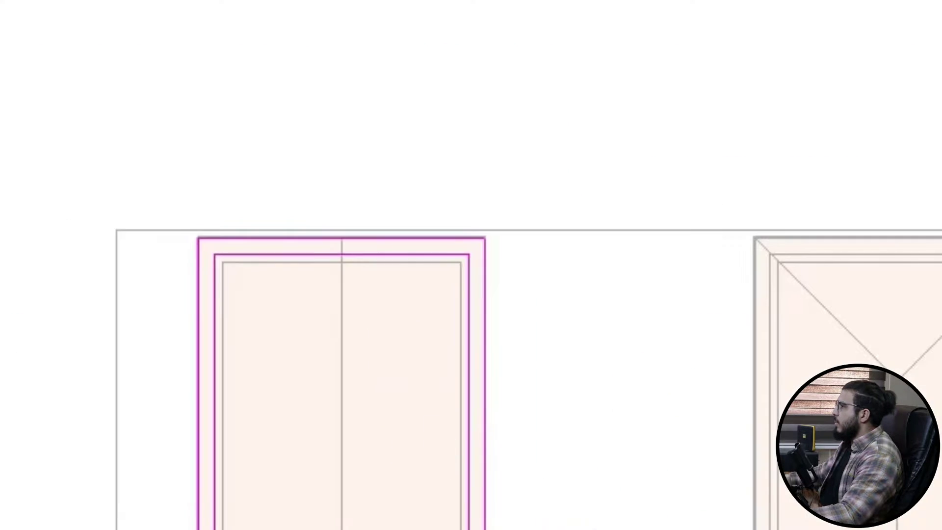
middle_drag(589, 525, 271, 467)
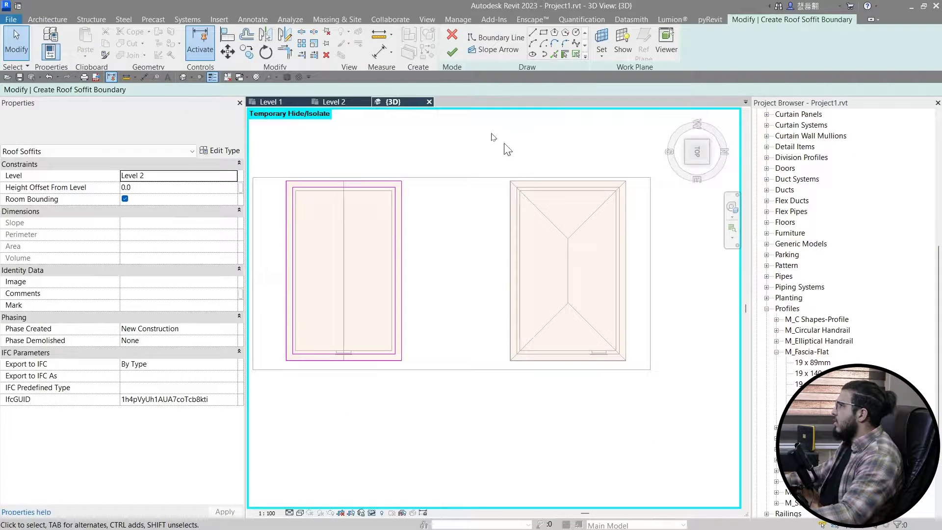
Finish the roof soffit boundary sketch around the gable building's walls
click(452, 53)
scroll(441, 323, down, 2)
shift+middle_drag(441, 324, 437, 238)
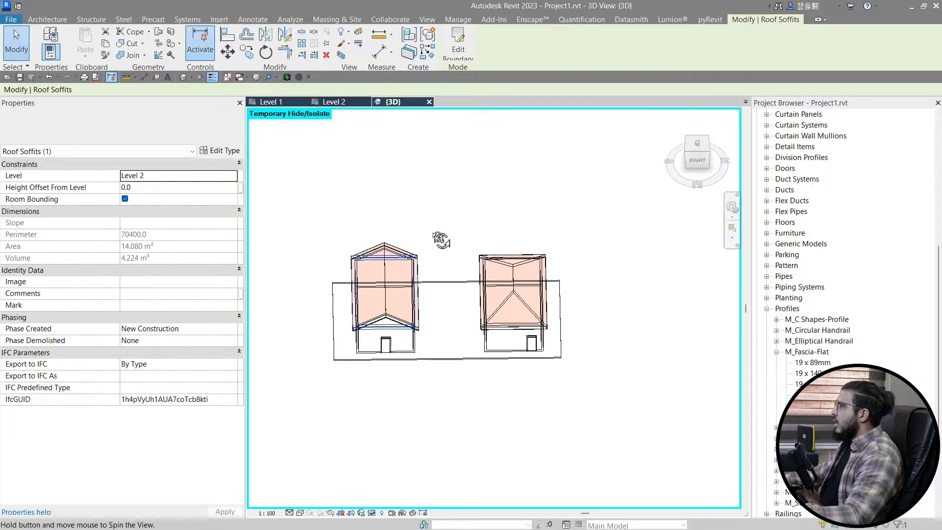
click(607, 296)
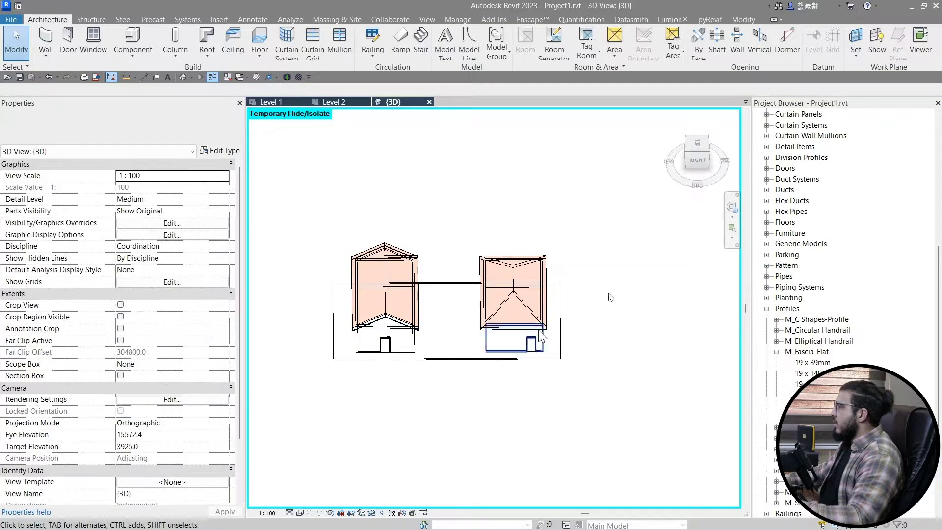
Switch the 3D view to a shaded visual style and orient it to the right side
click(299, 513)
click(338, 464)
click(689, 163)
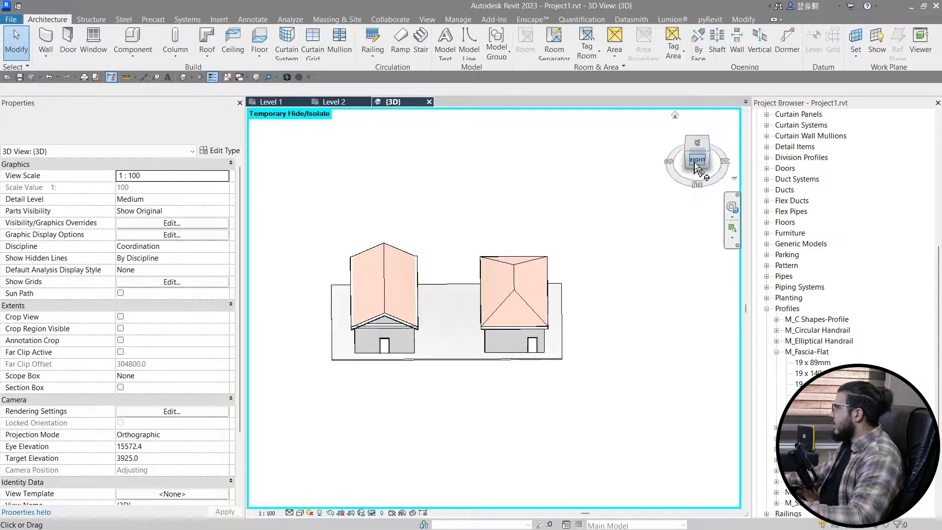
scroll(392, 331, up, 5)
scroll(392, 328, down, 4)
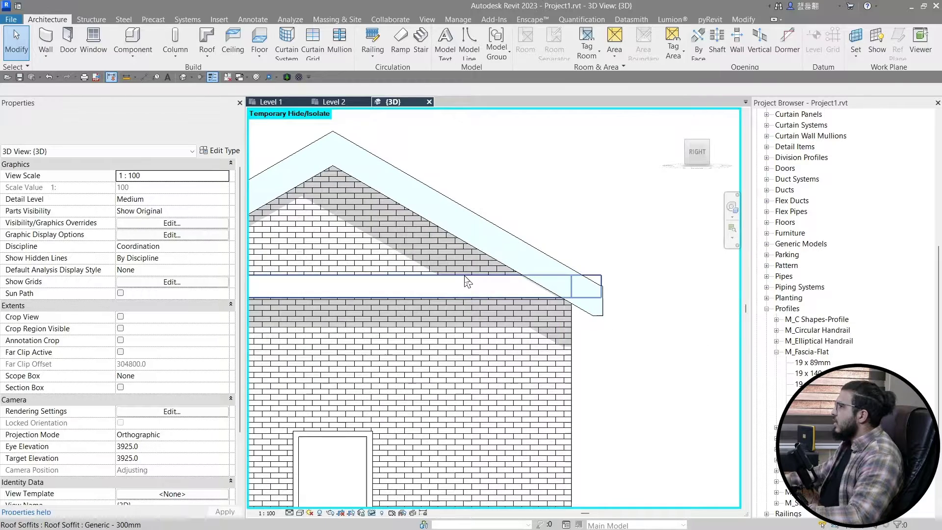
Set the structure layer thickness of the gable building's roof soffit type to 30 mm
click(464, 275)
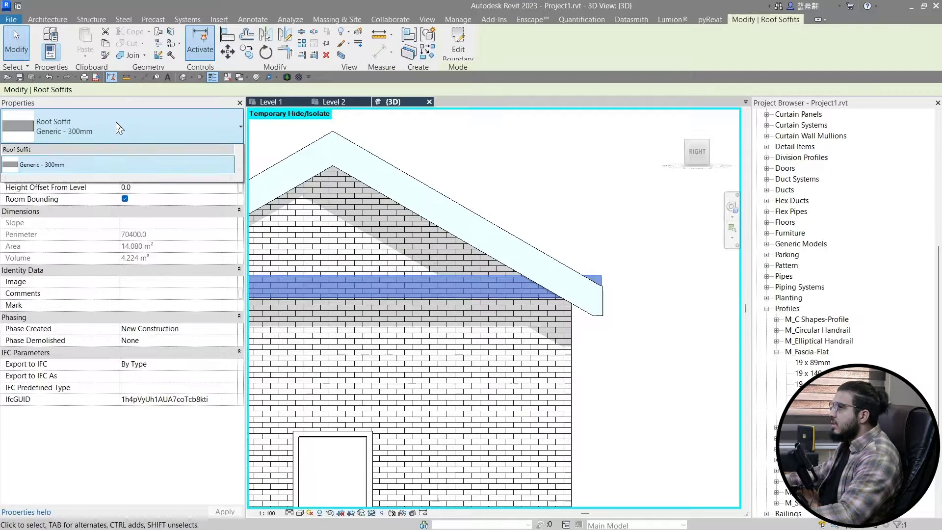
click(220, 151)
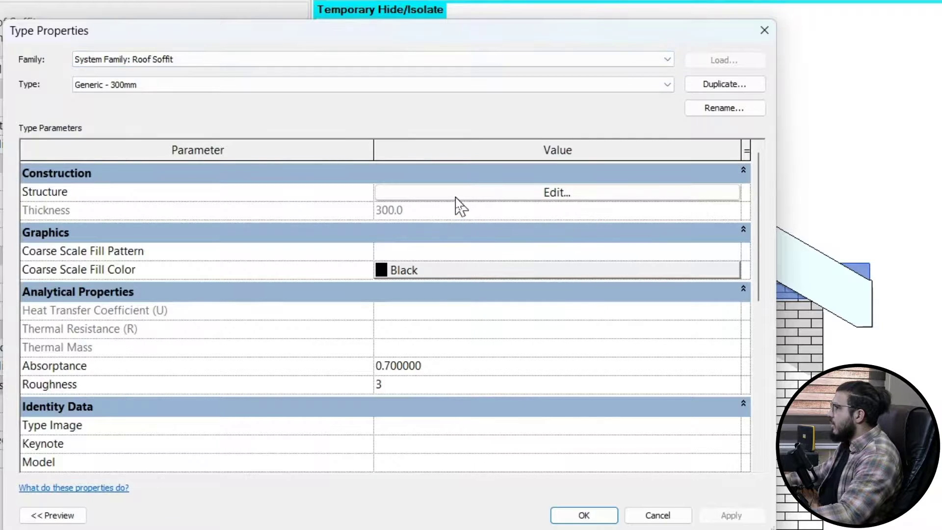
click(456, 196)
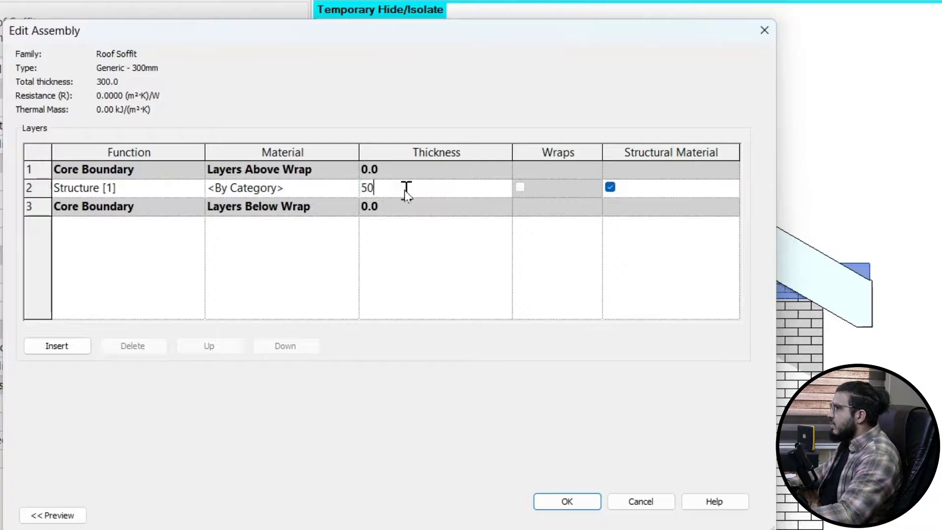
click(455, 192)
text(30)
key(Tab)
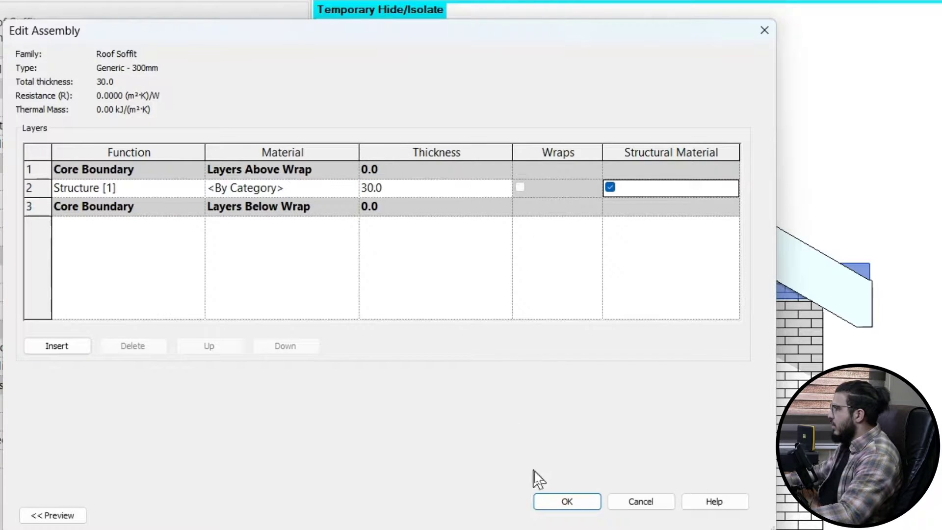
click(567, 502)
click(584, 515)
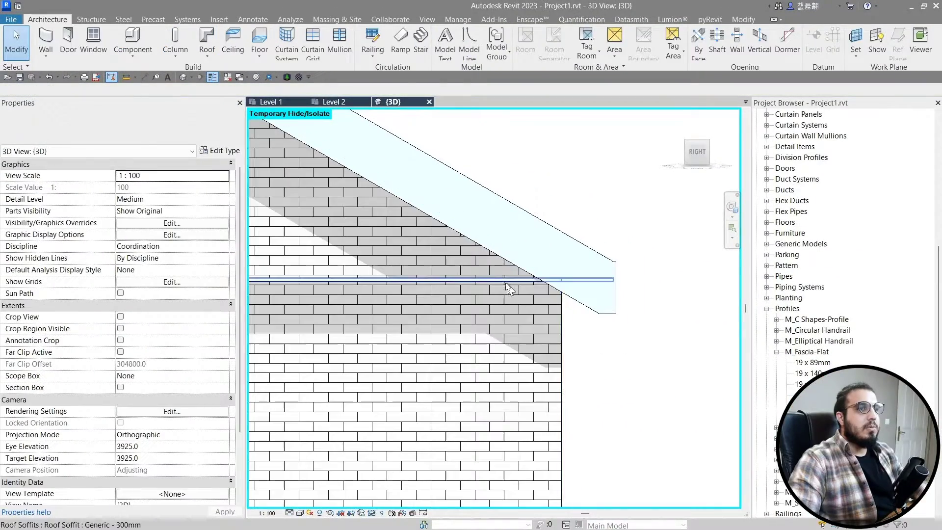
Move the roof soffit about 1630 mm straight down, clear of the fascia
click(507, 284)
key(m)
key(v)
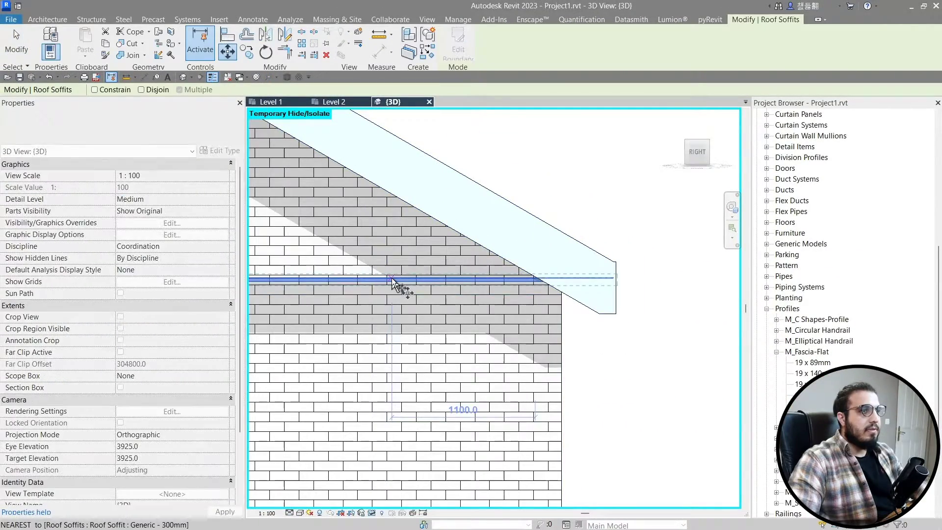
scroll(395, 372, down, 1)
middle_drag(396, 373, 400, 290)
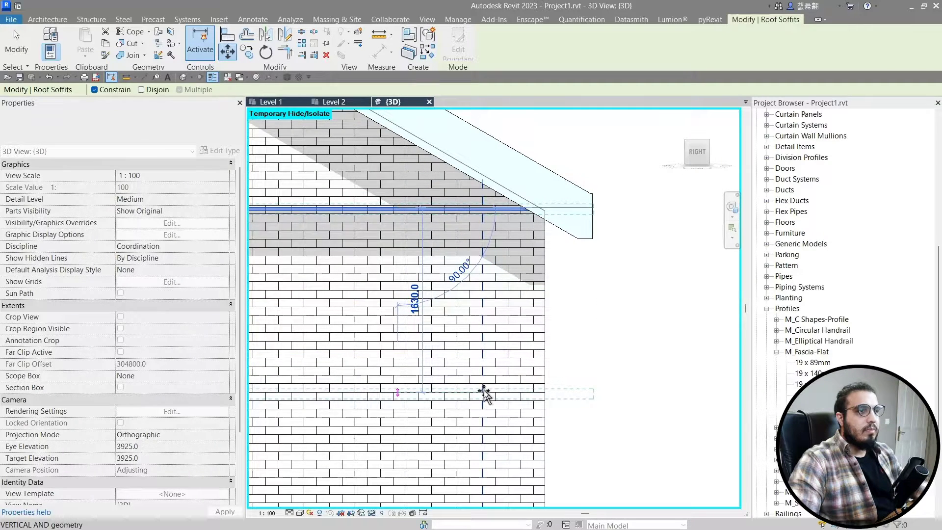
click(484, 392)
click(567, 384)
click(572, 394)
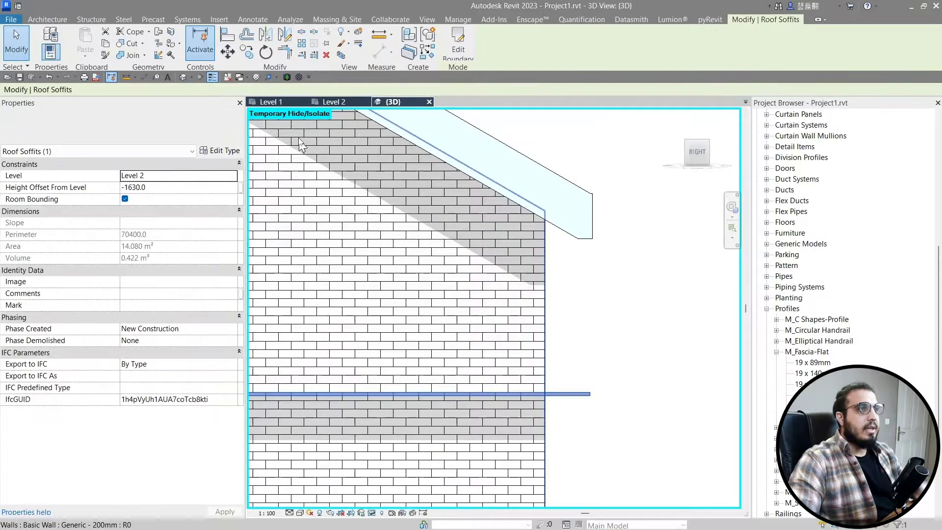
Move the soffit straight up so its underside aligns with the bottom edge of the gable roof's fascia
click(227, 53)
scroll(516, 316, up, 3)
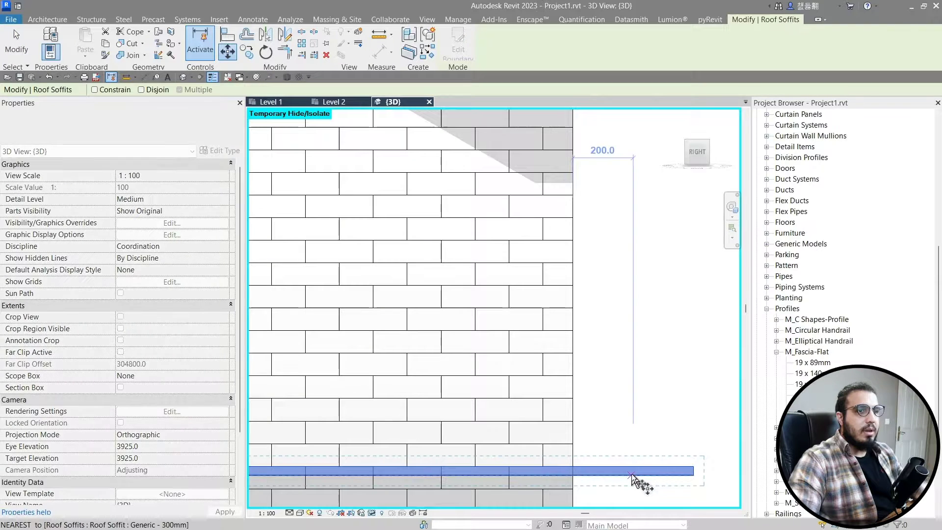
scroll(620, 392, down, 4)
scroll(637, 304, down, 1)
middle_drag(636, 304, 603, 390)
scroll(602, 386, up, 5)
key(shift)
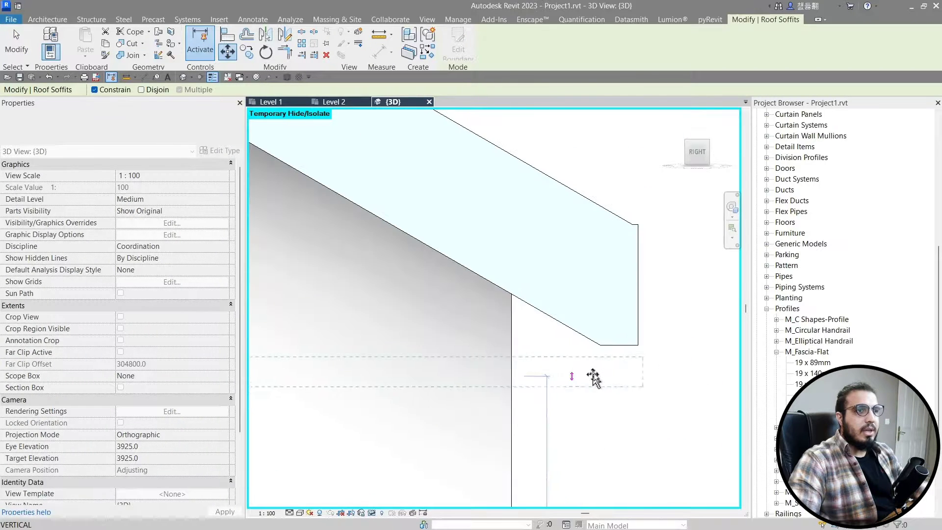
click(603, 346)
click(577, 406)
scroll(576, 403, down, 8)
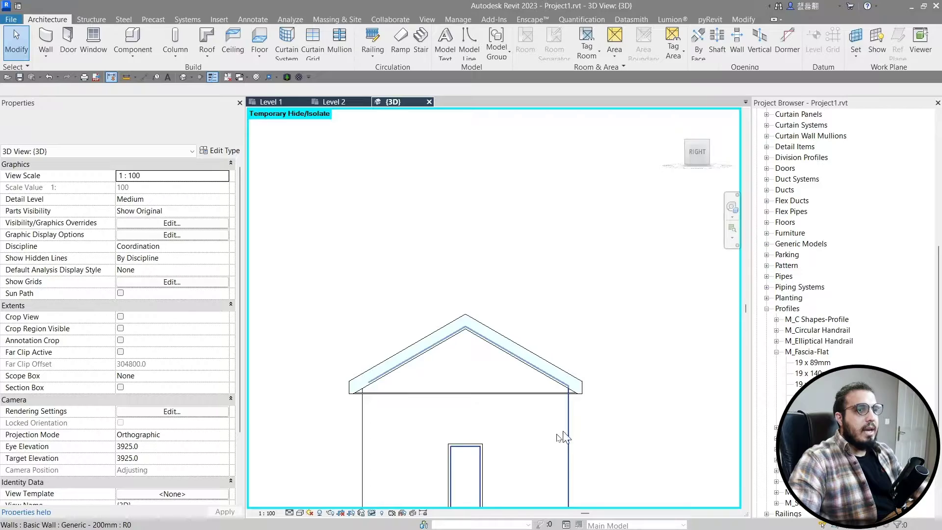
Assign the PVC material to the structure layer of the gable building's roof soffit type
shift+middle_drag(563, 437, 589, 375)
scroll(543, 327, up, 6)
shift+middle_drag(547, 330, 515, 377)
scroll(505, 390, down, 6)
scroll(679, 334, up, 4)
click(629, 288)
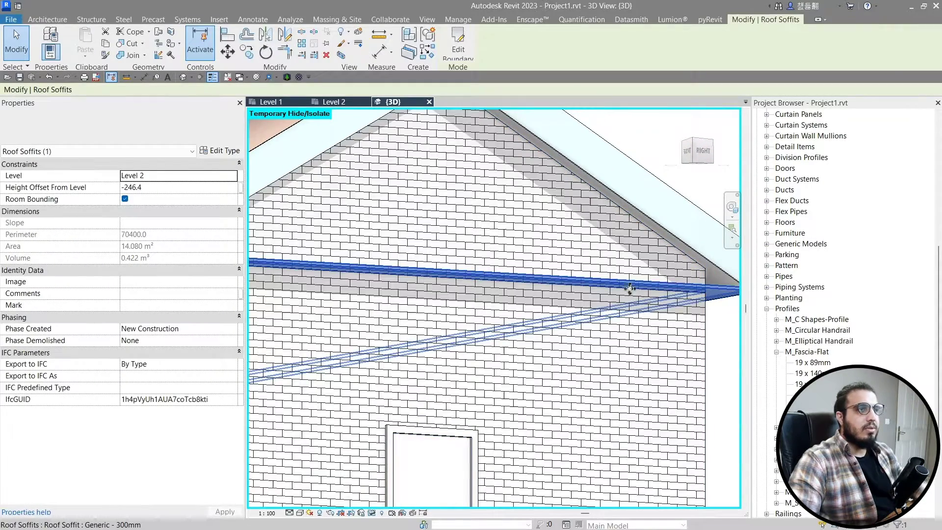
scroll(621, 260, down, 4)
scroll(492, 284, up, 2)
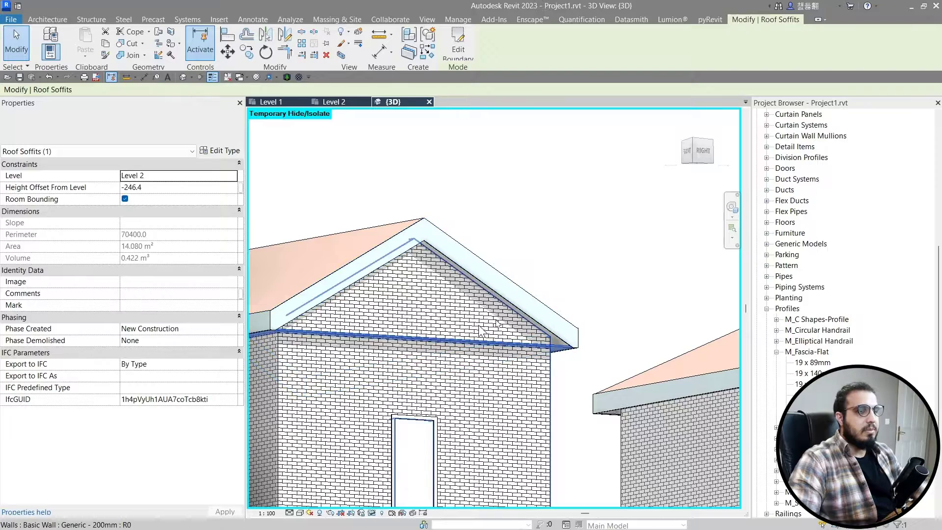
scroll(493, 304, up, 1)
scroll(497, 299, up, 1)
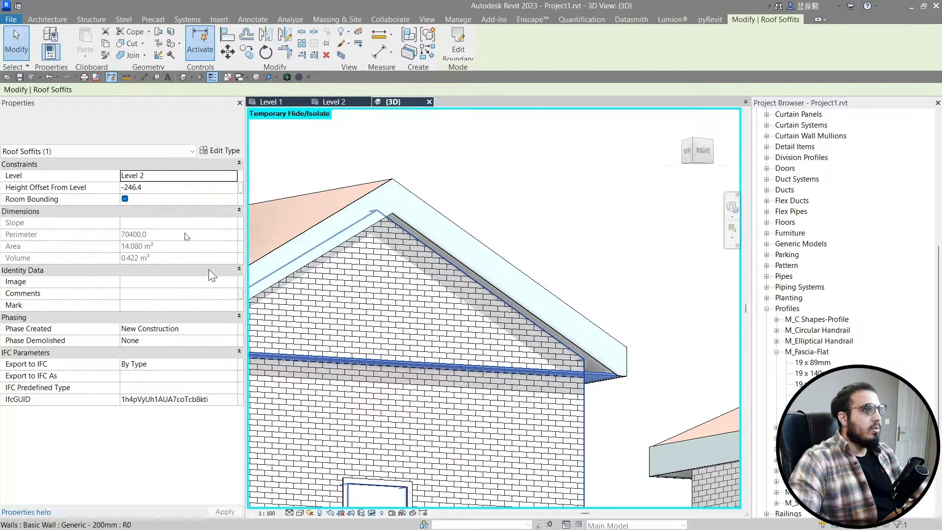
click(221, 152)
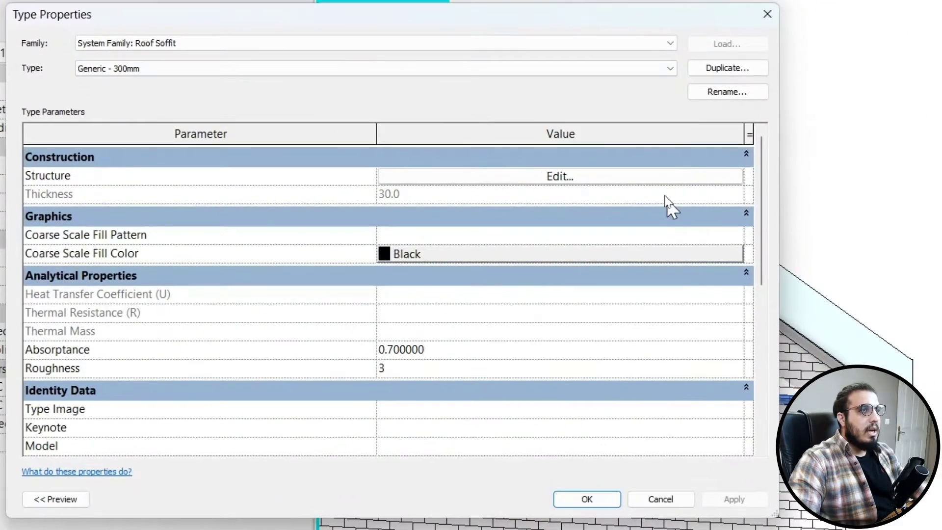
click(605, 179)
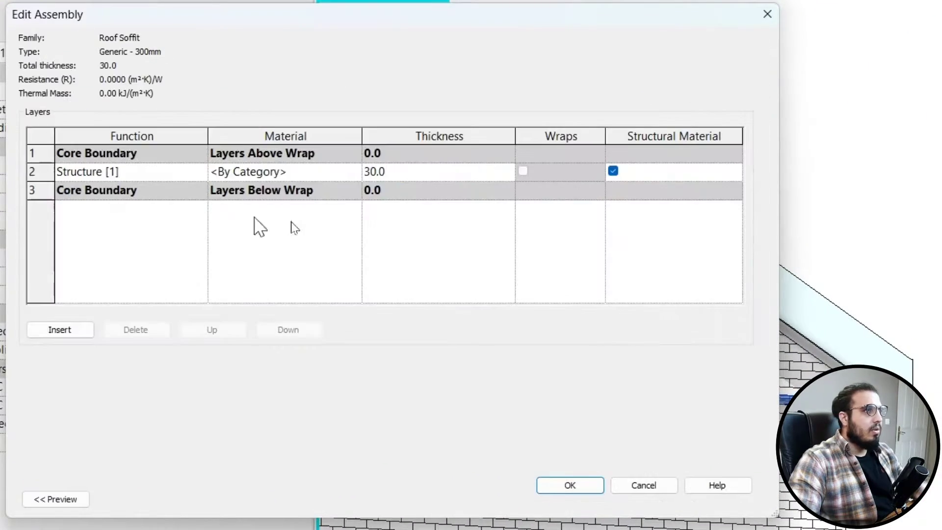
click(356, 170)
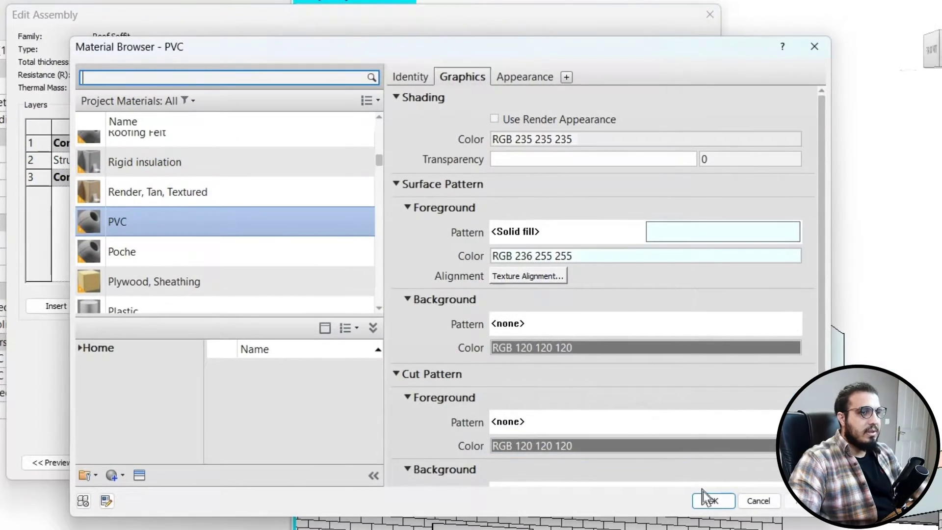
click(708, 500)
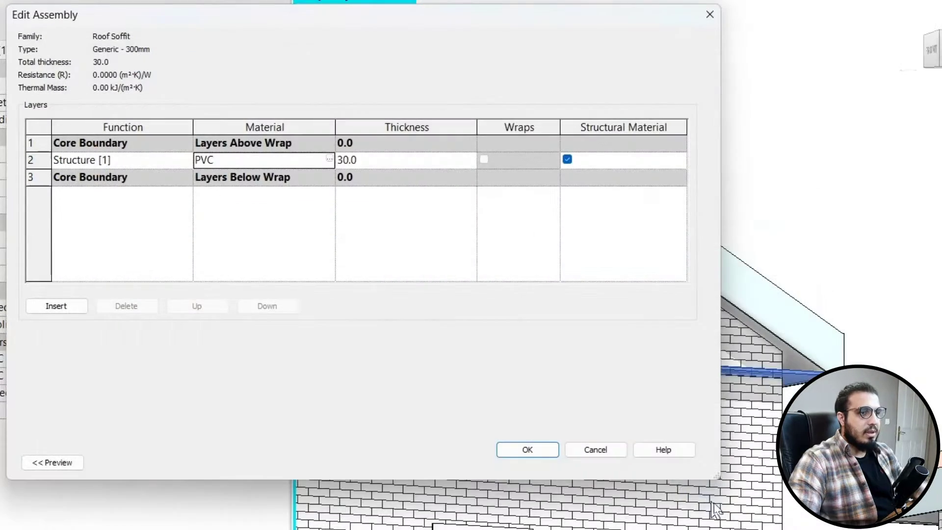
click(527, 449)
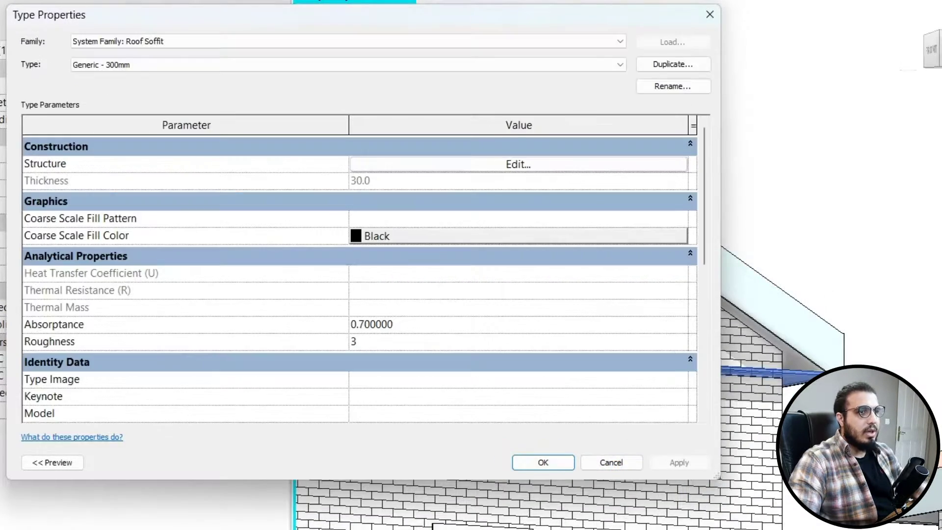
click(542, 462)
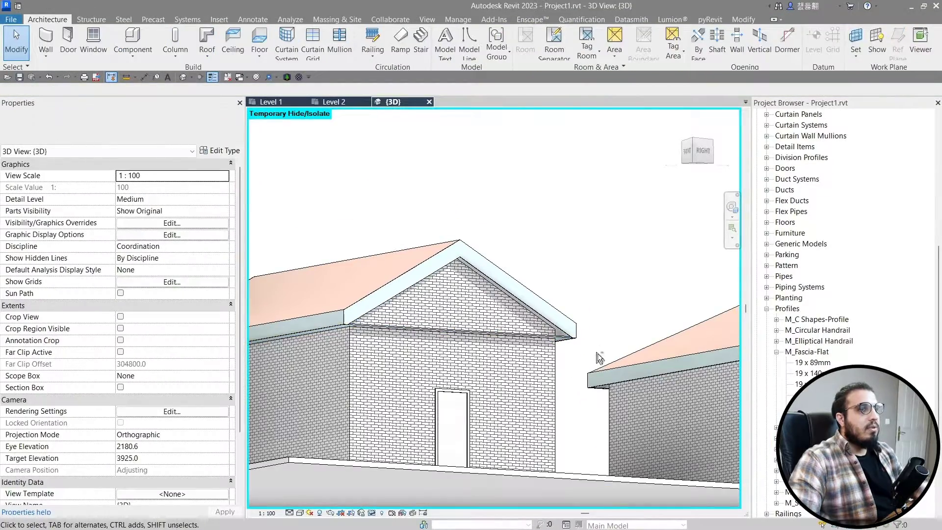
Examine how the soffit meets the fascia and gable end wall, and compare it with the hip-roofed building
shift+middle_drag(597, 352, 520, 437)
scroll(494, 368, up, 5)
scroll(495, 324, down, 10)
scroll(416, 398, up, 1)
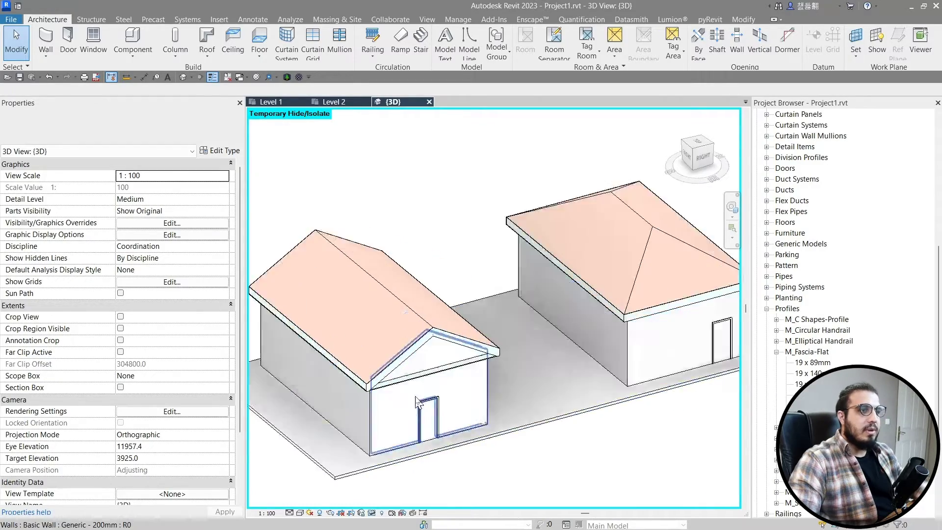
scroll(416, 401, up, 5)
scroll(374, 315, down, 6)
scroll(406, 396, up, 2)
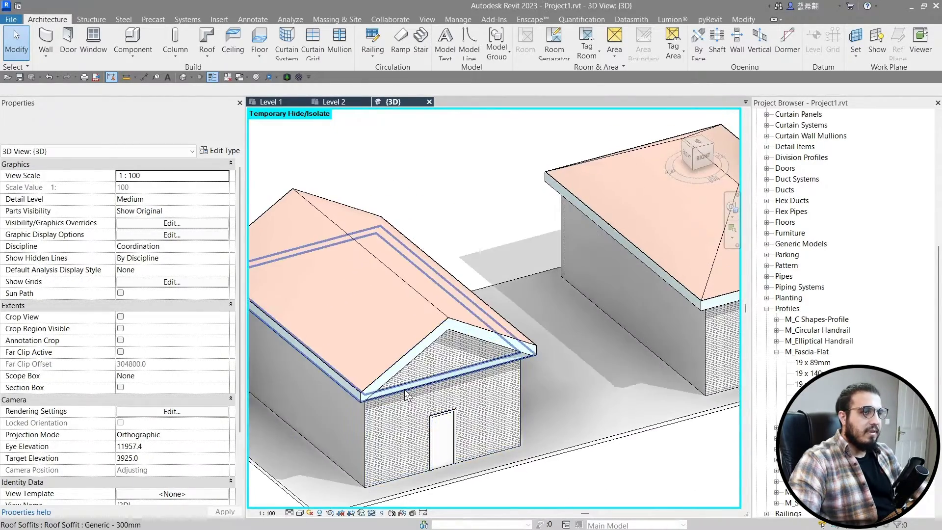
scroll(405, 396, up, 4)
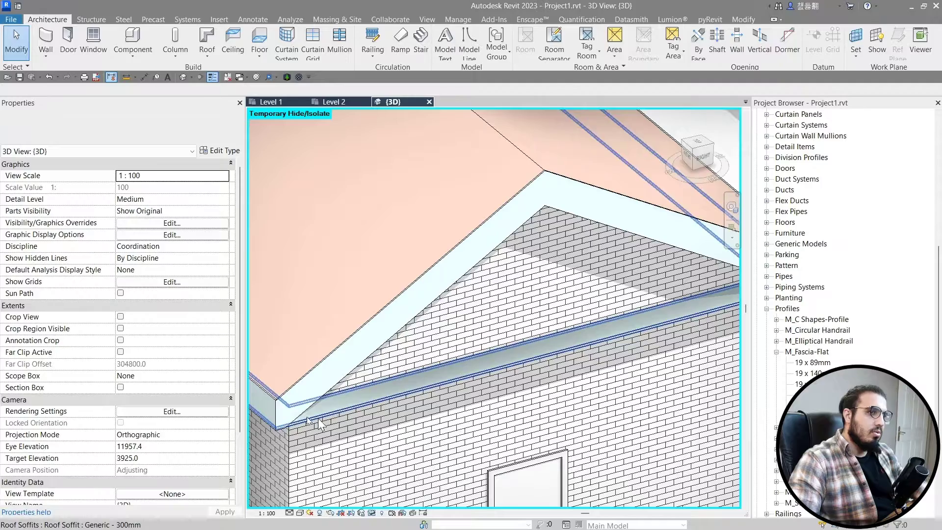
scroll(524, 314, down, 5)
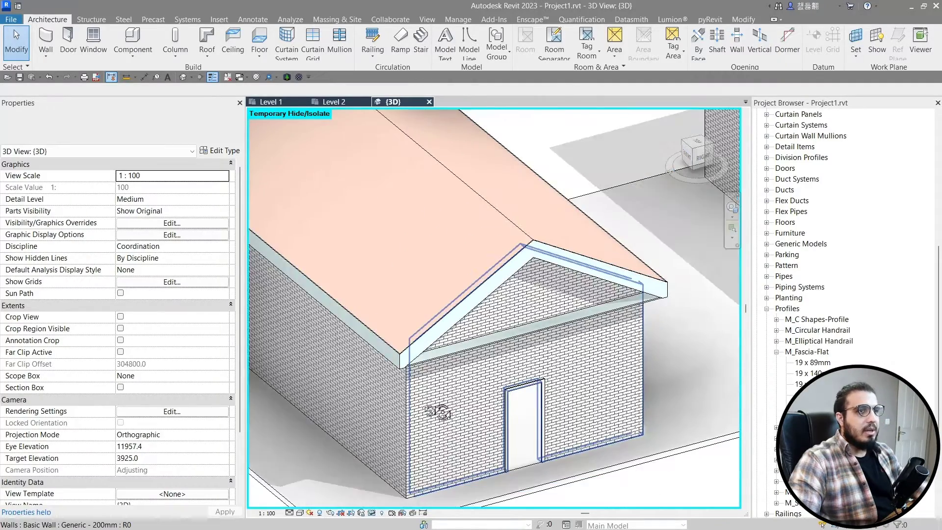
shift+middle_drag(524, 314, 434, 395)
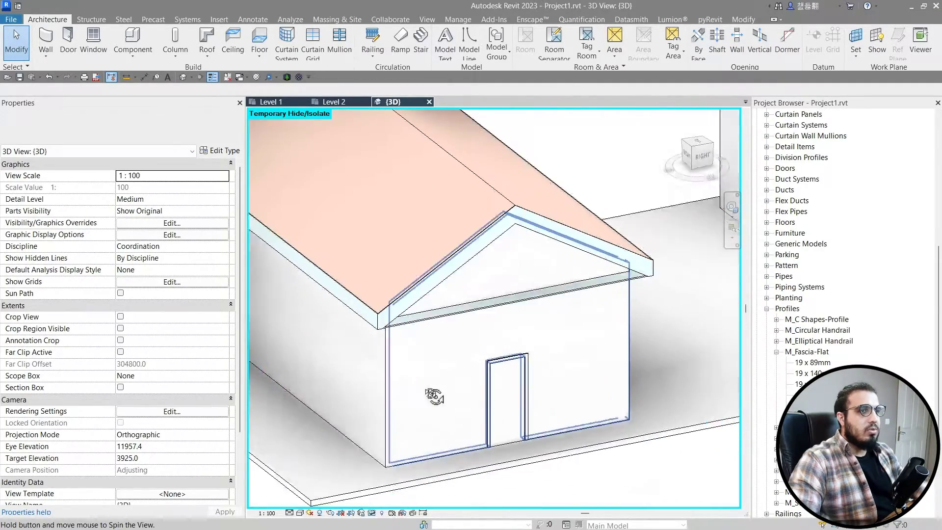
scroll(412, 403, down, 2)
middle_drag(529, 378, 362, 402)
middle_drag(587, 335, 489, 364)
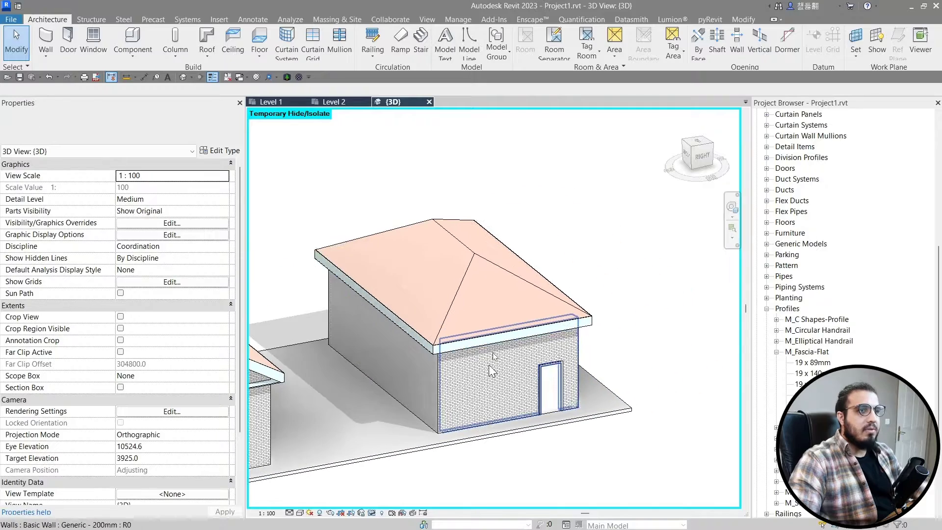
scroll(466, 342, down, 2)
middle_drag(378, 398, 529, 375)
scroll(478, 332, up, 2)
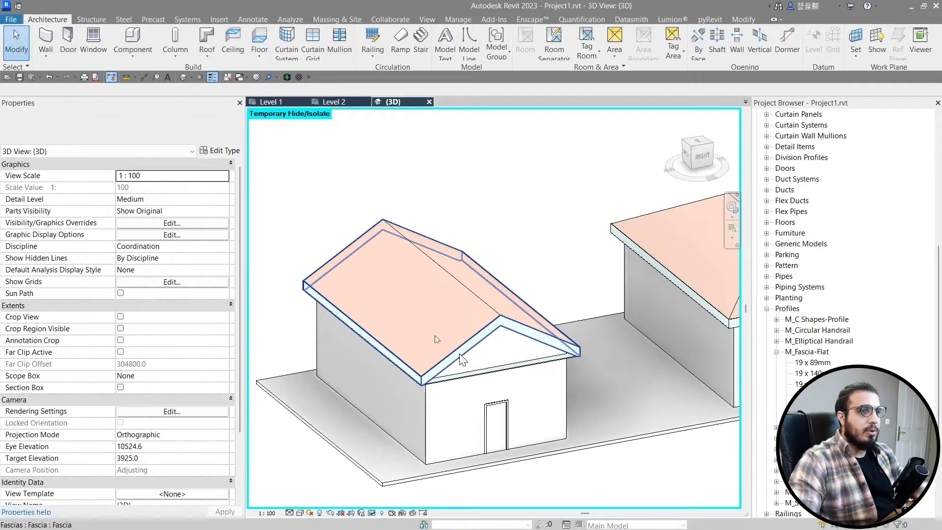
Open the gable building's roof soffit boundary for editing with the 3D view oriented to the top
scroll(441, 339, down, 2)
middle_drag(476, 390, 503, 382)
scroll(501, 380, up, 5)
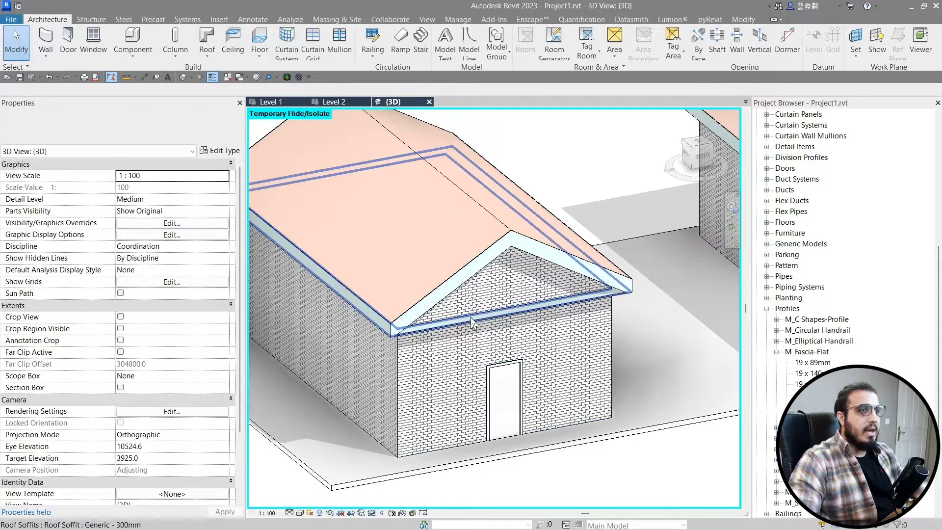
click(470, 320)
click(694, 141)
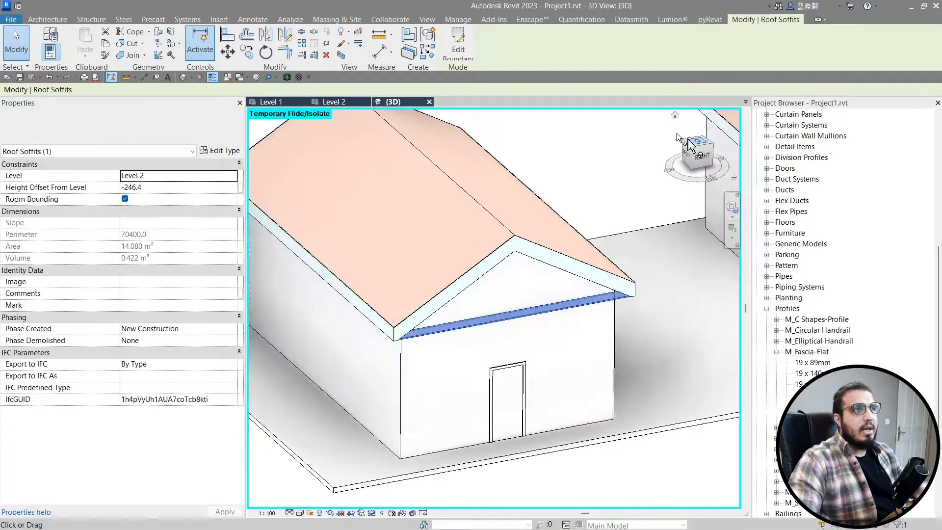
double_click(535, 285)
scroll(569, 363, down, 1)
middle_drag(568, 363, 491, 313)
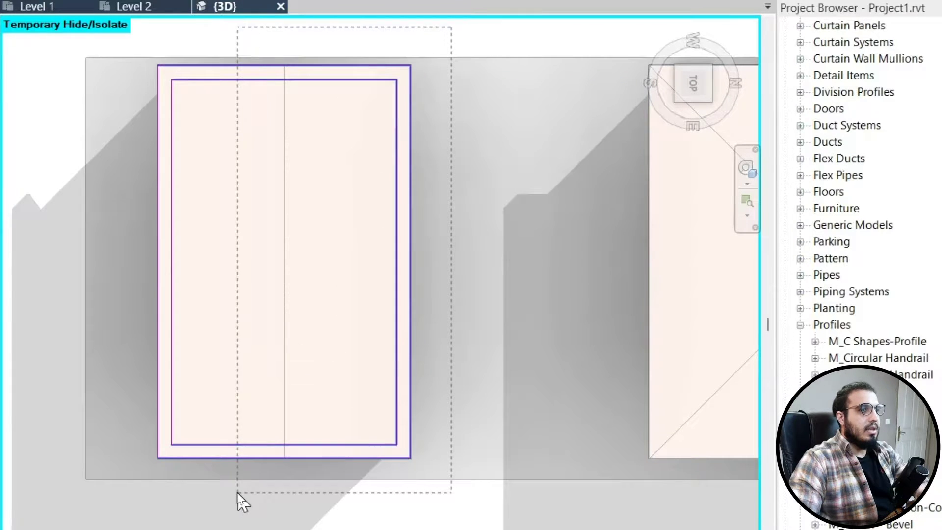
Delete the soffit's outer and inner boundary lines along both gable ends and the long eave facing the hip-roofed building
drag(237, 492, 237, 491)
key(Delete)
scroll(159, 457, up, 7)
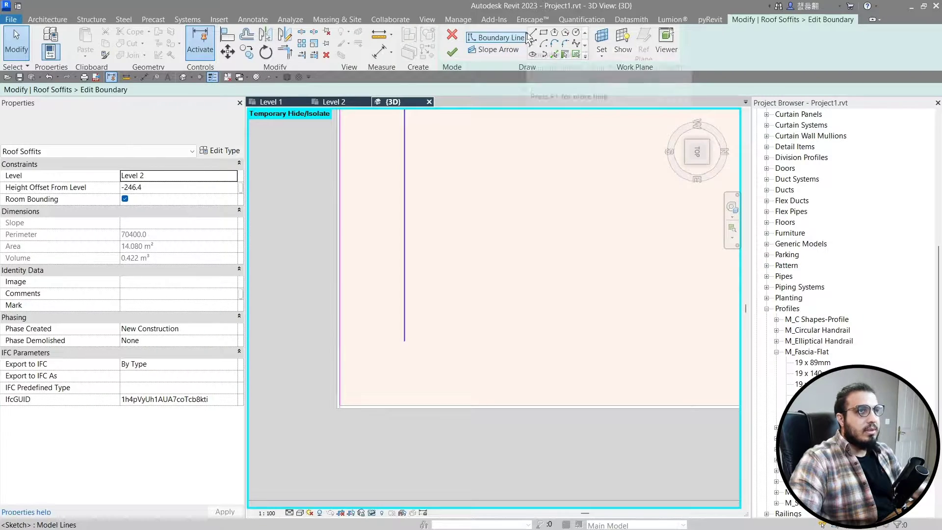
Draw a boundary line along the fascia's inner edge at the east gable end and trim it with the soffit's inner boundary line
scroll(342, 416, up, 4)
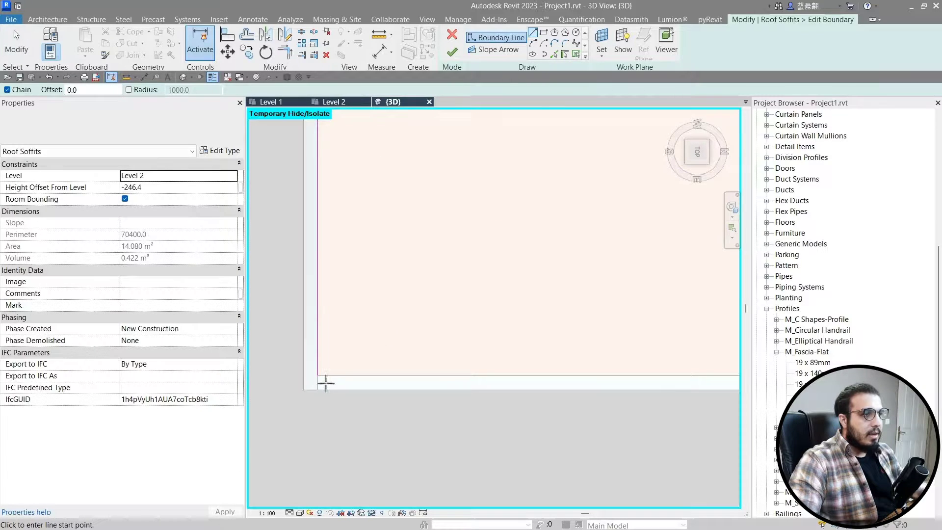
click(317, 375)
key(Escape)
scroll(482, 427, down, 3)
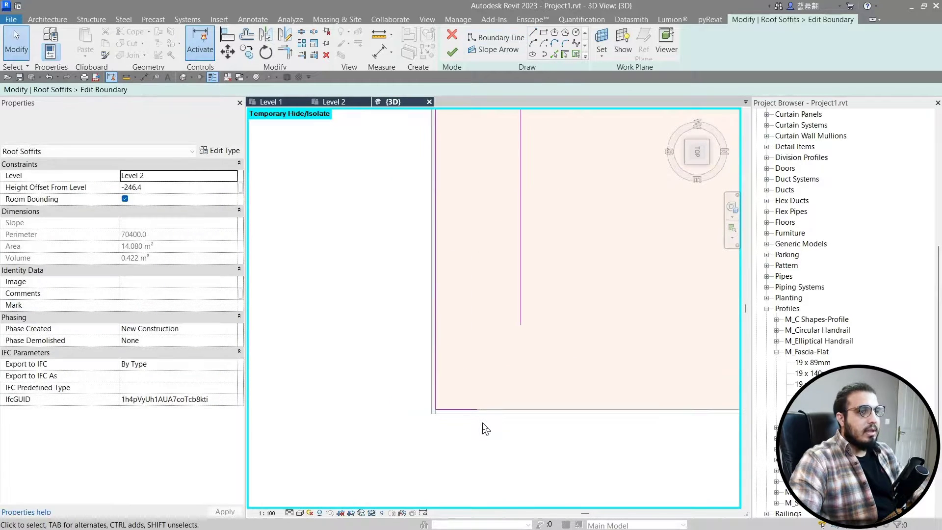
click(518, 304)
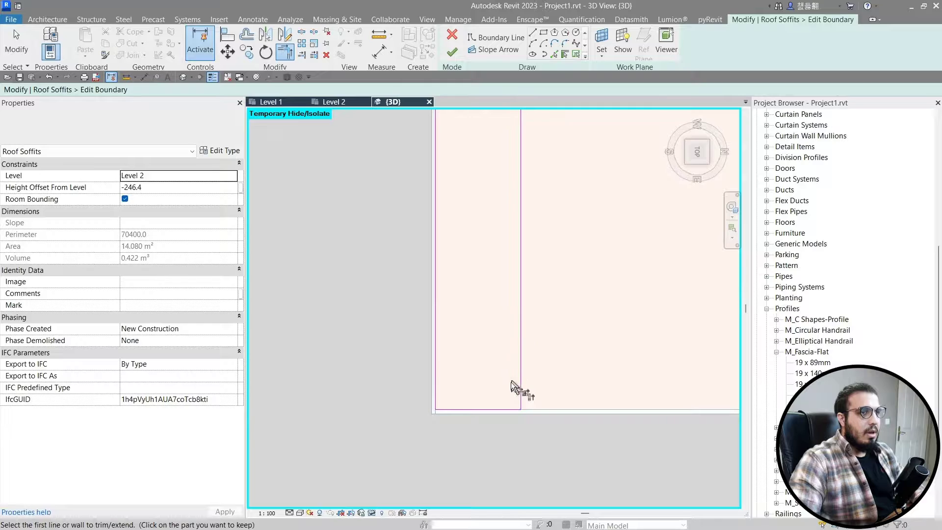
Close the eave soffit strip at the west gable end with a line along the fascia's inner edge, trimmed to the inner boundary
scroll(511, 382, down, 5)
middle_drag(513, 350, 500, 471)
middle_drag(517, 147, 486, 294)
scroll(487, 295, down, 1)
scroll(469, 339, up, 4)
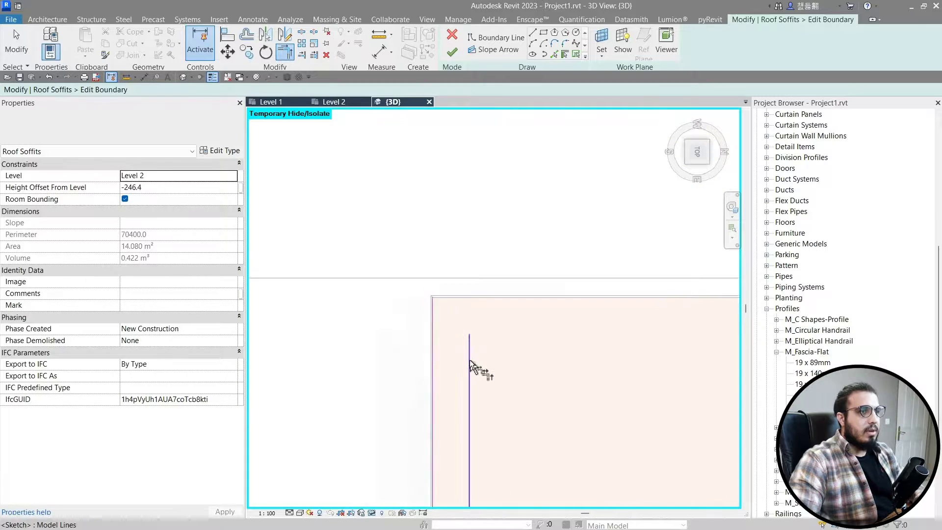
key(Escape)
click(533, 33)
scroll(422, 304, up, 3)
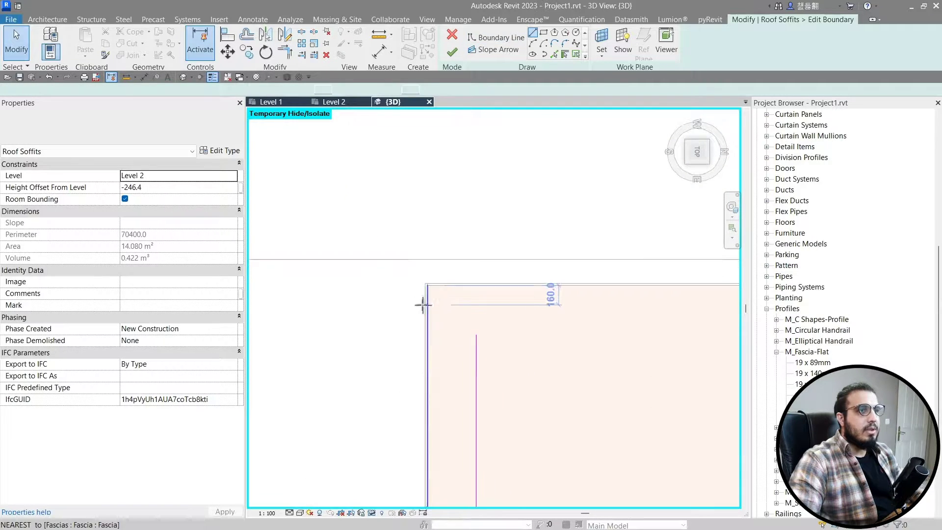
click(429, 270)
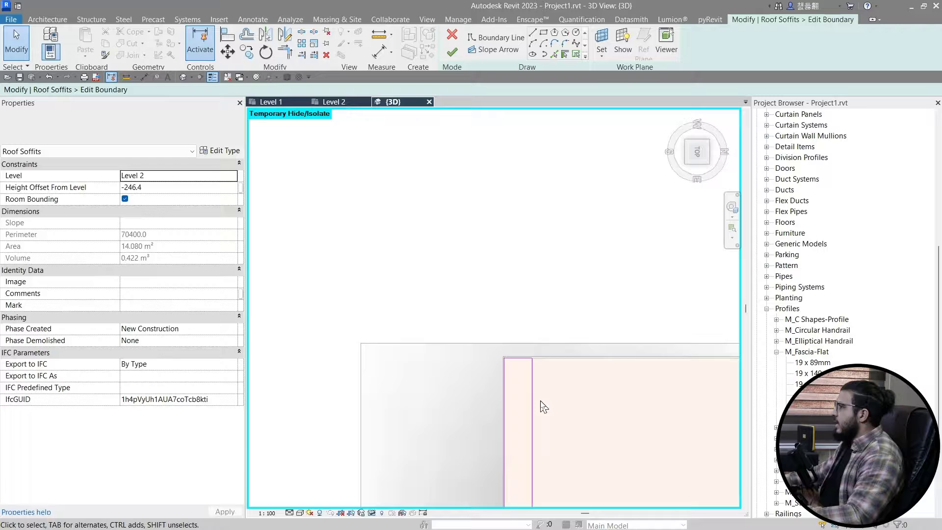
Finish the soffit boundary edit and check how the eave strip ends at the gable corner
scroll(542, 405, down, 4)
middle_drag(584, 461, 483, 282)
scroll(515, 402, down, 2)
middle_drag(536, 461, 482, 401)
scroll(443, 366, up, 2)
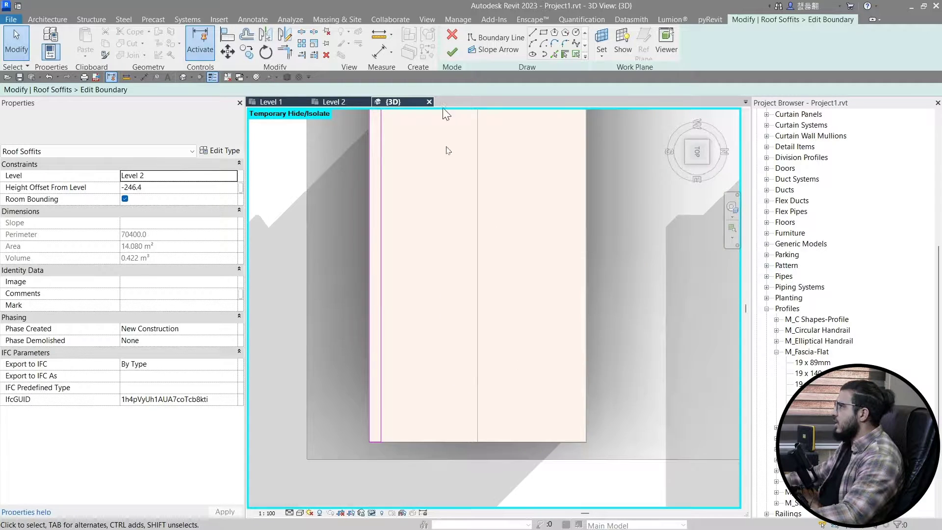
scroll(463, 208, down, 1)
middle_drag(480, 237, 464, 261)
click(450, 53)
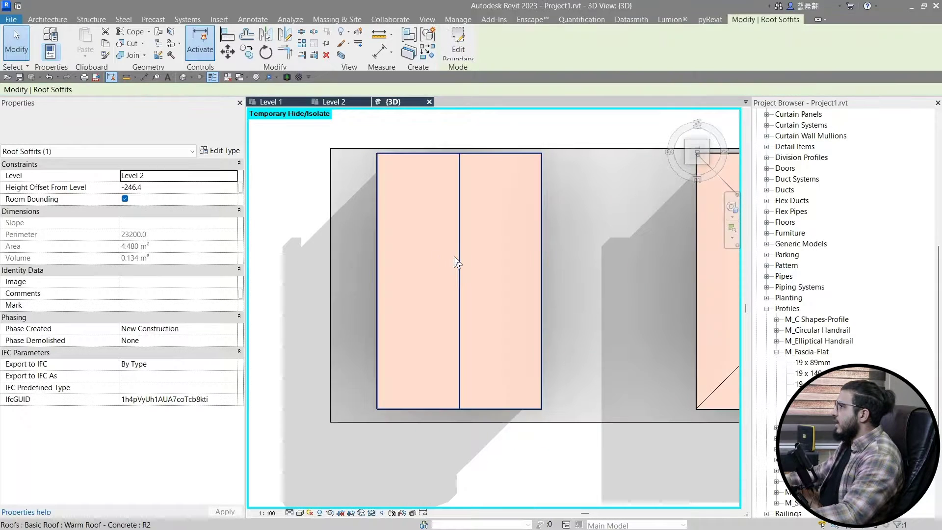
shift+middle_drag(413, 401, 445, 131)
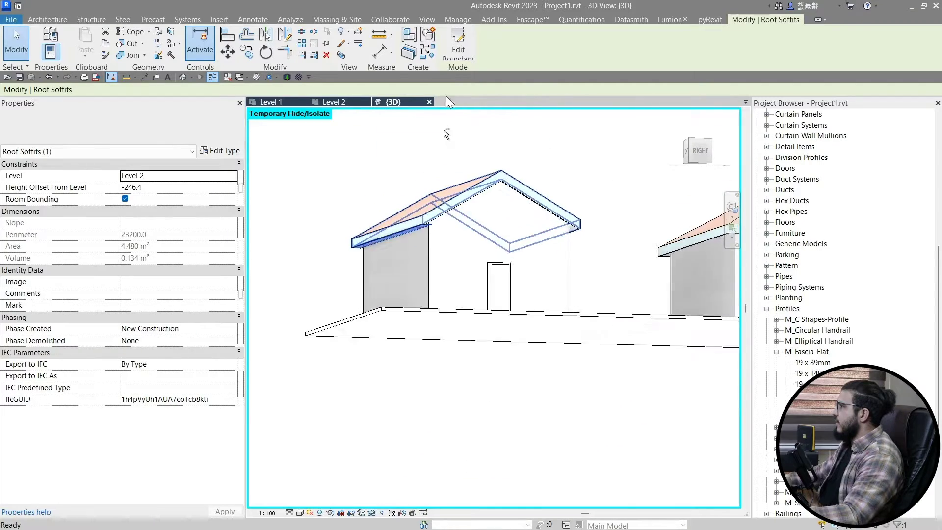
scroll(430, 212, up, 6)
key(Escape)
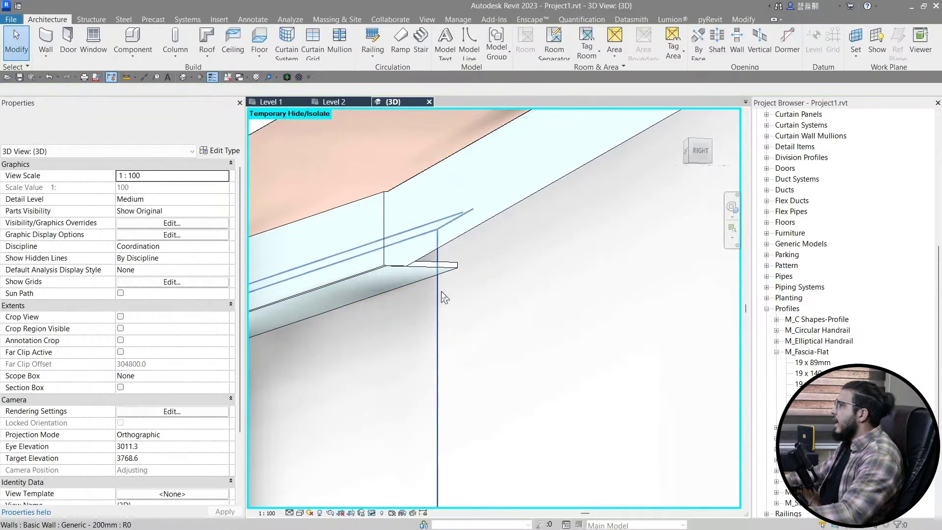
Mirror the eave soffit about the gable roof's ridge line to the opposite eave
click(440, 273)
scroll(444, 289, down, 8)
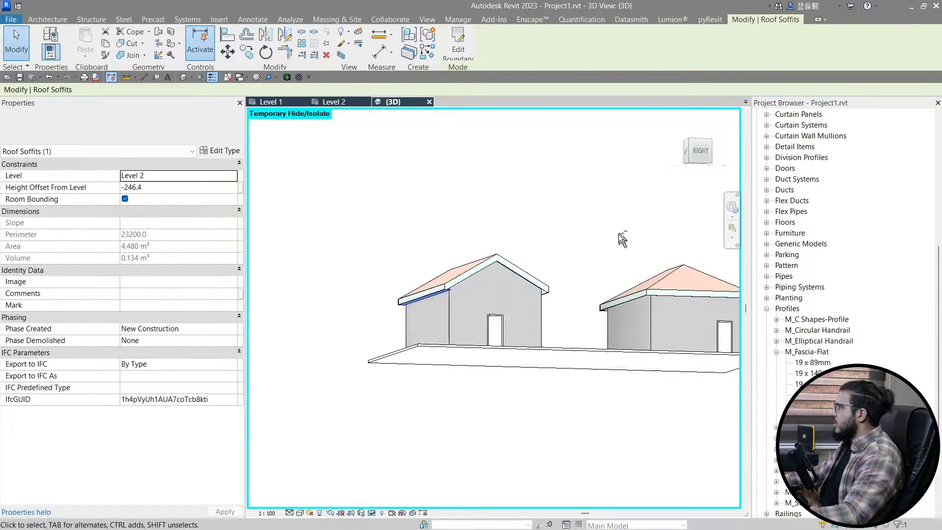
shift+middle_drag(618, 234, 697, 191)
click(702, 152)
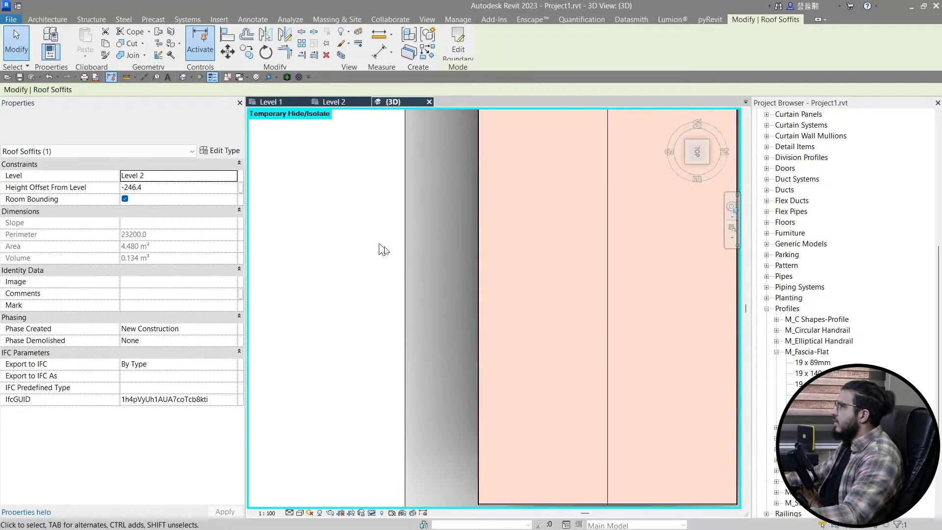
click(288, 38)
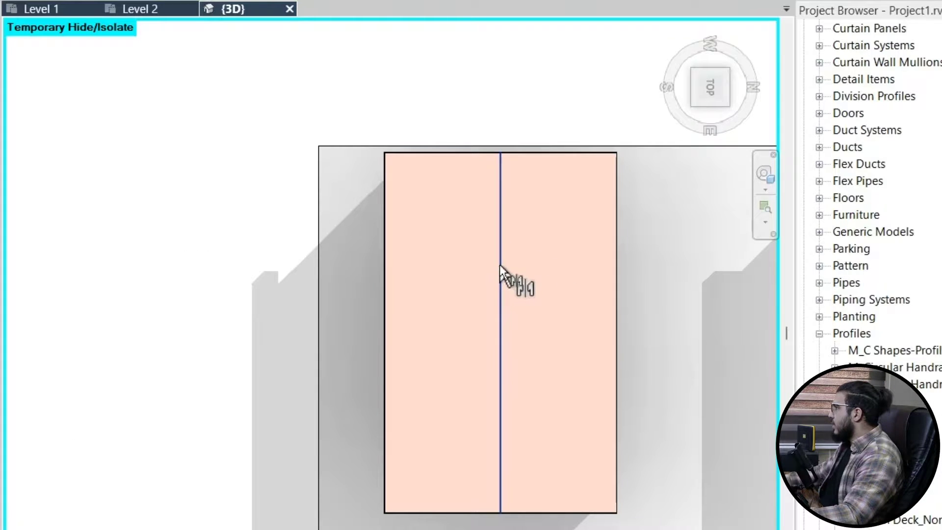
click(499, 266)
Examine the mirrored soffit under the eave facing the hip-roofed building and its junction with the gable end
scroll(558, 366, down, 2)
shift+middle_drag(557, 452, 434, 292)
scroll(544, 407, up, 6)
click(595, 183)
key(Escape)
scroll(317, 147, up, 1)
middle_drag(748, 180, 206, 277)
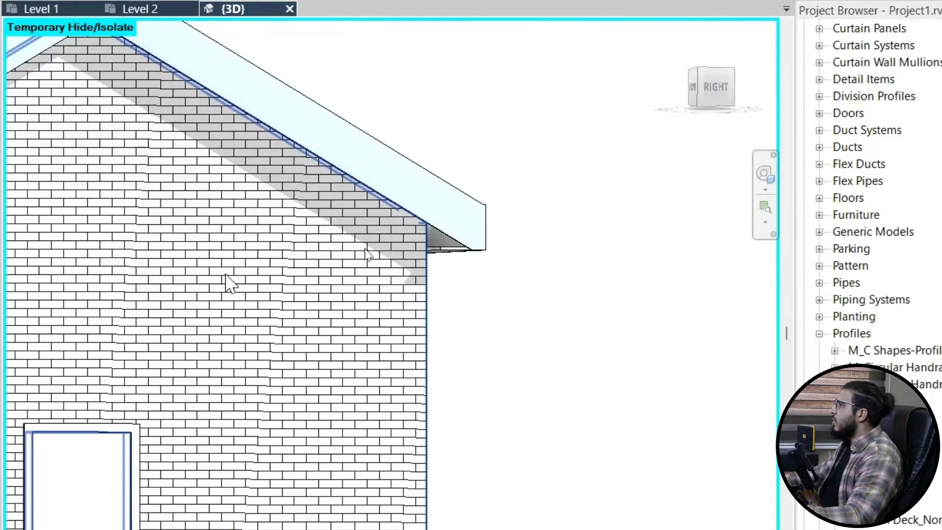
scroll(392, 223, up, 2)
scroll(432, 245, down, 6)
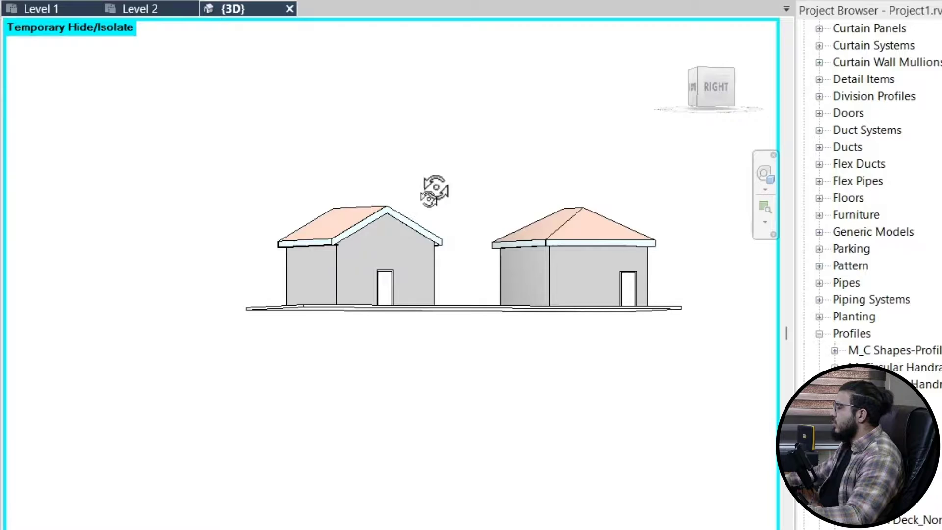
shift+middle_drag(435, 189, 492, 209)
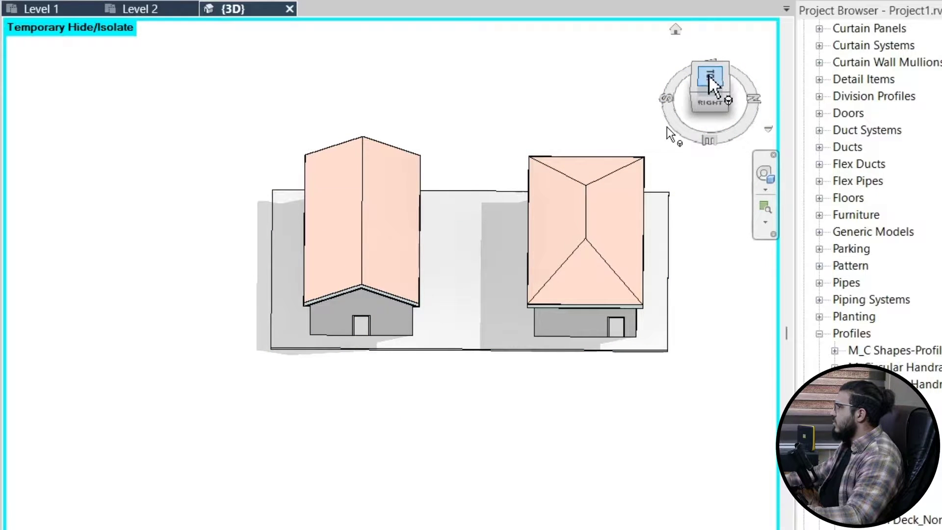
Start a new roof soffit similar to the mirrored eave soffit, placed on Level 2
scroll(428, 328, up, 4)
shift+middle_drag(436, 275, 449, 171)
scroll(464, 172, up, 3)
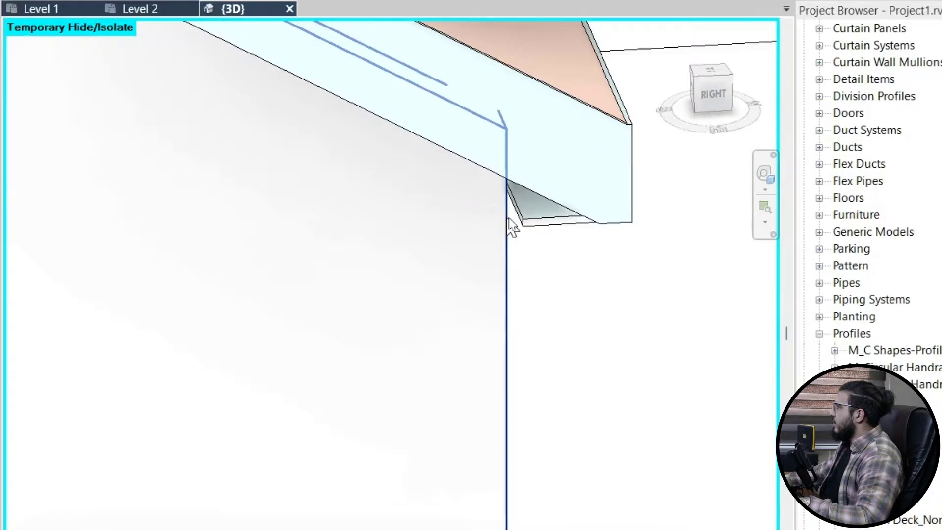
click(528, 215)
click(533, 279)
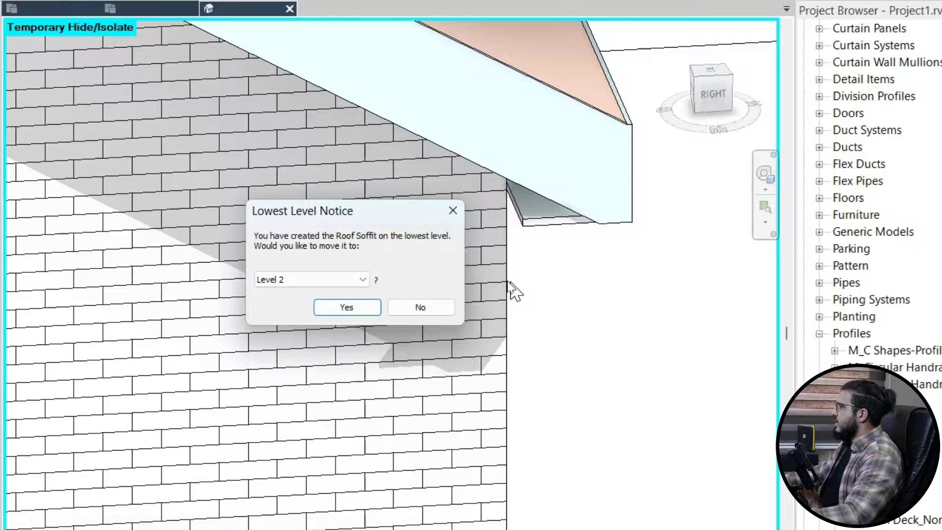
click(358, 313)
Orient the 3D view to the top and switch its visual style to Wireframe to reveal the walls
scroll(561, 384, down, 5)
click(717, 89)
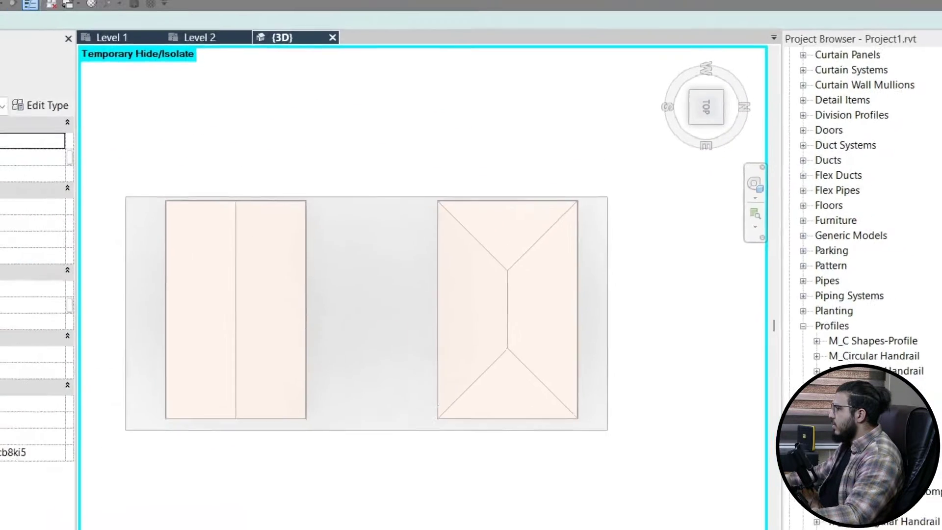
click(300, 513)
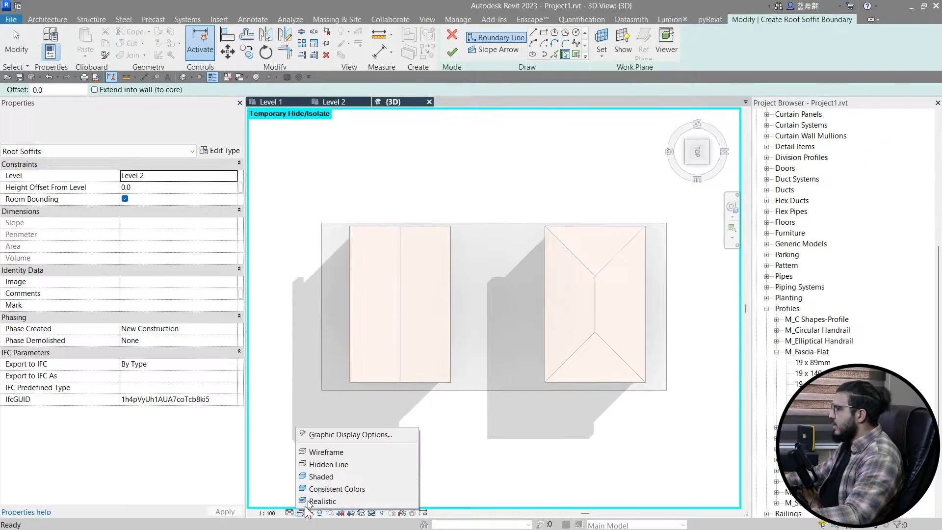
click(318, 461)
scroll(370, 249, up, 6)
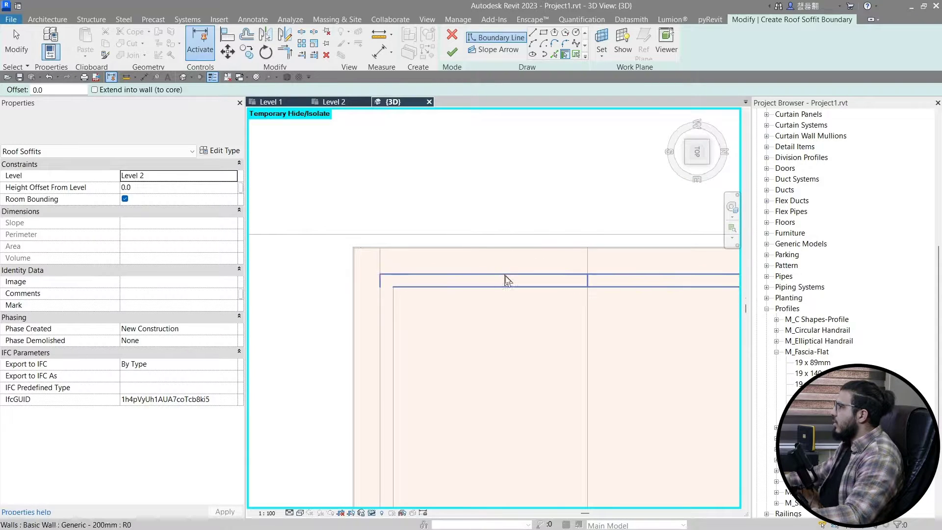
Sketch a rectangular soffit boundary about 400 mm wide at the west gable end, between fascia and wall, from the eave wall face to the ridge
middle_drag(504, 275, 468, 313)
middle_drag(534, 309, 479, 319)
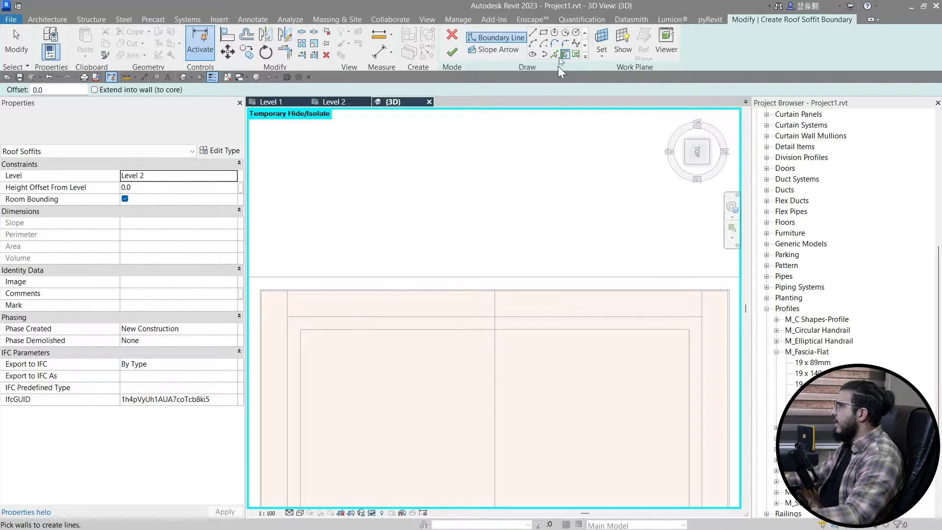
scroll(287, 307, up, 7)
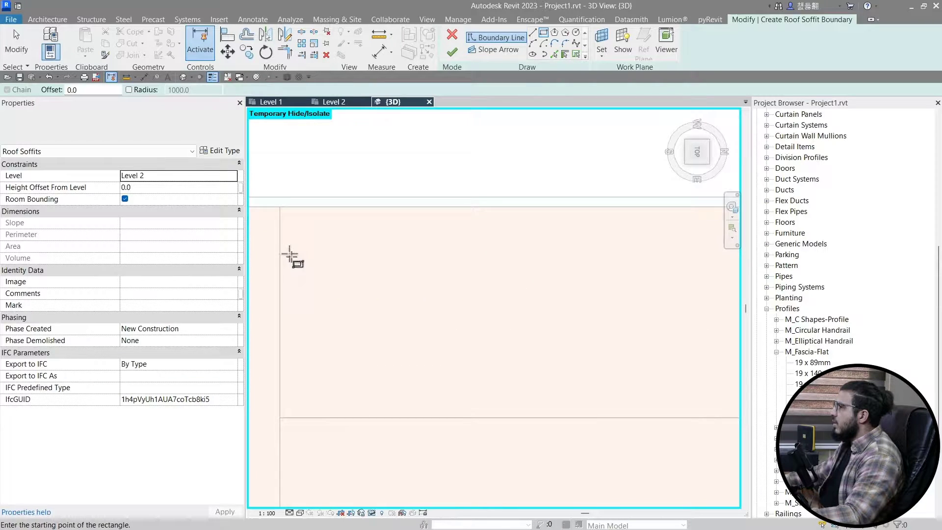
middle_drag(288, 254, 360, 288)
scroll(373, 288, down, 5)
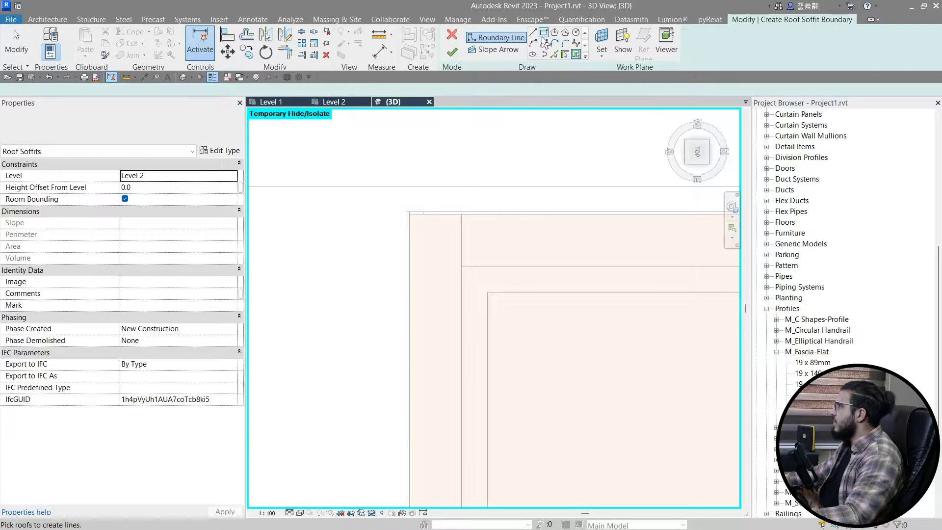
scroll(457, 211, up, 5)
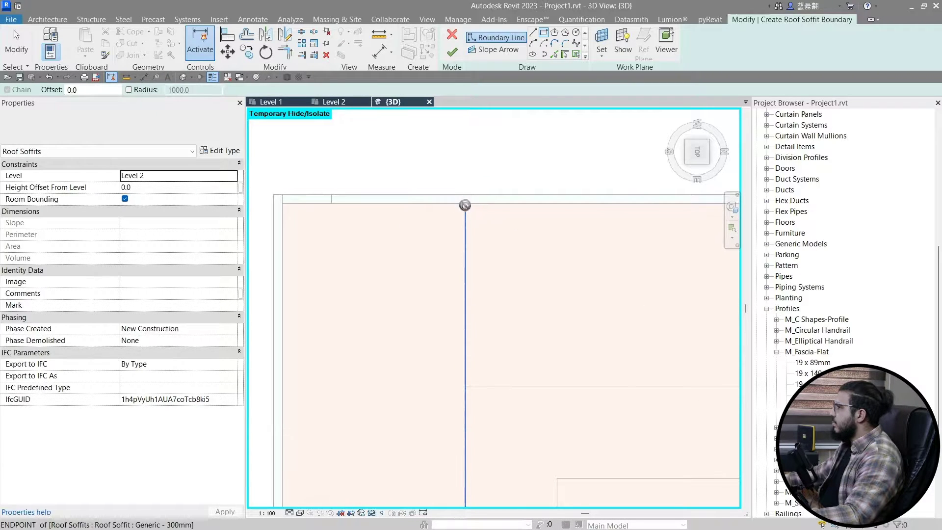
click(465, 205)
scroll(465, 205, down, 5)
middle_drag(563, 427, 304, 422)
scroll(467, 369, up, 5)
scroll(419, 364, down, 3)
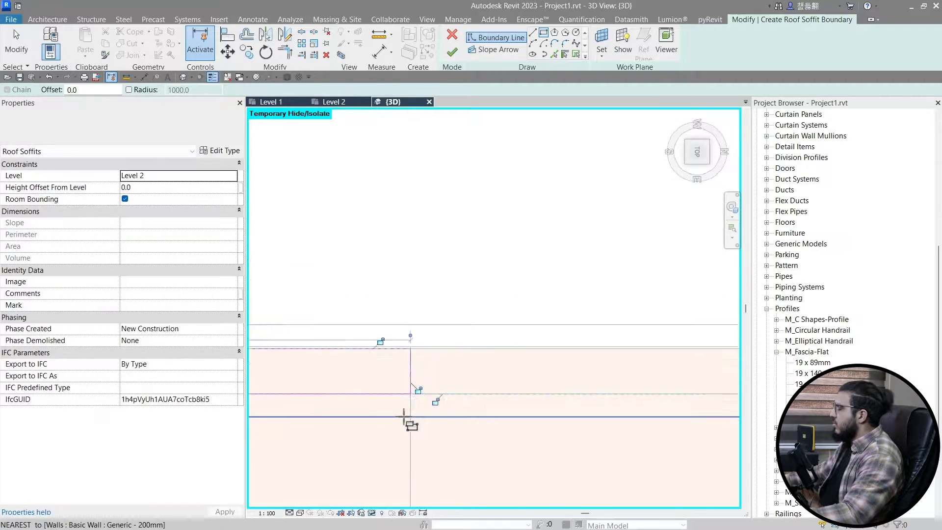
key(Escape)
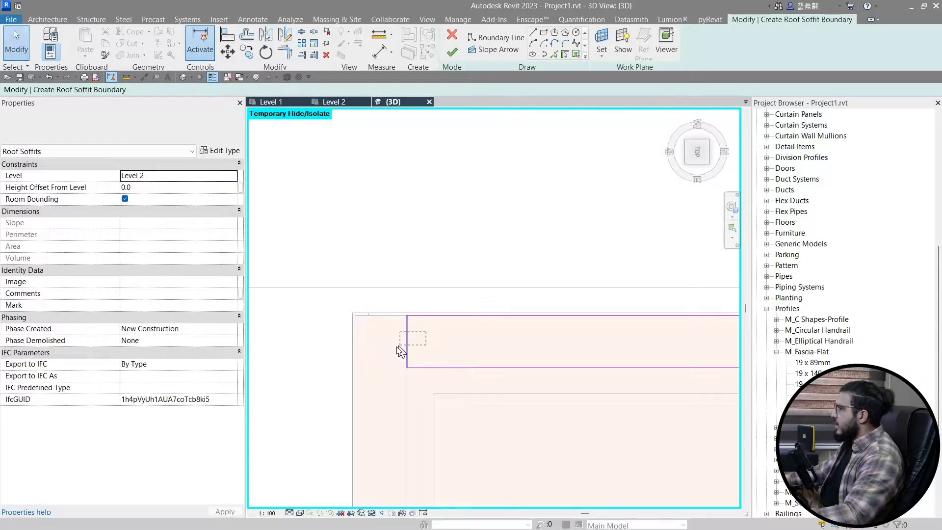
Make the rectangle's short eave-side line slope-defining at 30° and finish the soffit sketch
drag(397, 347, 399, 356)
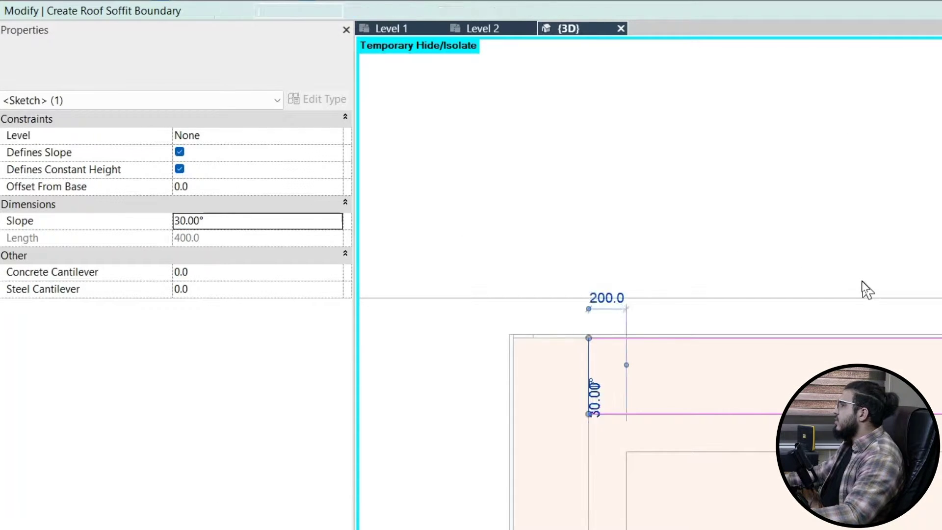
scroll(861, 281, down, 3)
click(861, 257)
middle_drag(845, 282, 656, 324)
click(538, 16)
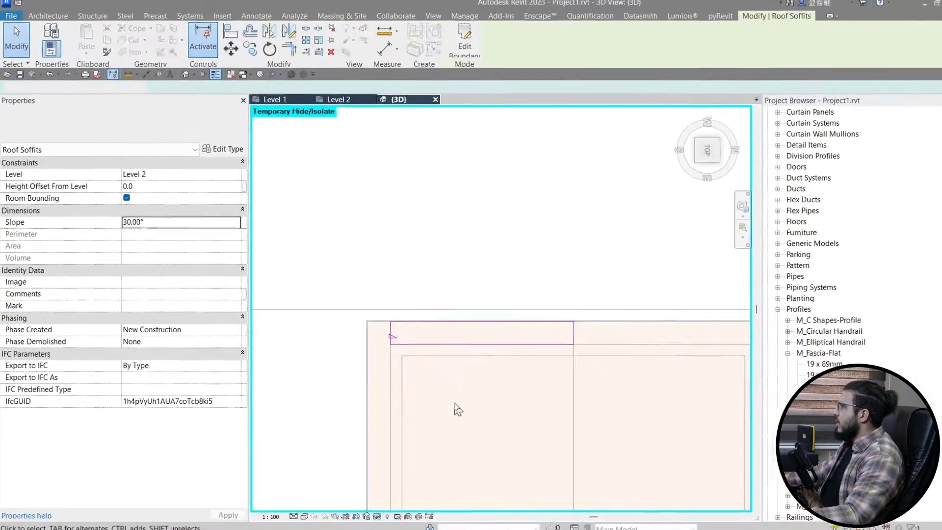
Set the 3D view's visual style to Hidden Line and inspect the sloped soffit from below the gable overhang
scroll(455, 402, down, 5)
shift+middle_drag(455, 402, 478, 371)
scroll(463, 397, up, 3)
key(Escape)
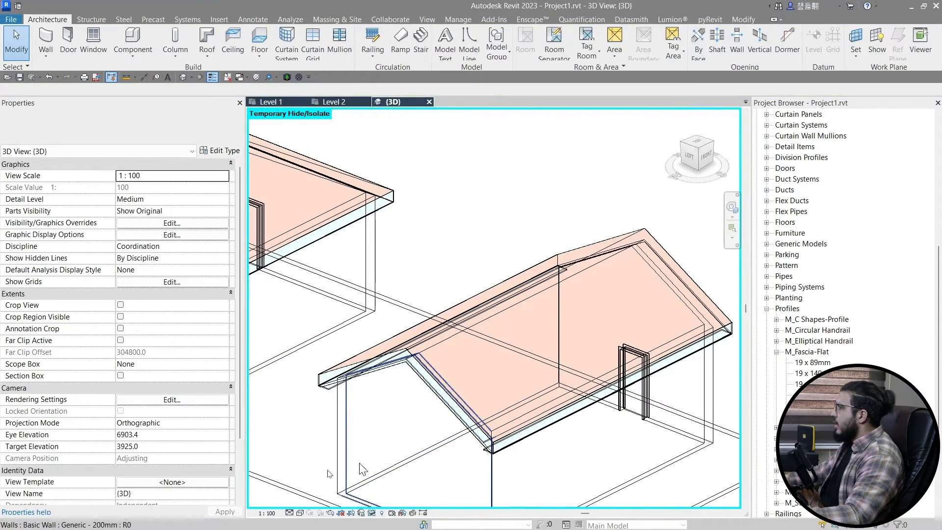
click(299, 514)
click(318, 476)
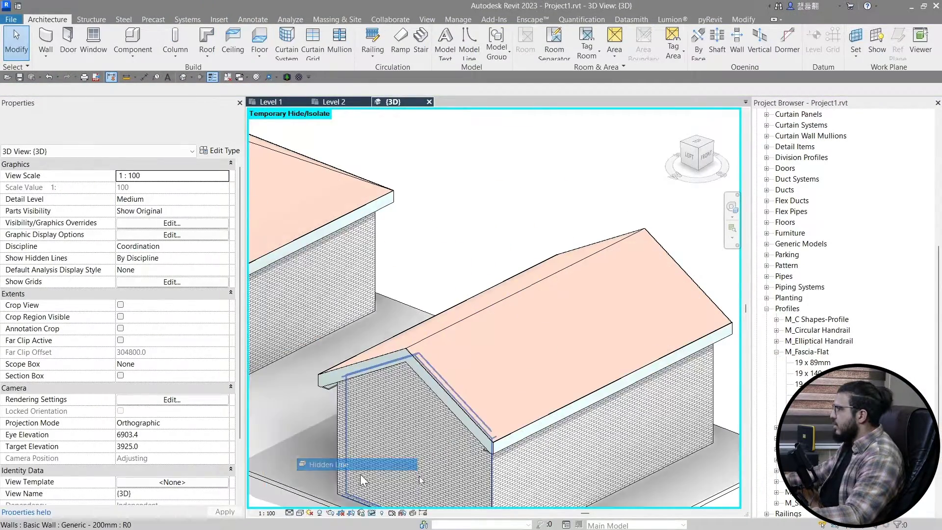
shift+middle_drag(360, 473, 589, 259)
scroll(432, 400, up, 4)
scroll(431, 400, up, 3)
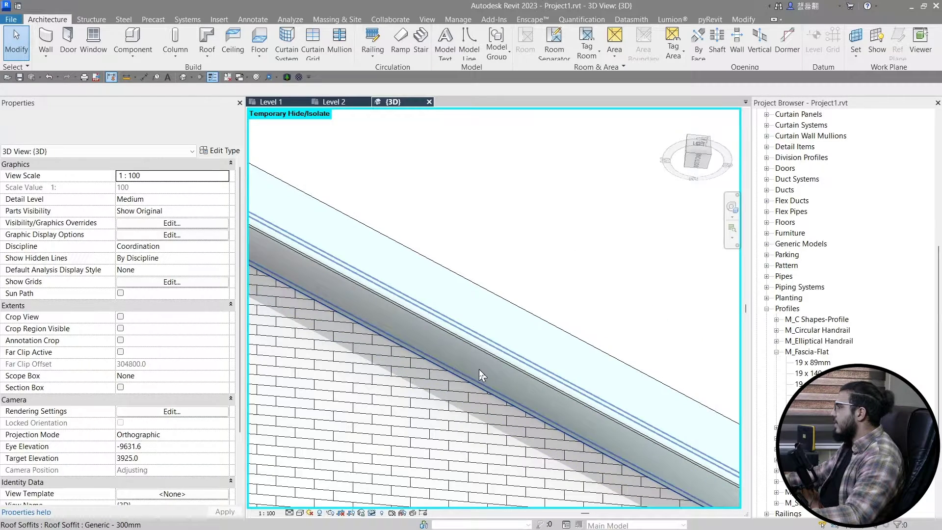
Mirror the sloped gable soffit across the ridge in a top view to cover the other half of the gable overhang
click(478, 373)
scroll(481, 385, down, 5)
shift+middle_drag(540, 323, 281, 462)
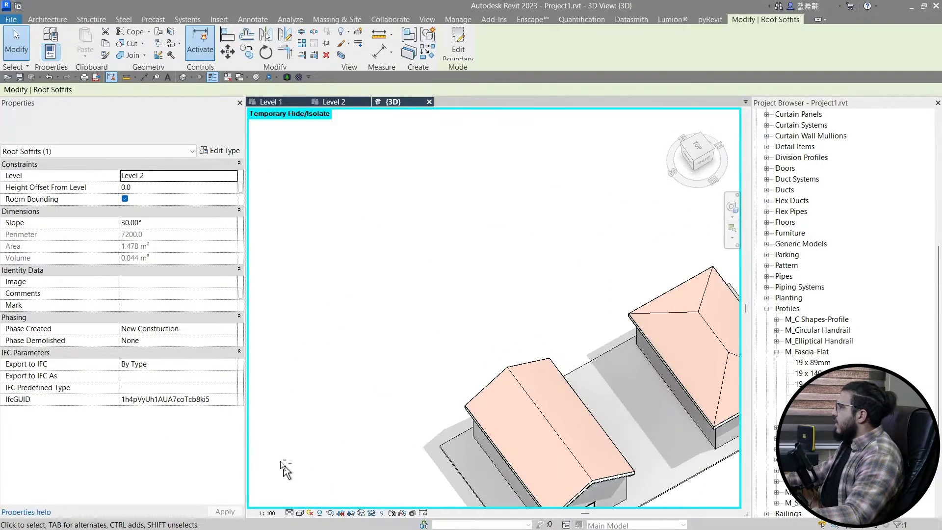
click(698, 145)
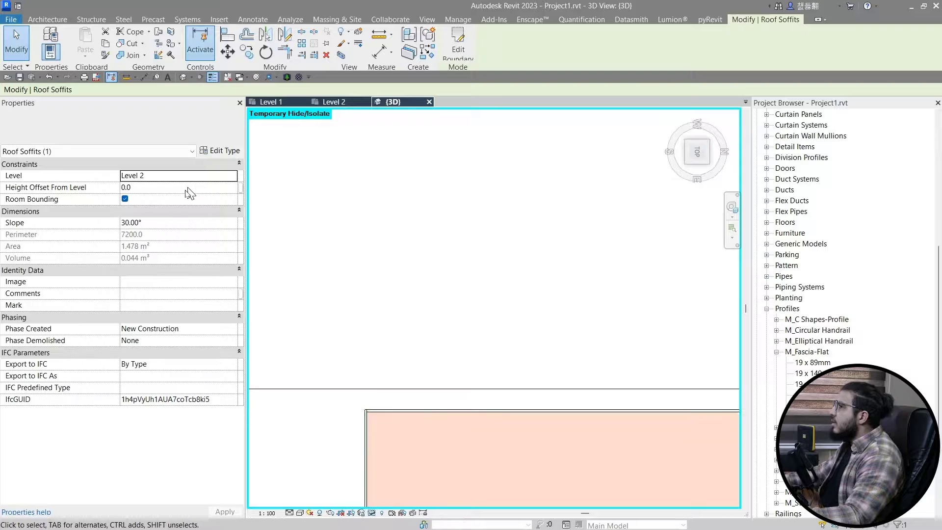
scroll(412, 317, down, 5)
middle_drag(463, 347, 406, 318)
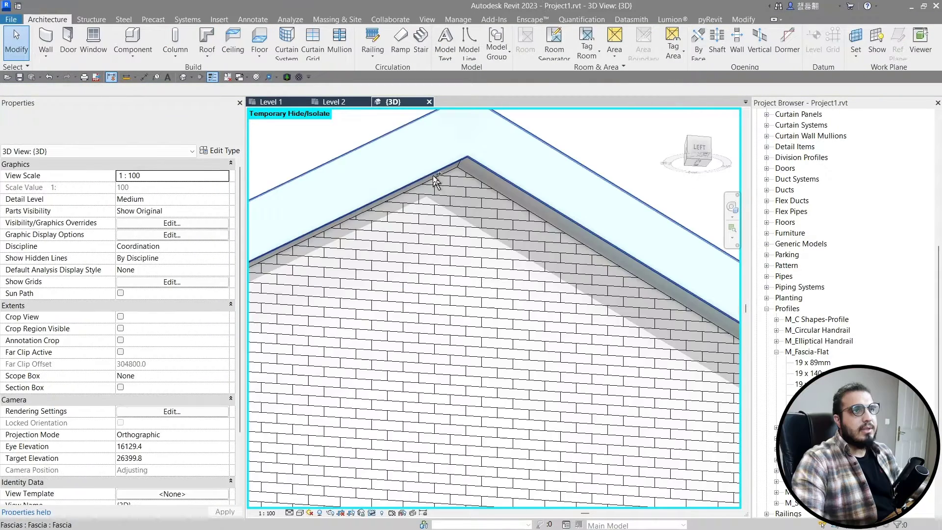
Select both sloped gable soffits and move them straight down by 920 mm in the left-side view
shift+middle_drag(435, 184, 407, 221)
click(415, 228)
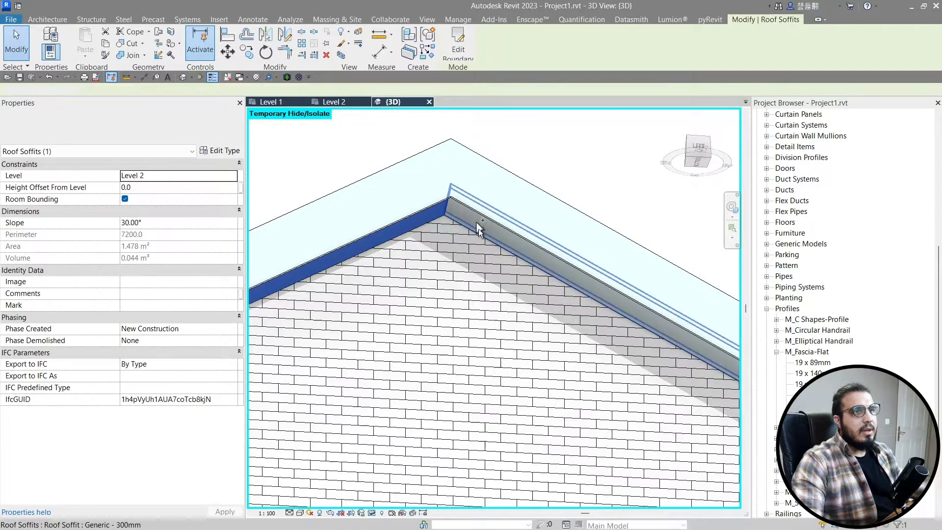
ctrl+click(478, 229)
scroll(480, 245, down, 5)
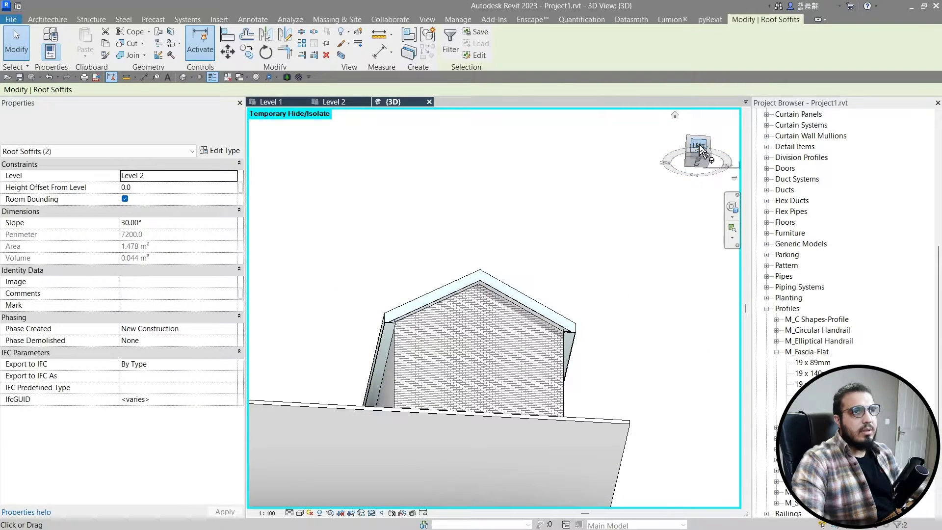
click(700, 147)
scroll(587, 334, down, 2)
scroll(562, 314, up, 6)
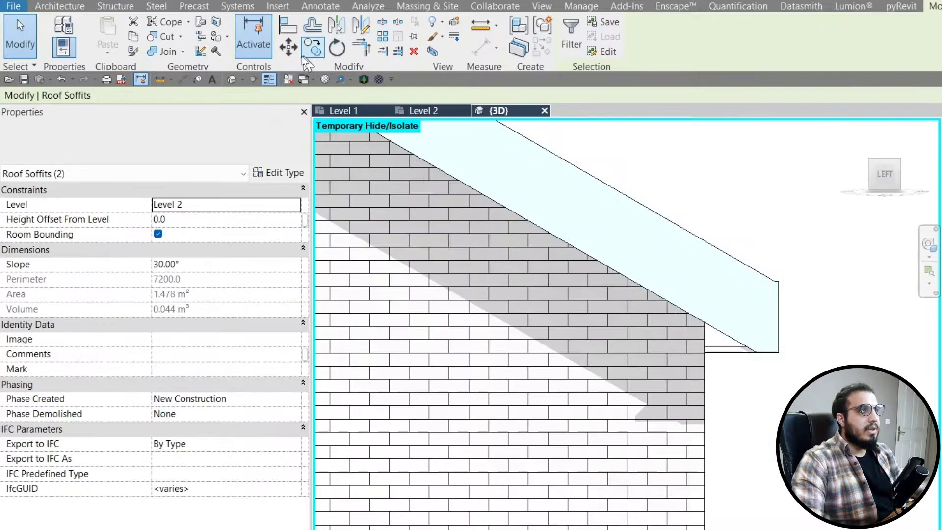
click(284, 55)
scroll(691, 250, down, 2)
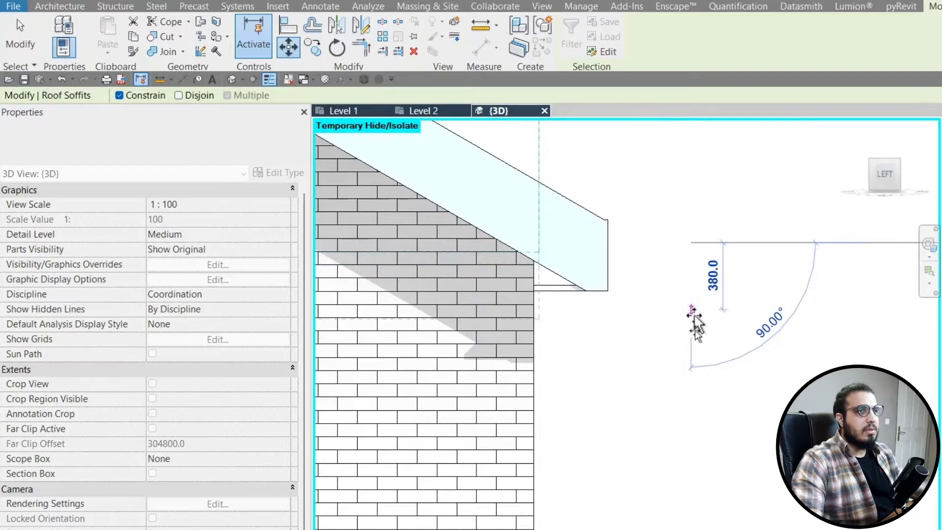
click(696, 390)
scroll(393, 249, up, 4)
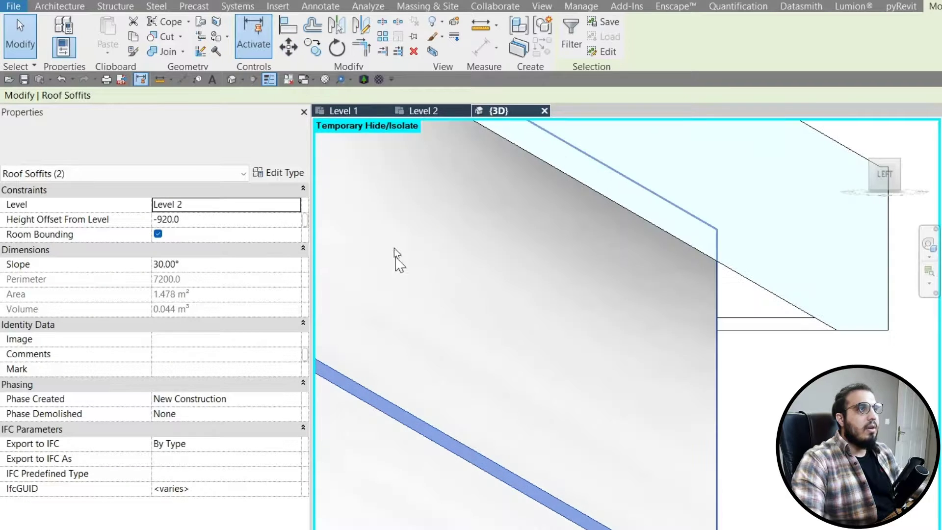
Move both sloped soffits up, unconstrained, so their lower end corner meets the underside of the flat eave soffit at the wall
click(289, 47)
scroll(637, 374, up, 3)
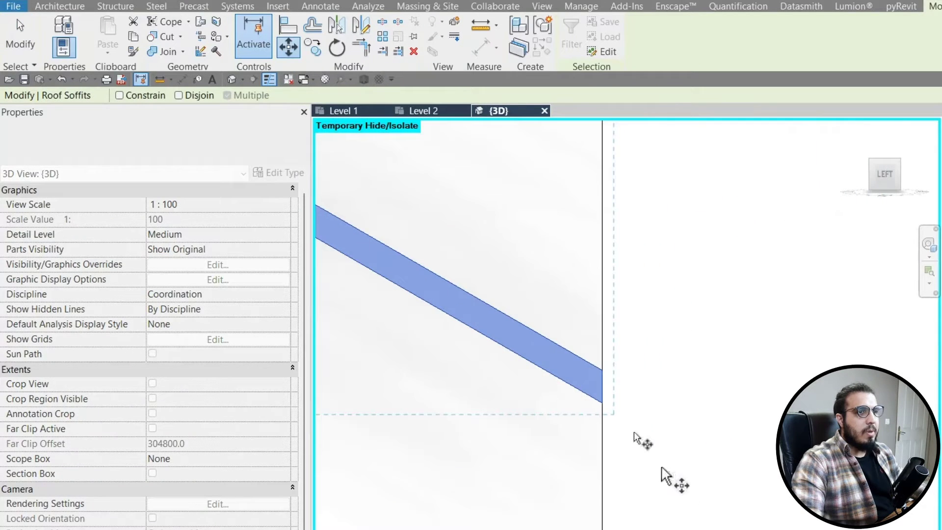
scroll(621, 373, down, 3)
middle_drag(637, 188, 643, 416)
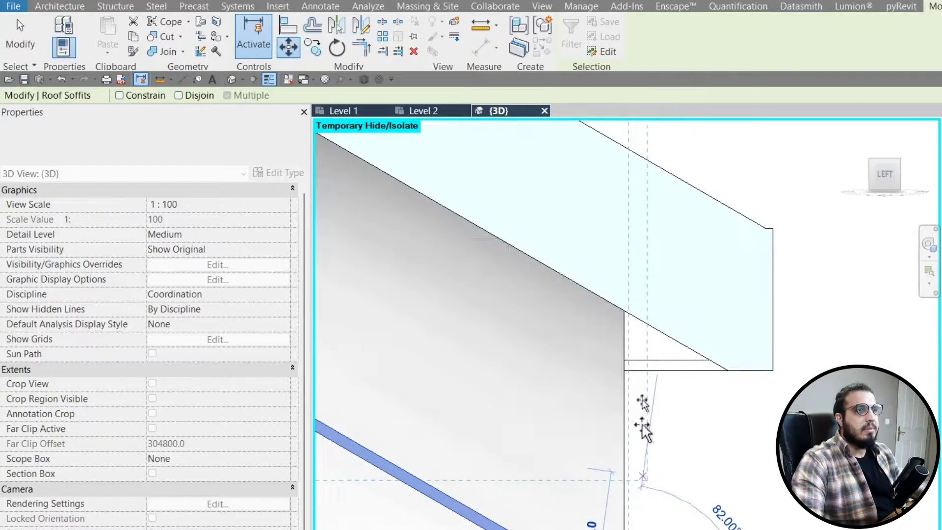
scroll(627, 363, up, 5)
key(shift)
click(605, 402)
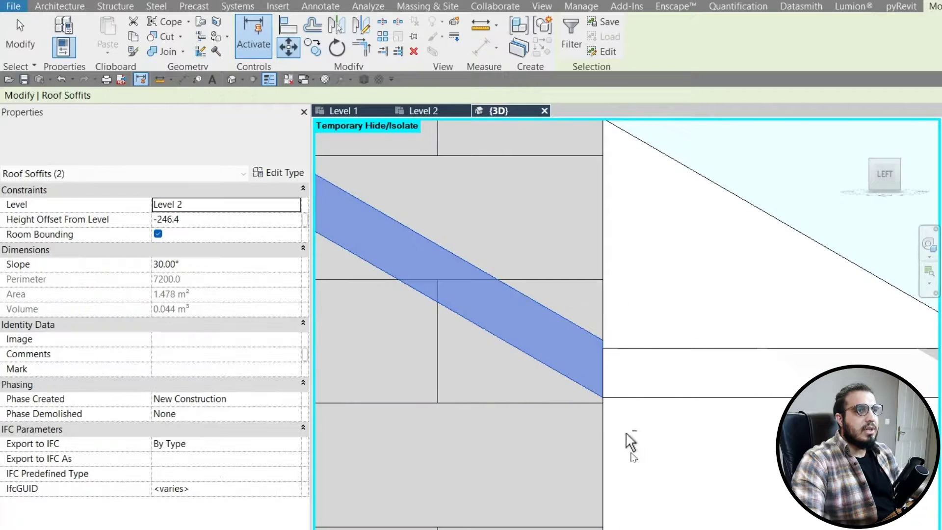
Move both sloped soffits up about 169 mm to where the gable fascia's lower edge crosses the wall corner
scroll(627, 439, down, 3)
shift+middle_drag(636, 524, 648, 529)
click(885, 176)
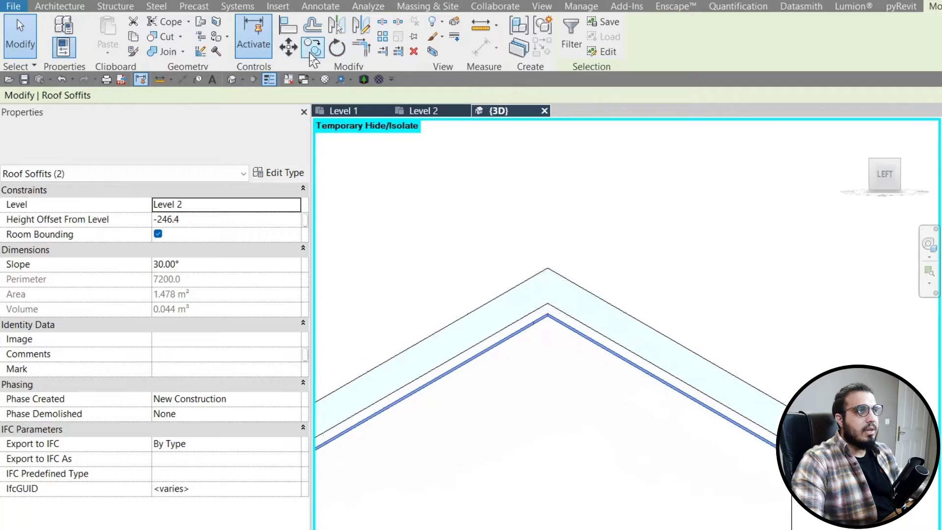
scroll(622, 387, up, 8)
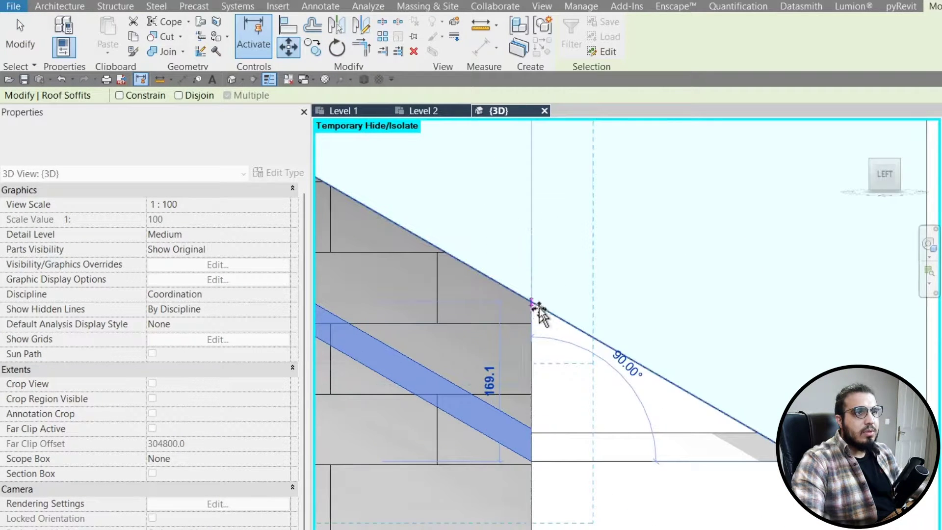
click(532, 302)
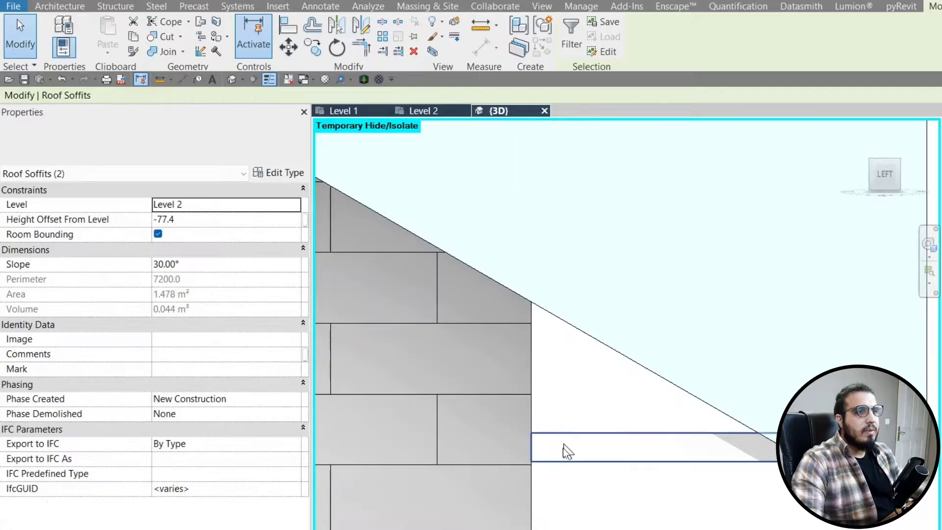
key(Escape)
Inspect from below the junction between the sloped gable soffit and the flat eave soffit at the roof corner
scroll(564, 449, down, 3)
shift+middle_drag(576, 474, 633, 461)
scroll(633, 463, down, 4)
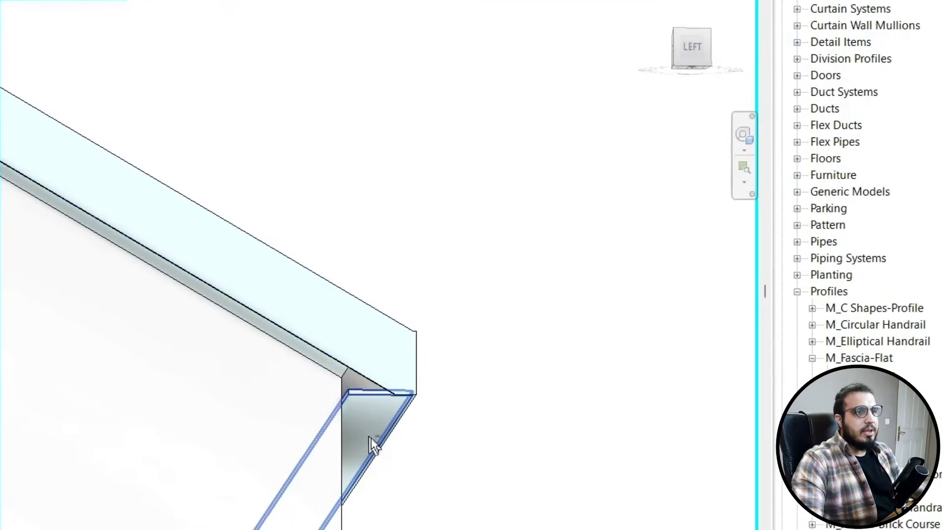
shift+middle_drag(370, 437, 483, 437)
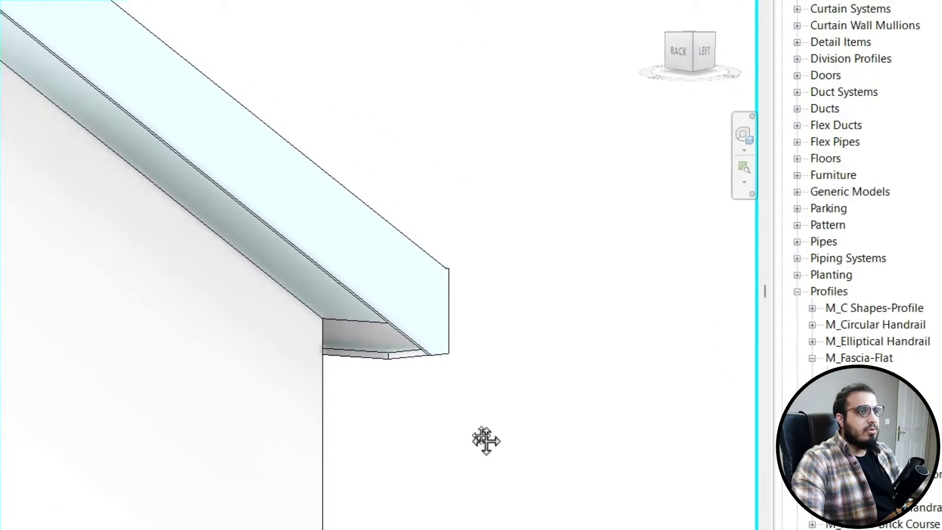
scroll(384, 374, up, 6)
scroll(345, 406, down, 10)
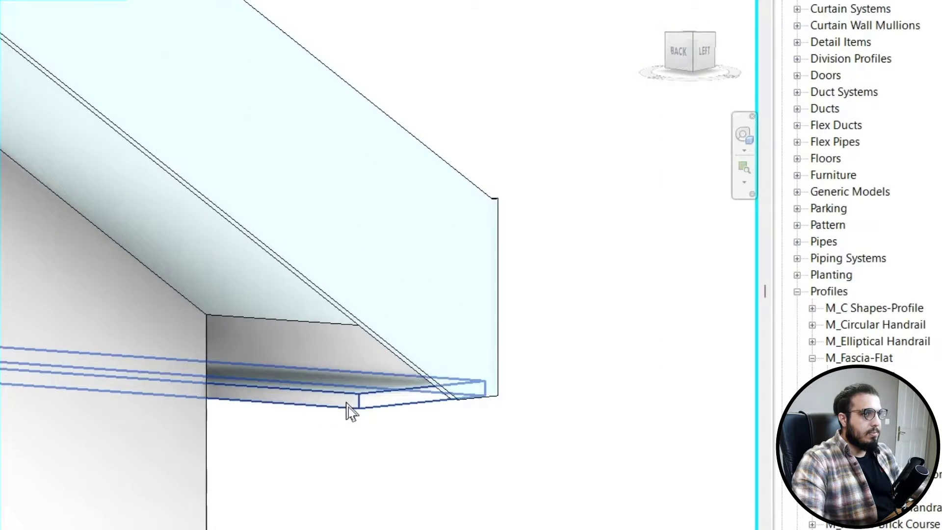
Examine the soffits under the door-side gable, including the eave corner where the flat and sloped soffits meet
shift+middle_drag(358, 449, 12, 425)
scroll(380, 435, up, 3)
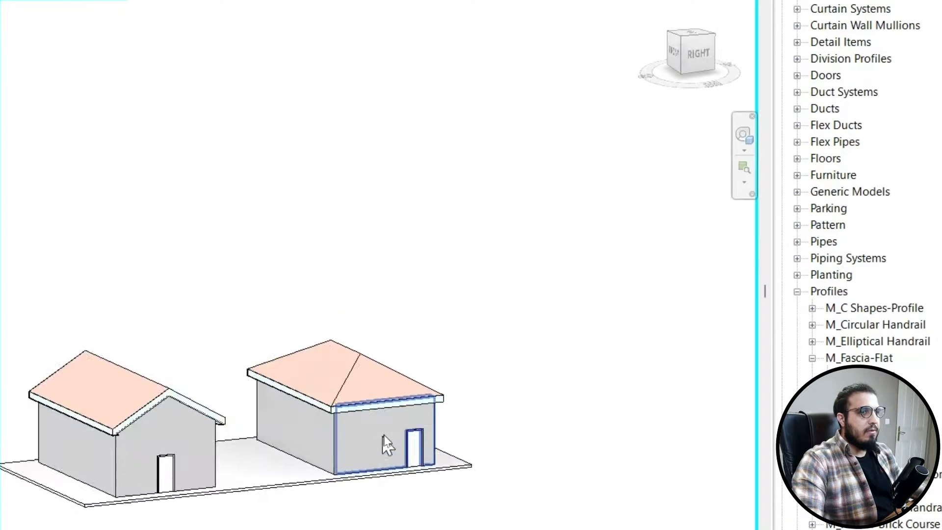
scroll(318, 401, down, 4)
scroll(225, 422, up, 3)
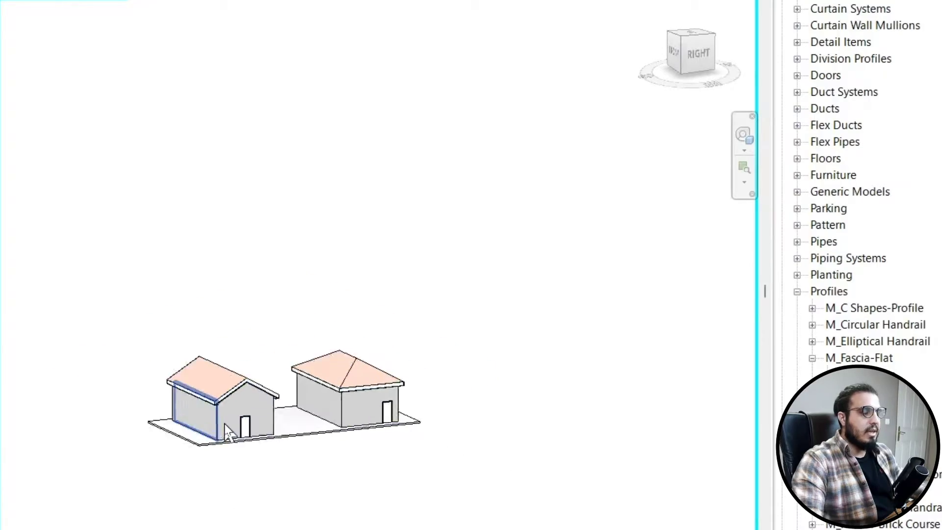
scroll(224, 422, down, 3)
scroll(225, 423, up, 2)
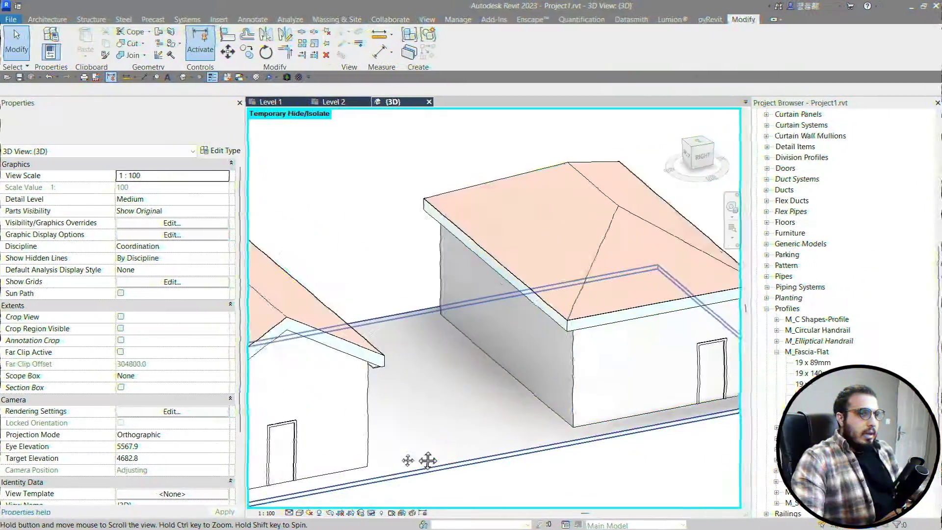
middle_drag(427, 460, 381, 465)
scroll(458, 380, up, 2)
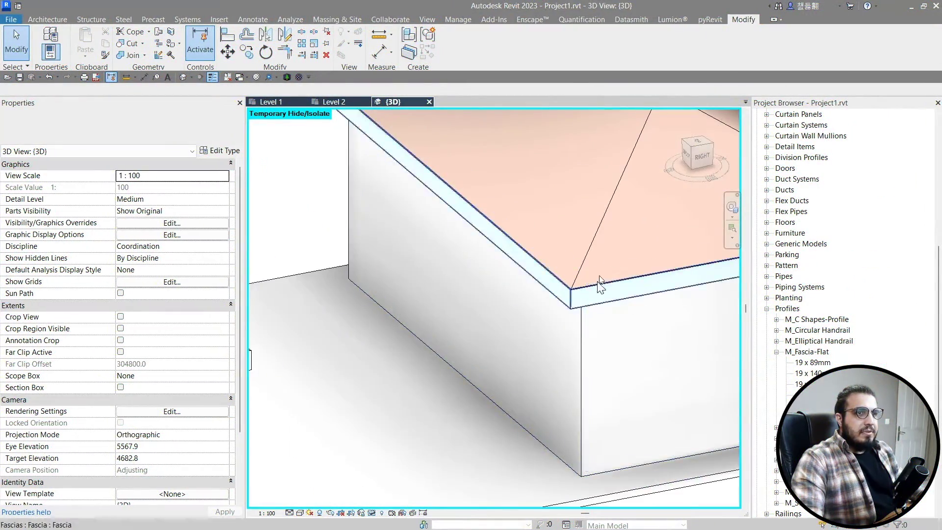
scroll(599, 288, down, 3)
mouse_move(392, 378)
middle_down()
mouse_move(399, 420)
mouse_move(383, 345)
mouse_move(397, 365)
middle_up()
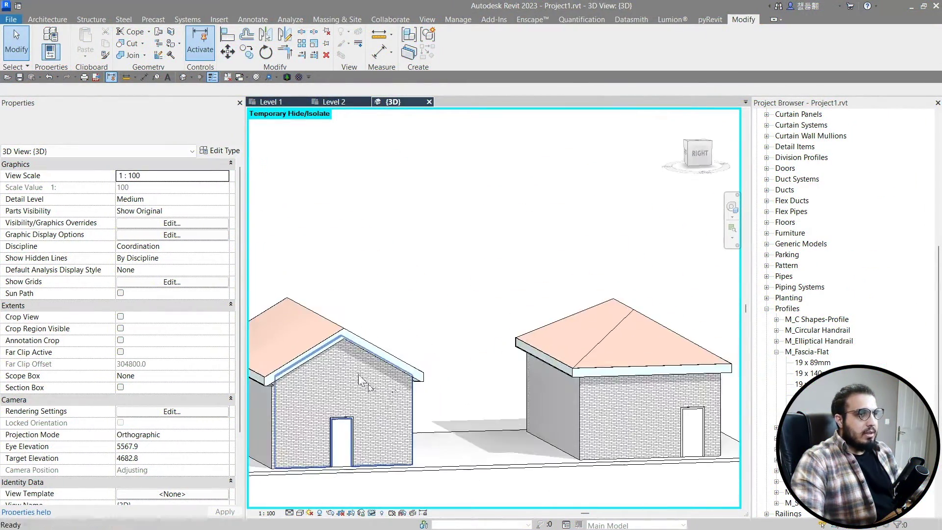
scroll(416, 395, up, 5)
shift+middle_drag(479, 384, 518, 218)
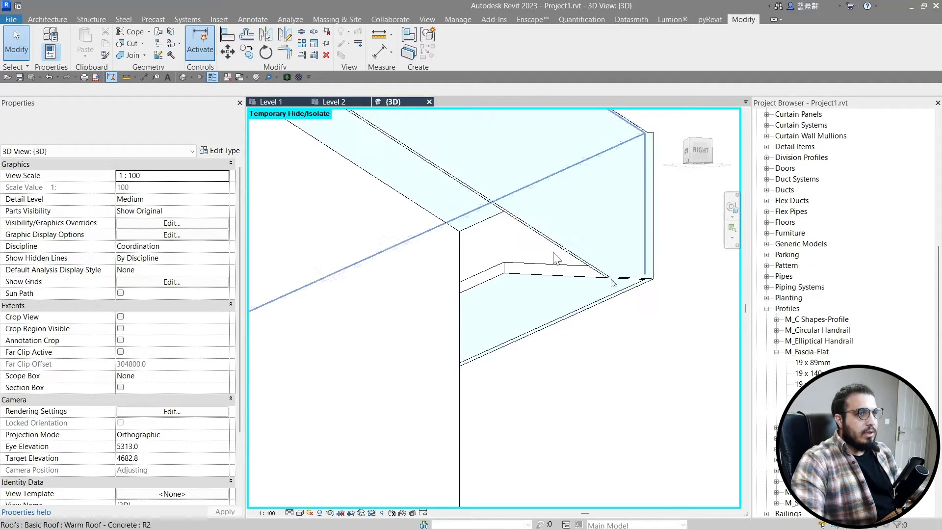
shift+middle_drag(554, 257, 608, 334)
middle_drag(505, 354, 509, 362)
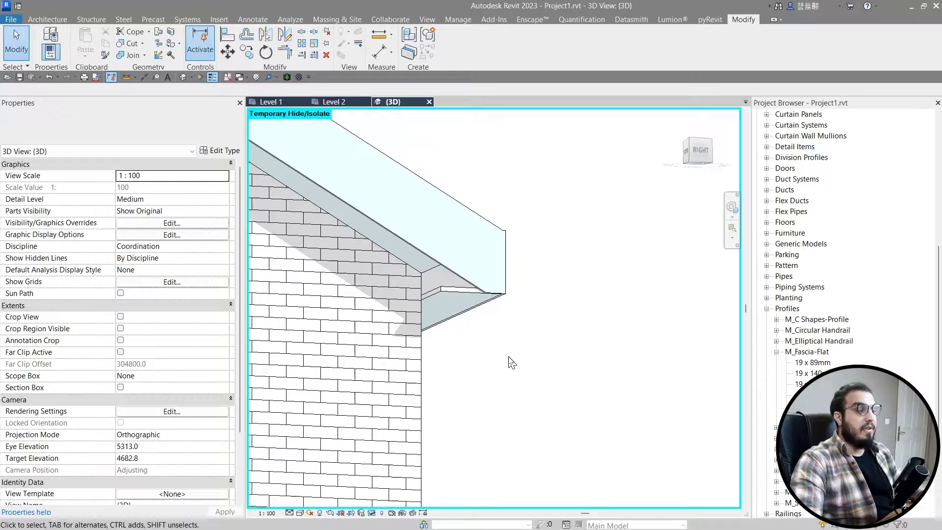
Place a roof fascia along the upper edge of the flat eave soffit's short end at the door-side gable
scroll(508, 361, down, 3)
click(47, 19)
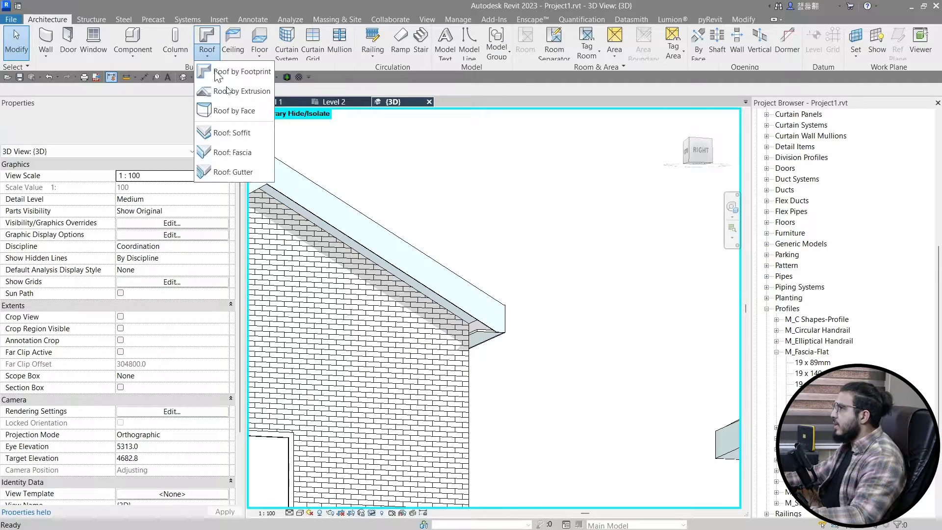
click(267, 155)
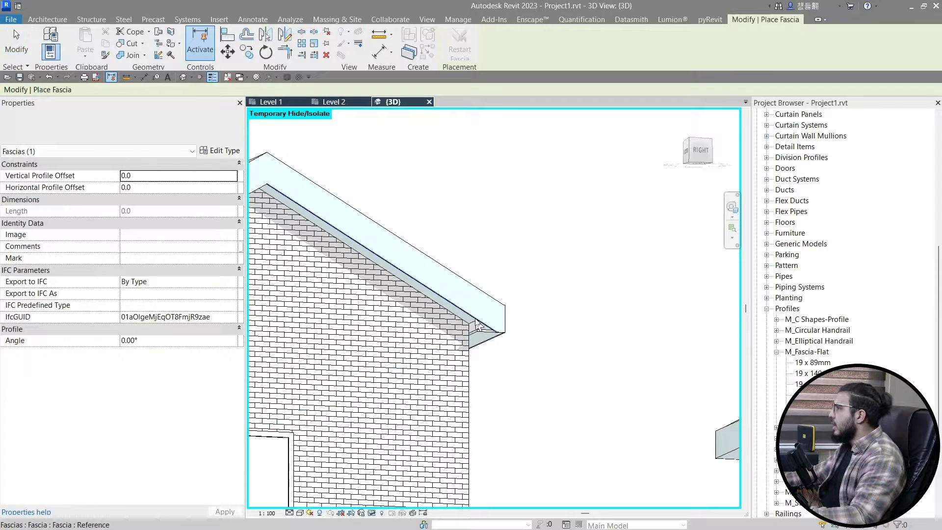
scroll(510, 343, down, 2)
scroll(511, 349, up, 4)
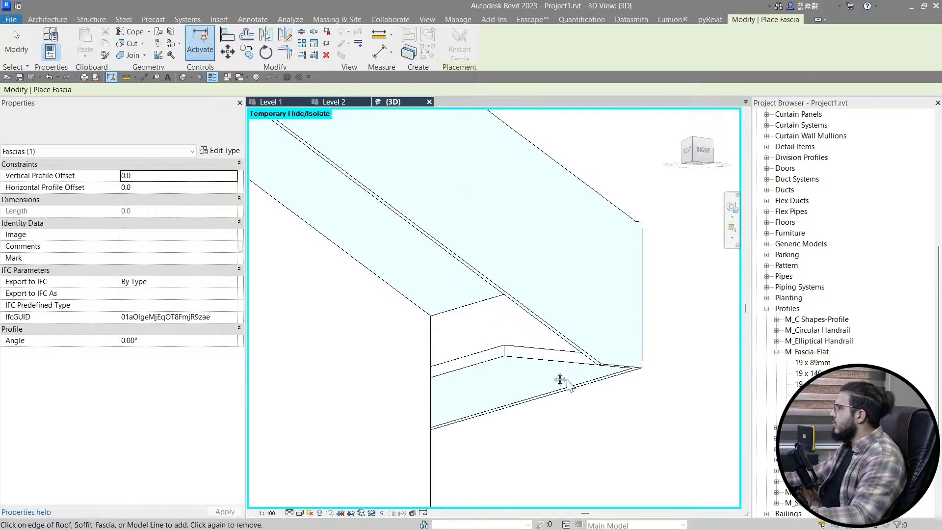
middle_drag(560, 379, 455, 313)
scroll(422, 278, up, 2)
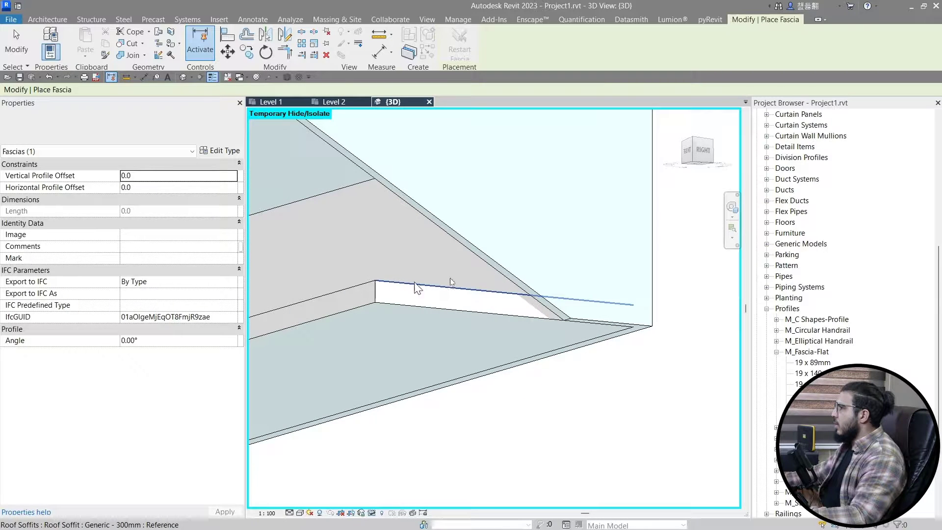
click(434, 284)
scroll(473, 361, down, 3)
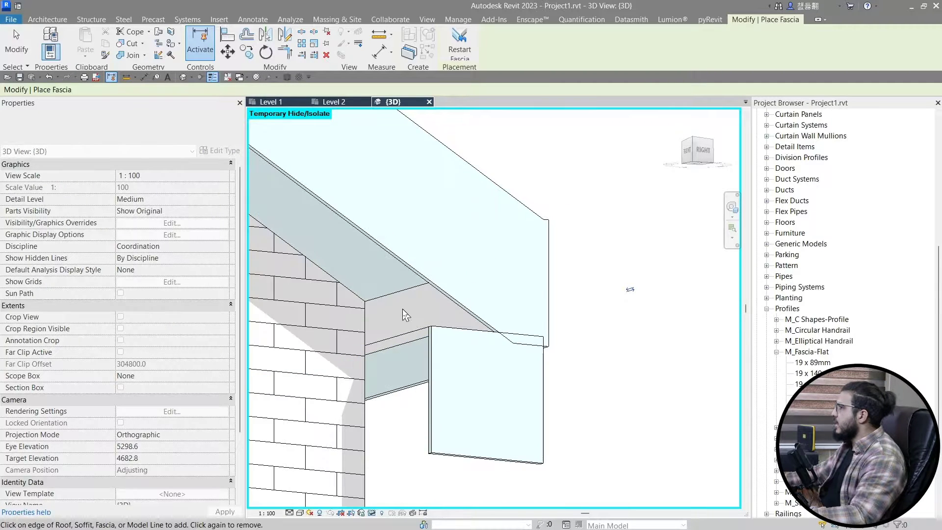
key(Escape)
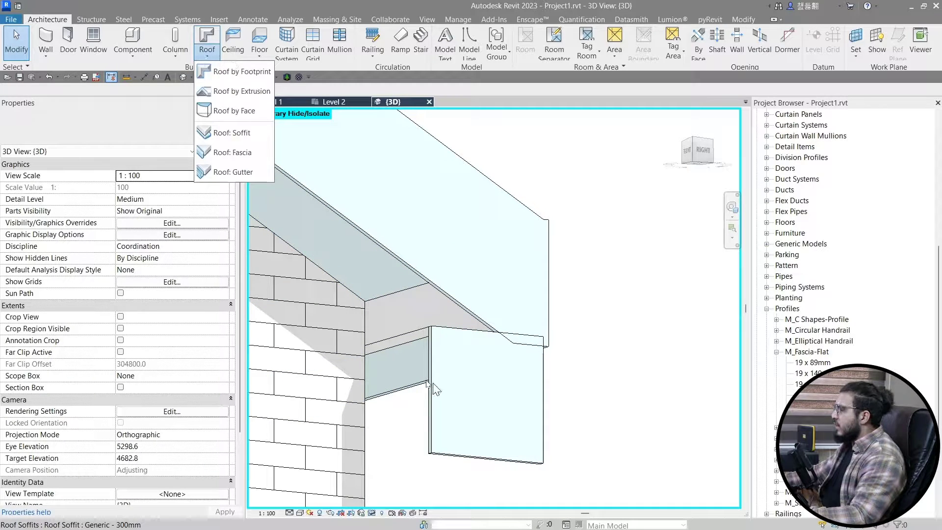
Add a separate roof fascia along the flat eave soffit's long wall-side upper edge
click(251, 153)
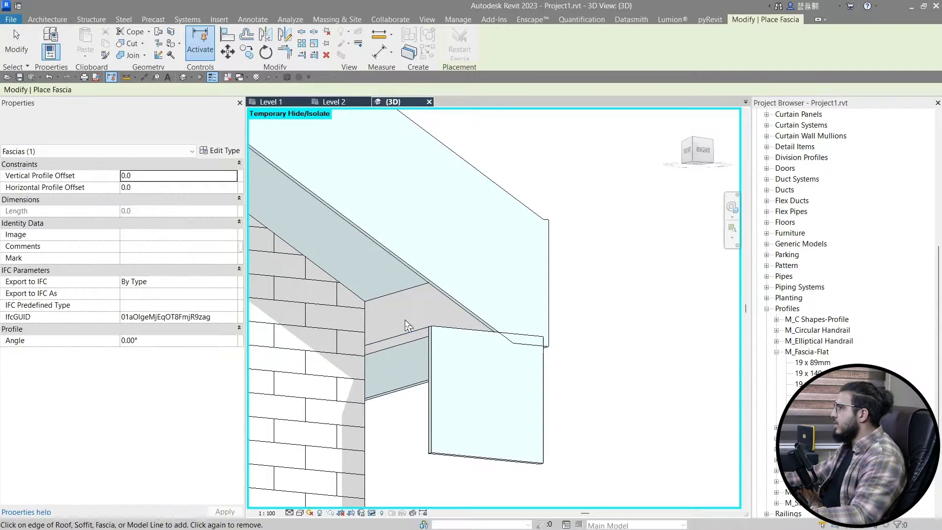
click(410, 330)
key(Escape)
Flip the short-end fascia and the long wall-side fascia vertically so both rise above the flat eave soffit
click(465, 447)
scroll(465, 448, down, 3)
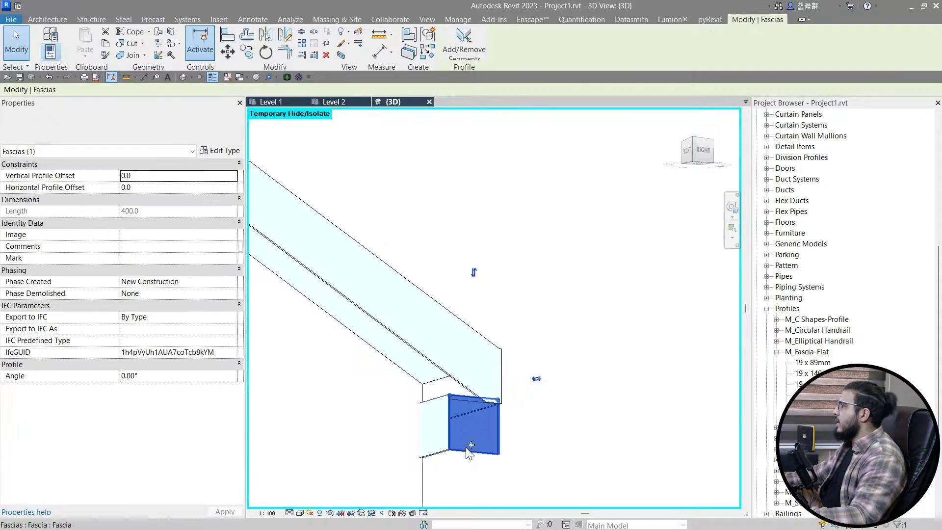
click(469, 432)
click(443, 433)
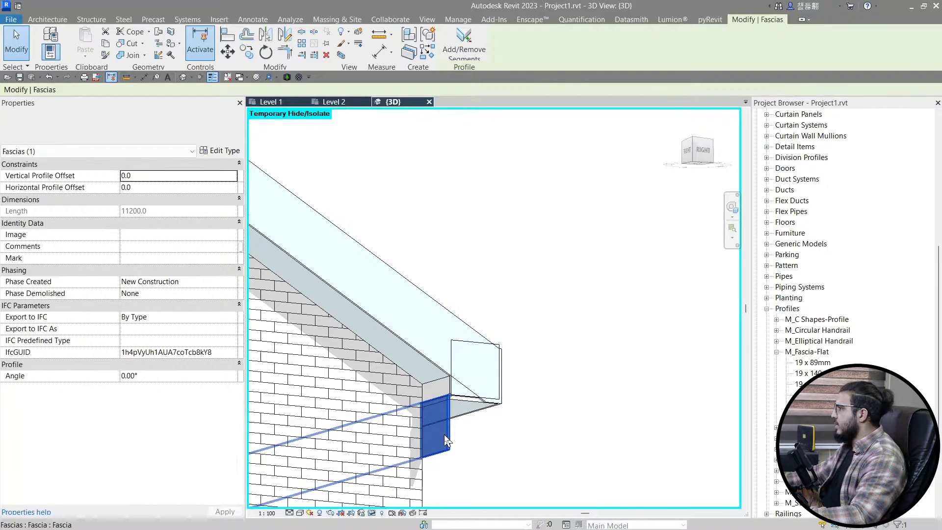
scroll(443, 432, down, 5)
scroll(458, 435, up, 6)
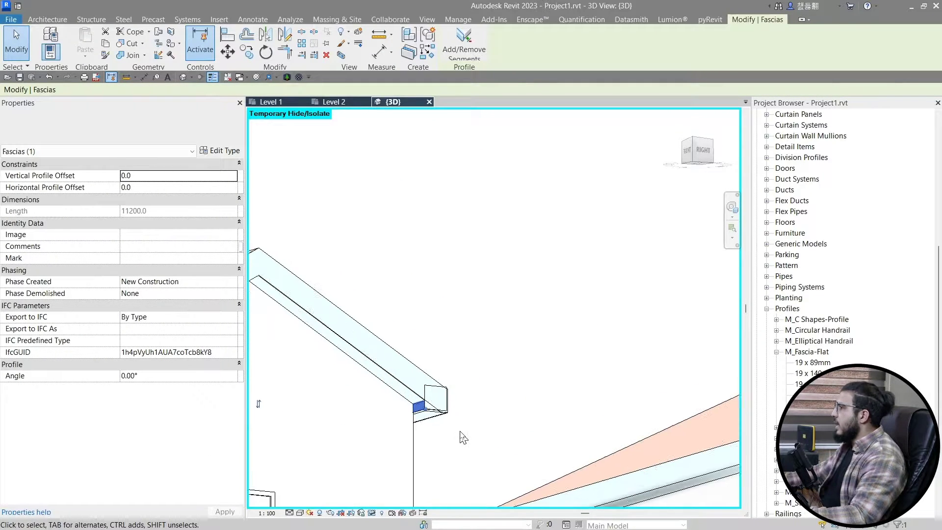
click(385, 408)
middle_drag(385, 408, 451, 295)
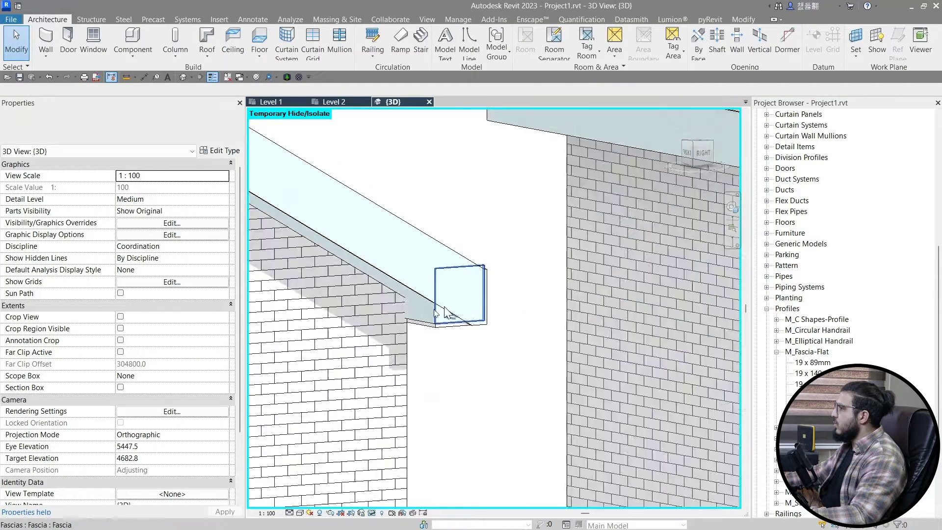
Set the vertical profile offset of both the short-end fascia and the long wall-side fascia at the flat eave soffit to 30
scroll(434, 308, up, 5)
scroll(444, 355, down, 2)
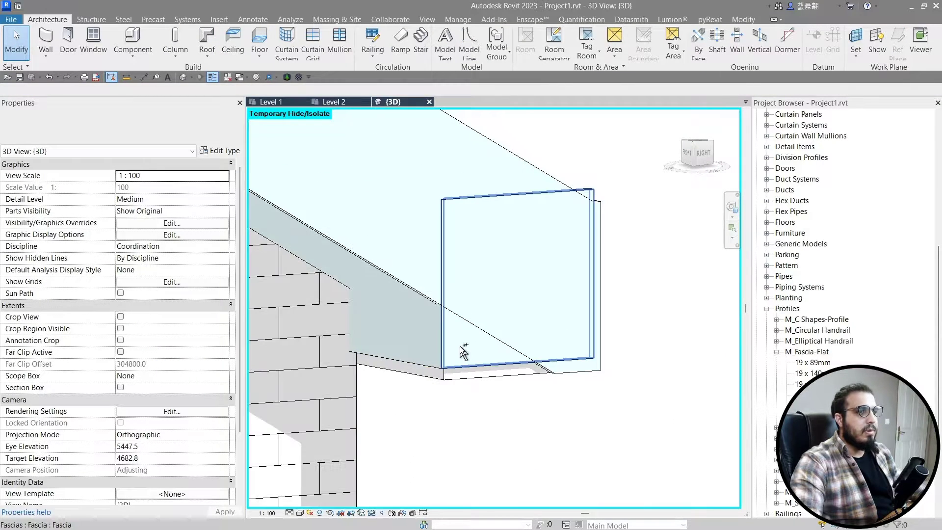
click(463, 346)
ctrl+click(402, 337)
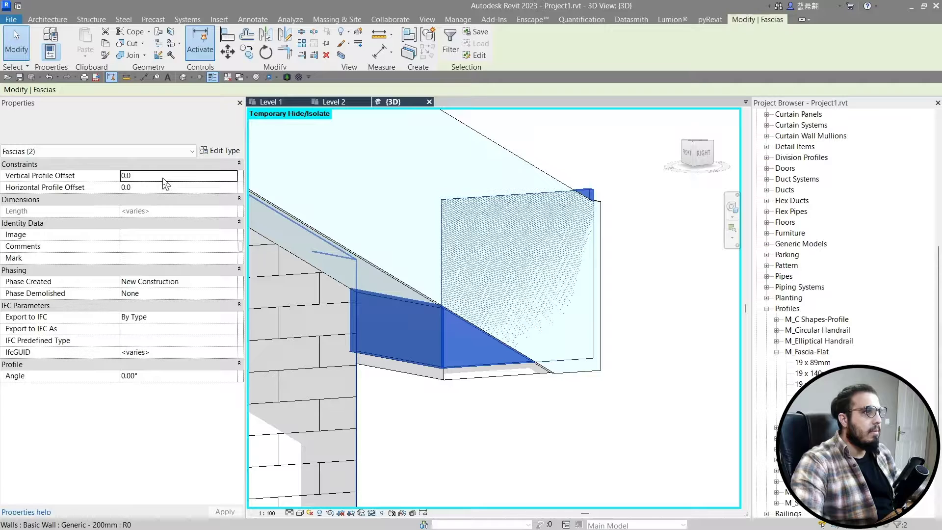
click(194, 178)
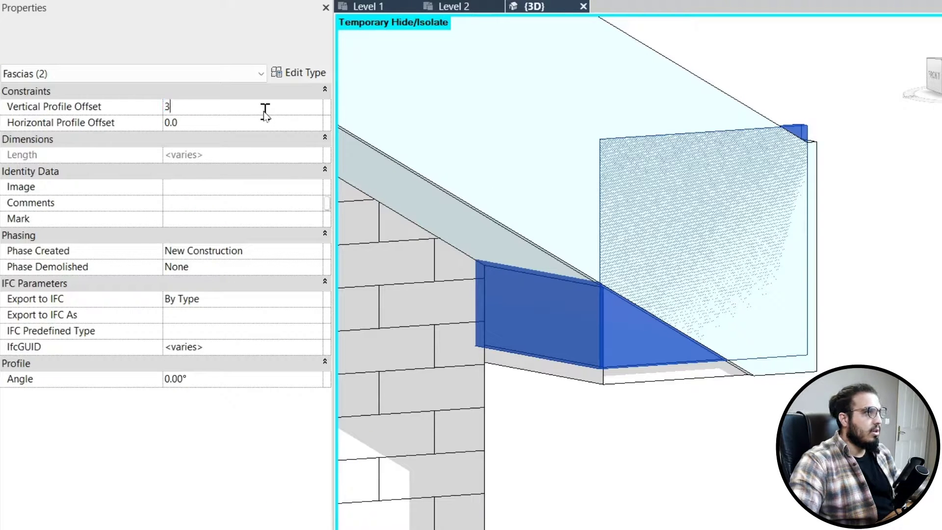
key(Return)
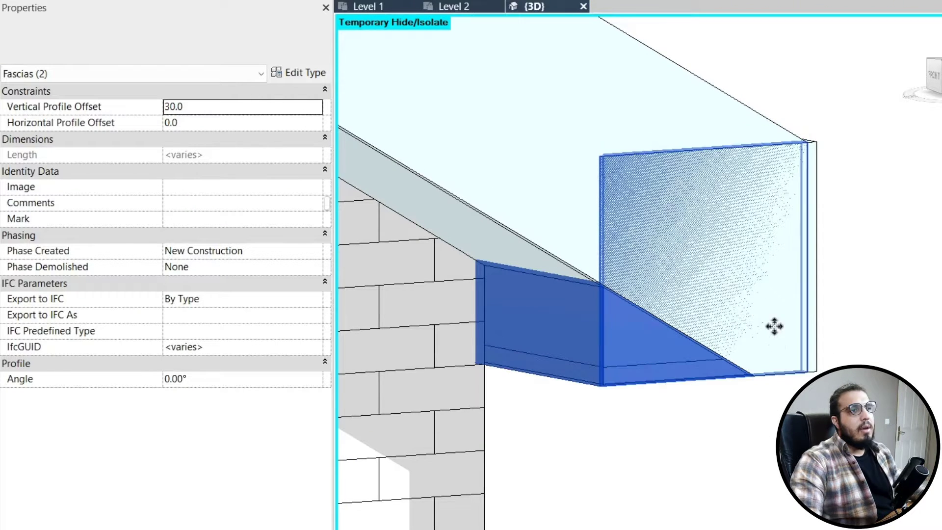
click(751, 461)
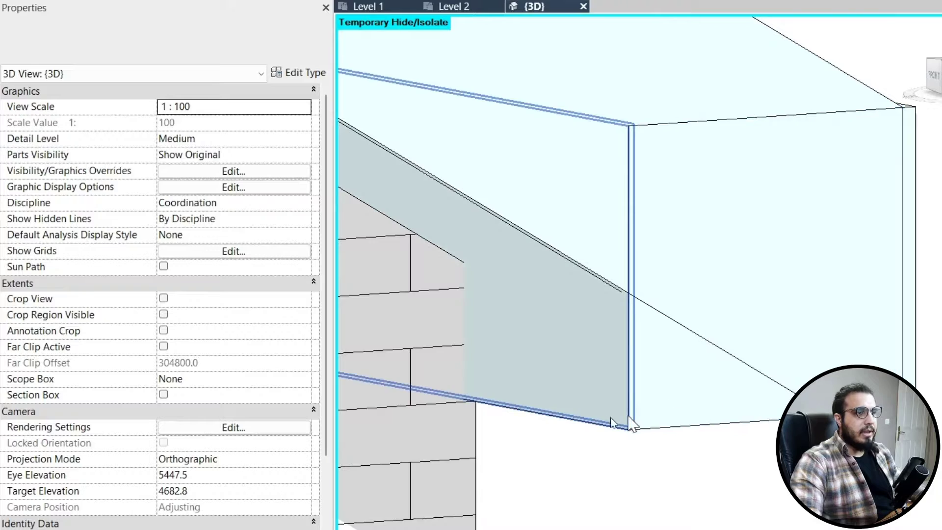
Change the long wall-side fascia above the flat eave soffit to the type Fascia 2
click(560, 385)
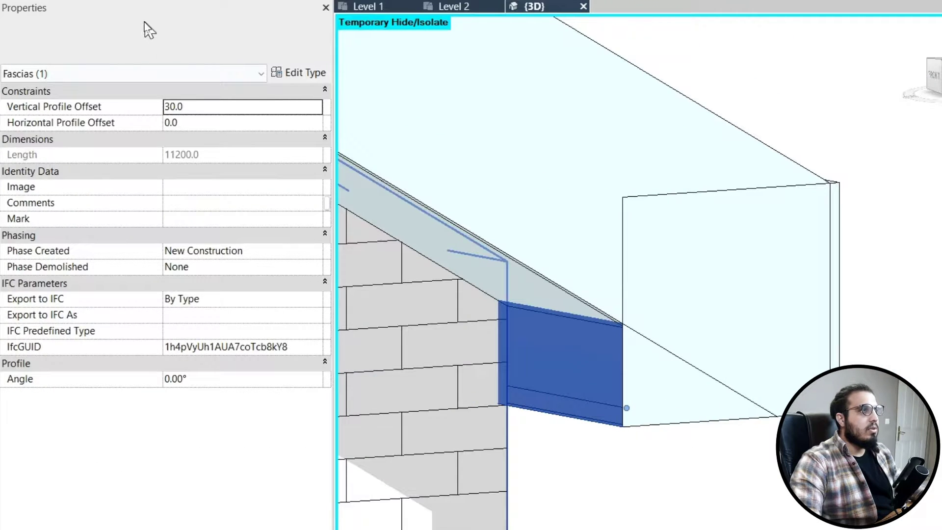
click(157, 45)
click(176, 54)
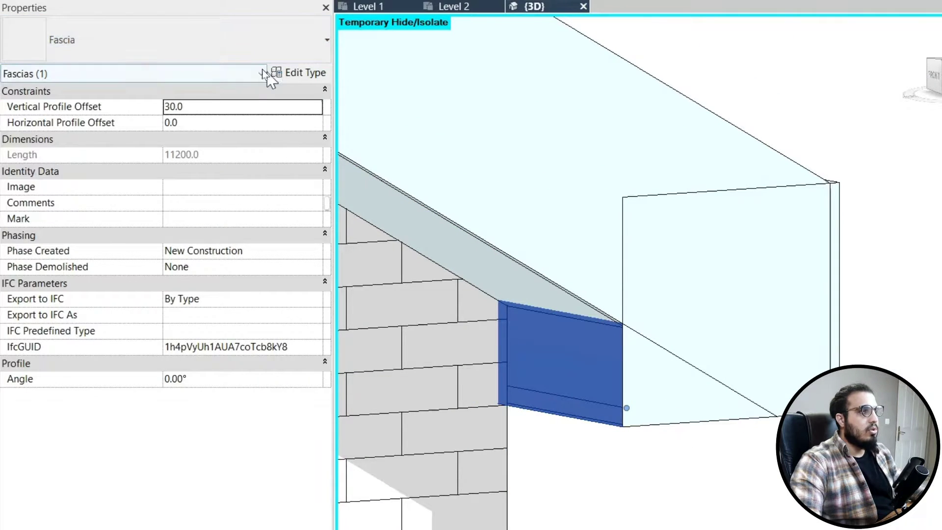
click(122, 40)
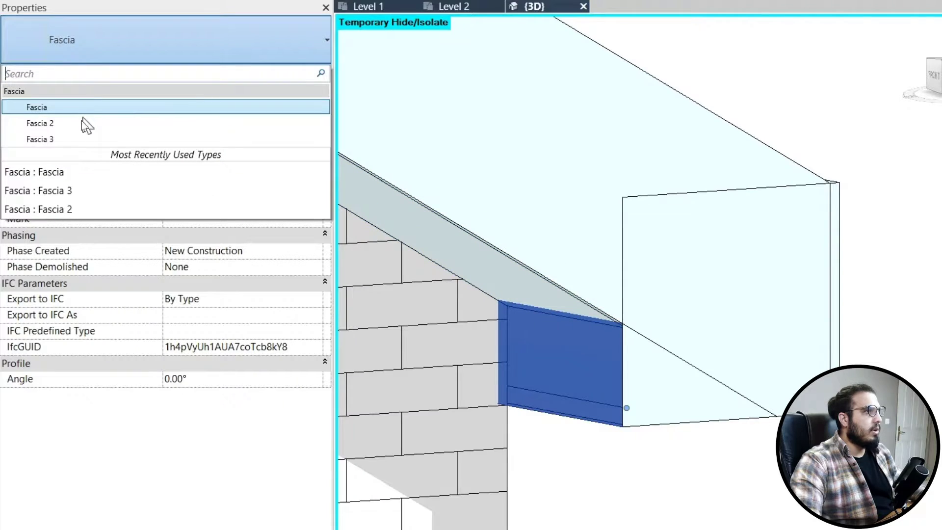
click(85, 140)
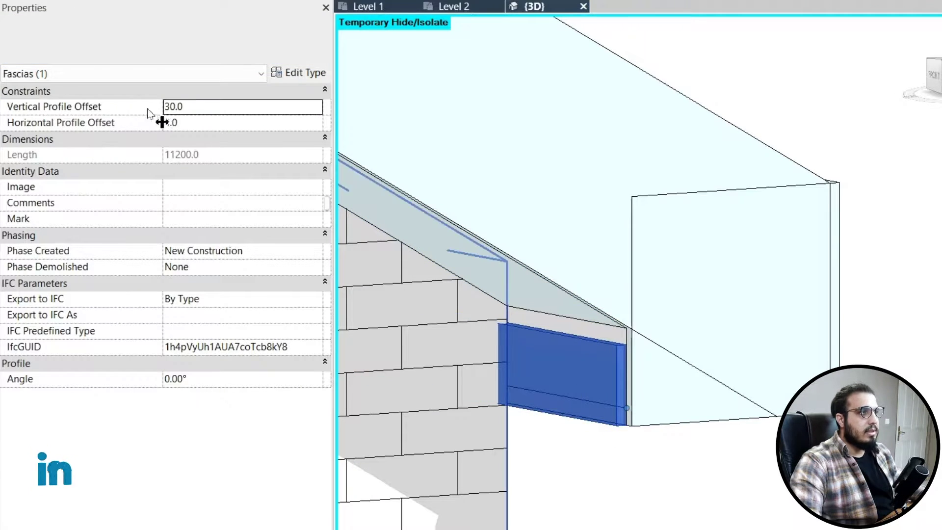
click(98, 38)
click(87, 131)
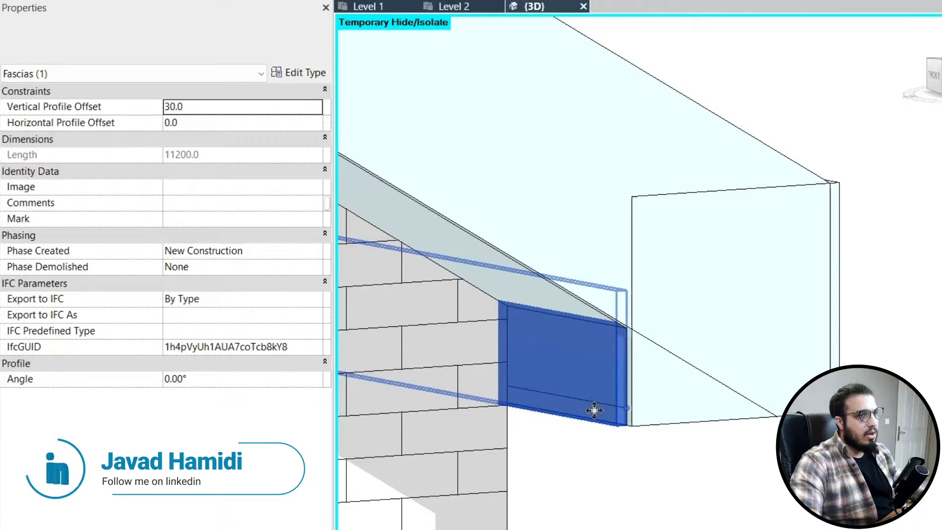
key(Escape)
Switch the 400 mm short-end fascia at the door-side gable corner to the Fascia 2 type
click(715, 311)
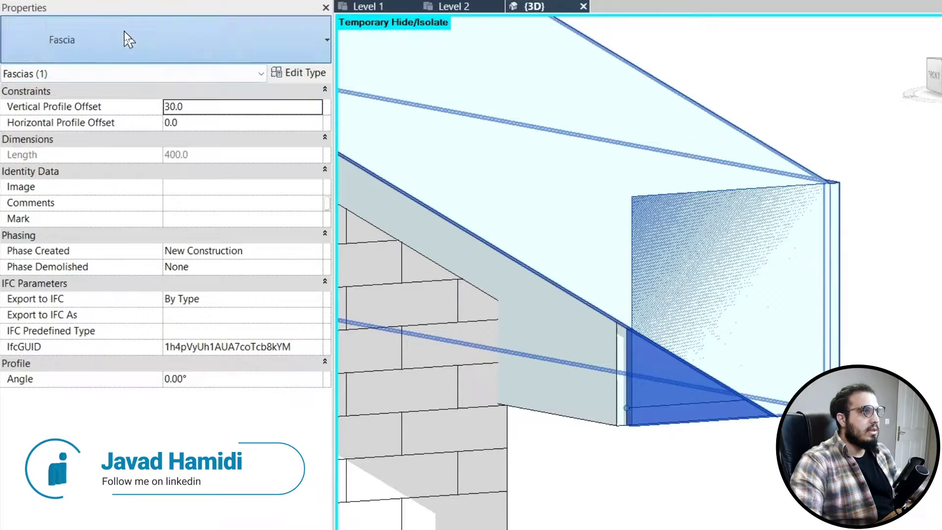
click(129, 39)
click(86, 127)
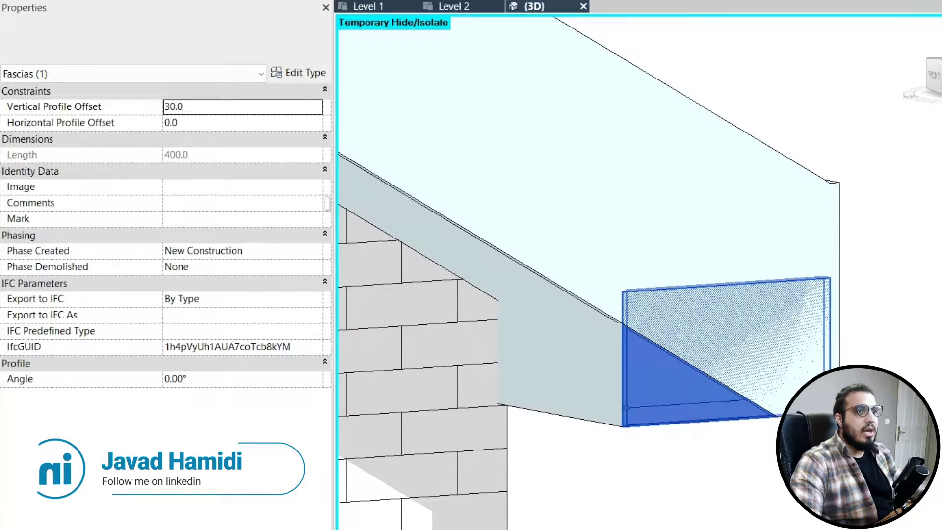
scroll(802, 399, down, 2)
click(754, 57)
Join the short-end fascia's geometry with the roof fascia at the door-side gable's eave corner
shift+middle_drag(790, 480, 767, 345)
scroll(767, 345, down, 3)
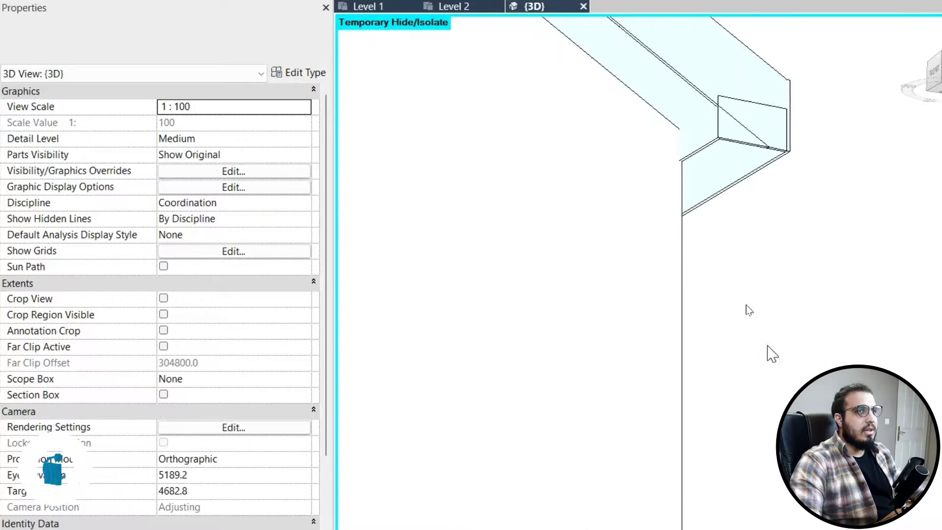
middle_drag(746, 304, 662, 436)
shift+middle_drag(660, 385, 685, 404)
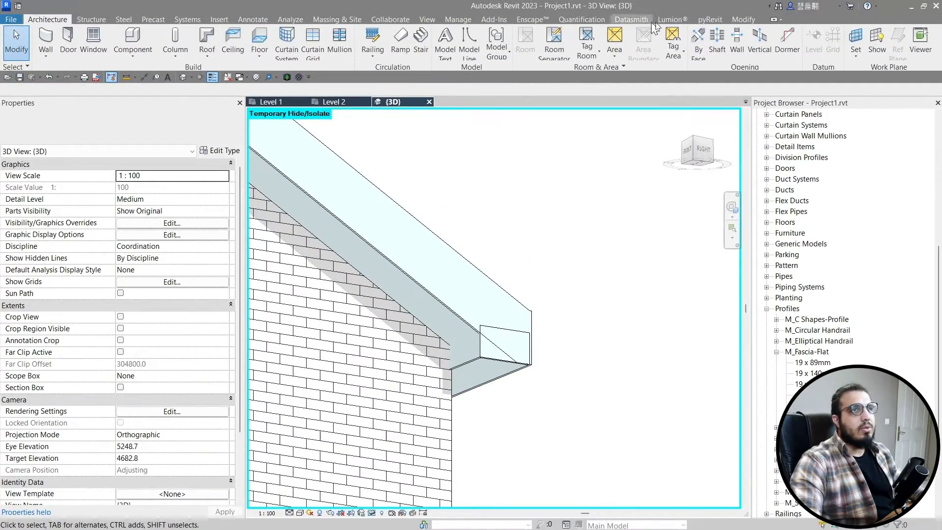
click(742, 20)
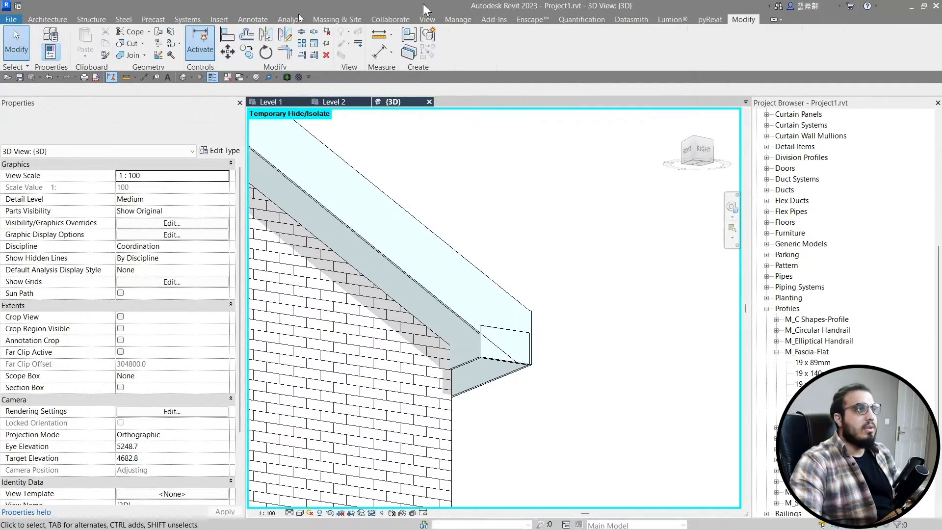
click(132, 55)
scroll(484, 394, up, 5)
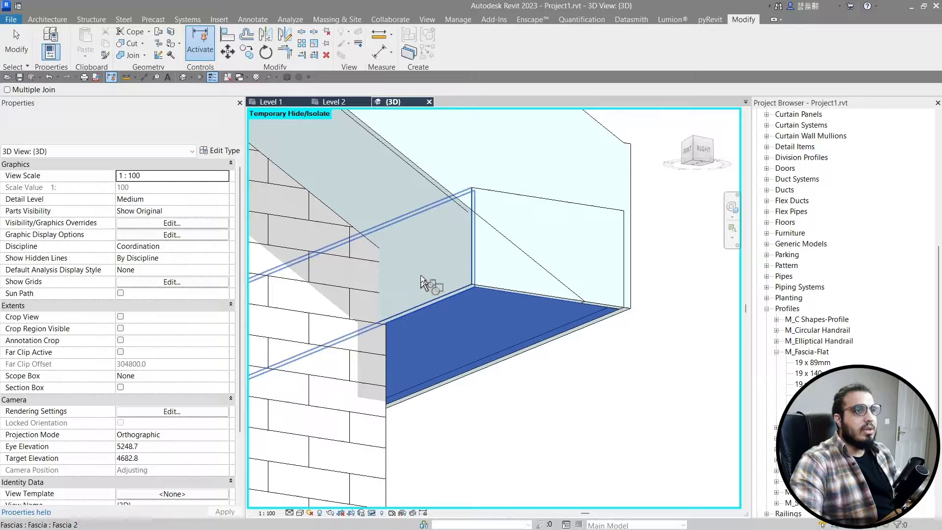
click(510, 272)
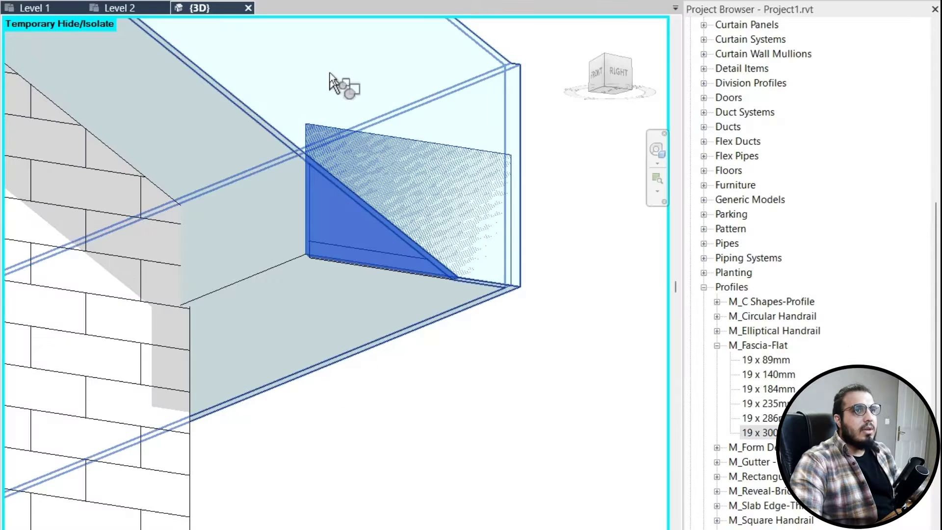
click(489, 150)
click(306, 211)
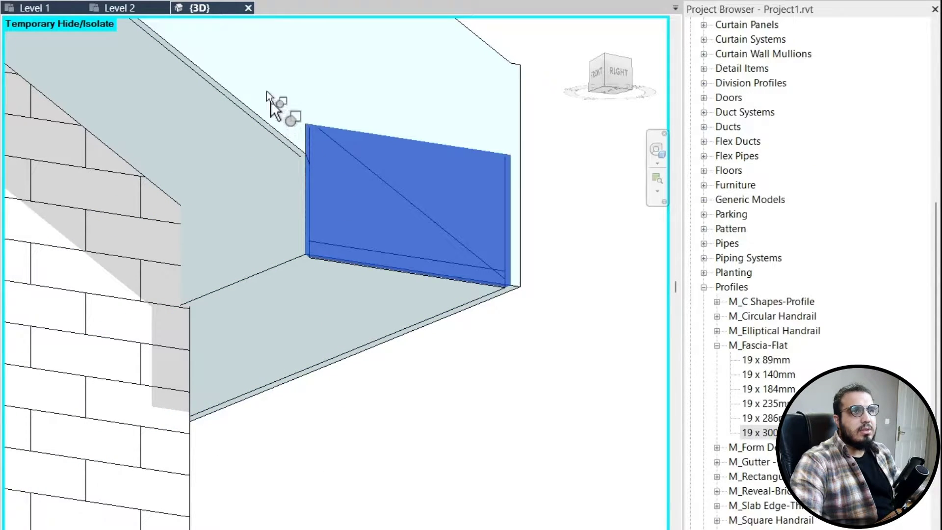
click(234, 213)
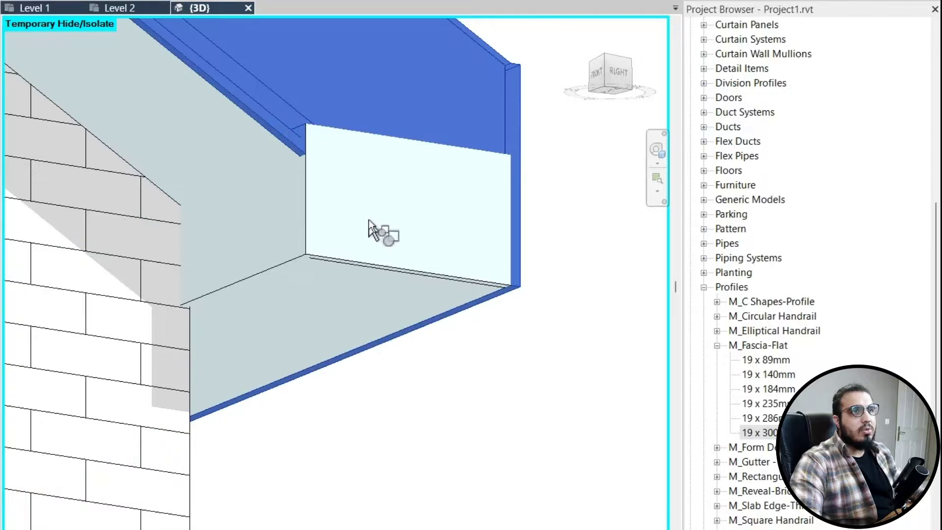
Join the short-end fascia with the sloped soffit, and the roof fascia with the long wall-side fascia
scroll(391, 300, down, 1)
shift+middle_drag(392, 301, 385, 333)
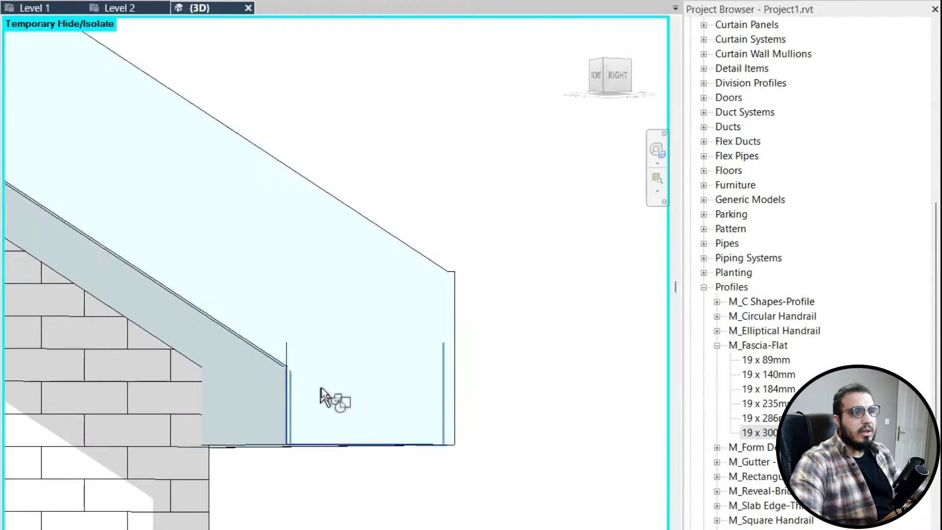
scroll(322, 387, up, 3)
click(289, 381)
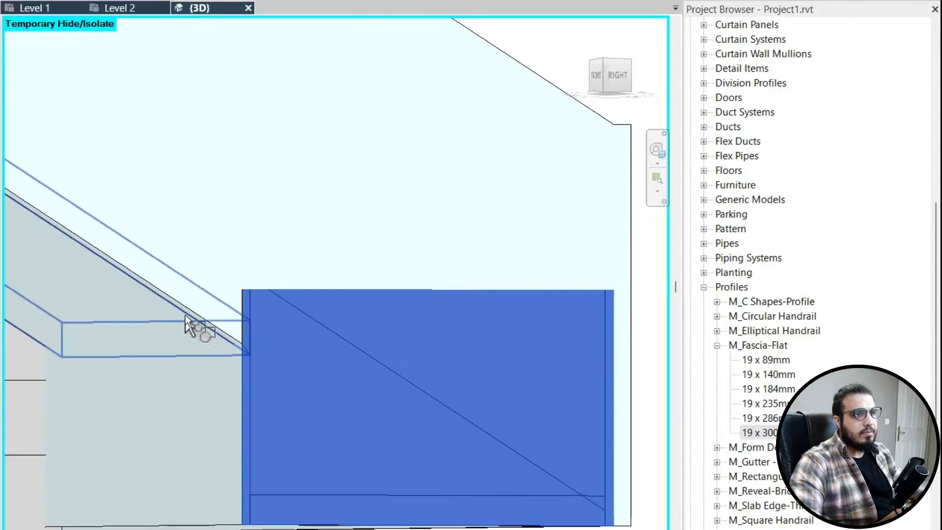
click(137, 281)
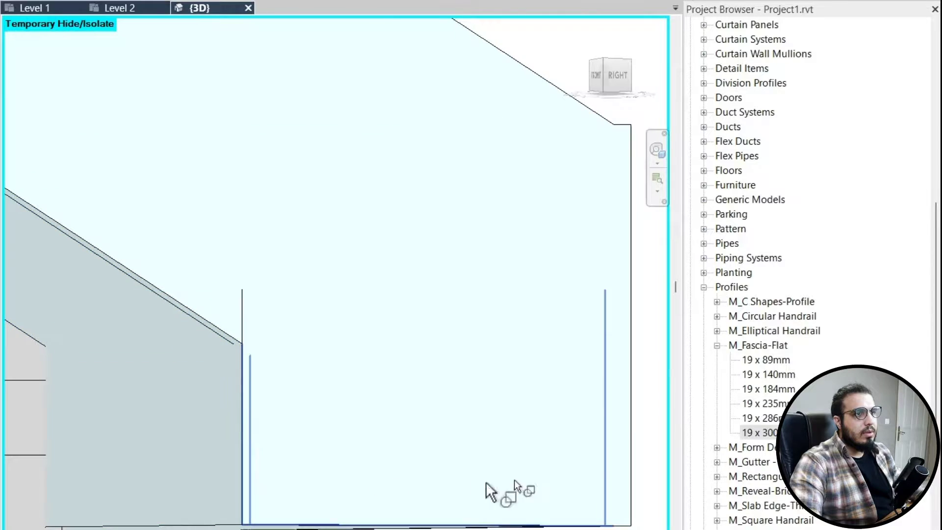
scroll(510, 470, down, 2)
click(496, 322)
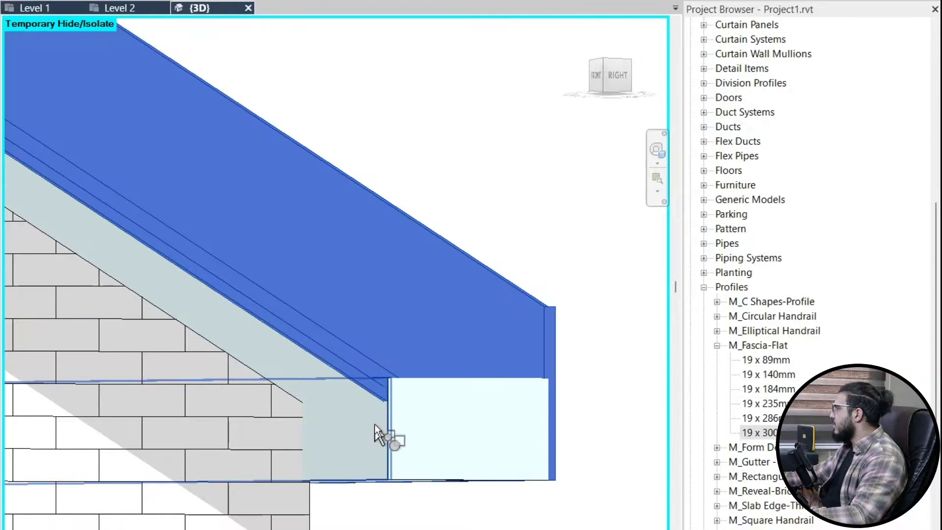
click(375, 423)
Join the flat eave soffit with the gable-end fascia and with the long wall-side fascia
shift+middle_drag(375, 424, 432, 454)
scroll(431, 454, up, 2)
click(368, 313)
click(388, 164)
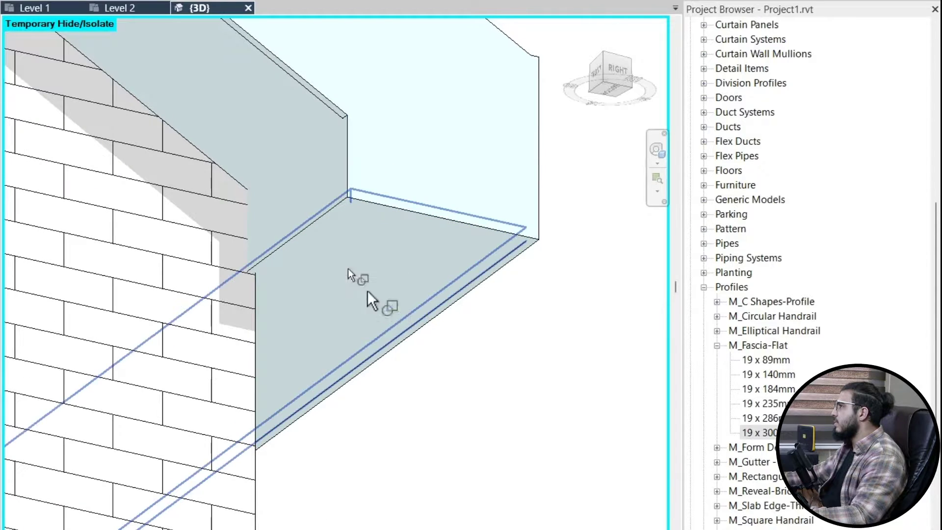
click(348, 268)
click(318, 197)
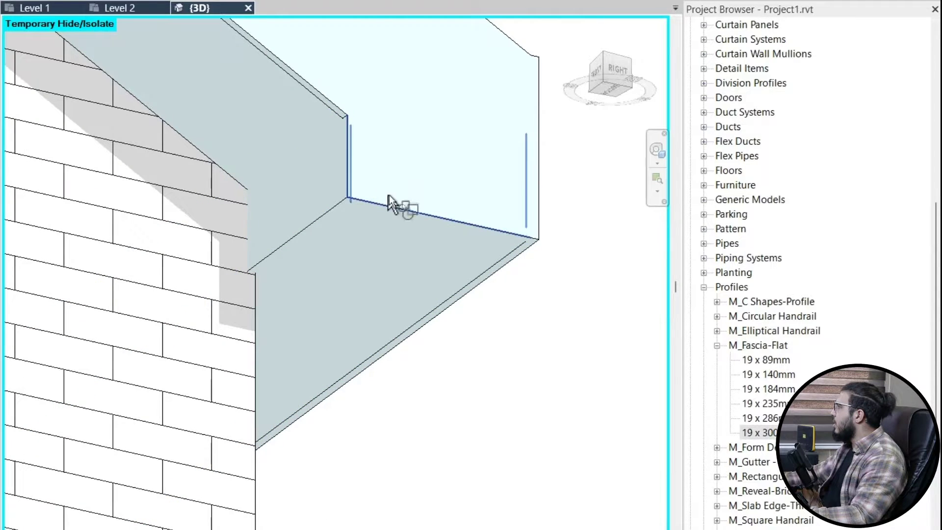
shift+middle_drag(390, 195, 318, 141)
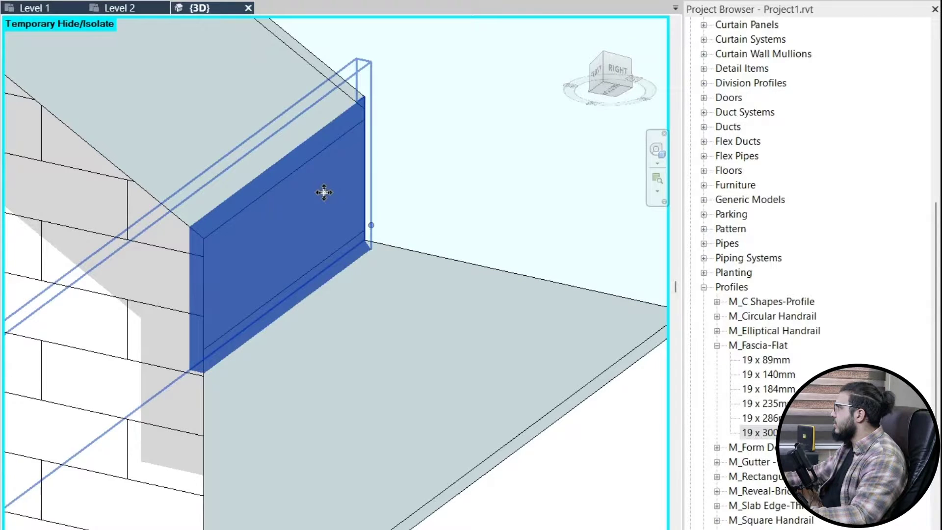
Place a roof gutter along the upper outer edge of the eave fascia on the building's back long side
shift+middle_drag(313, 235, 345, 506)
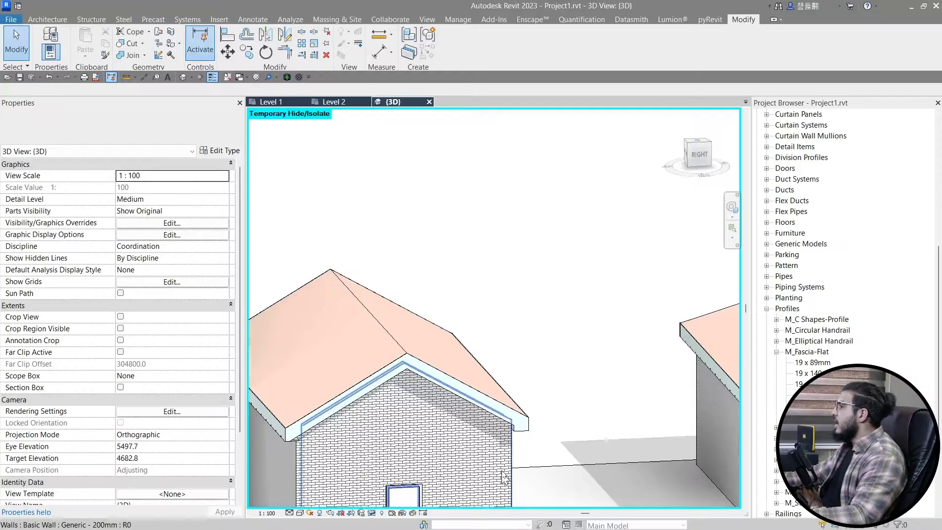
shift+middle_drag(504, 477, 597, 422)
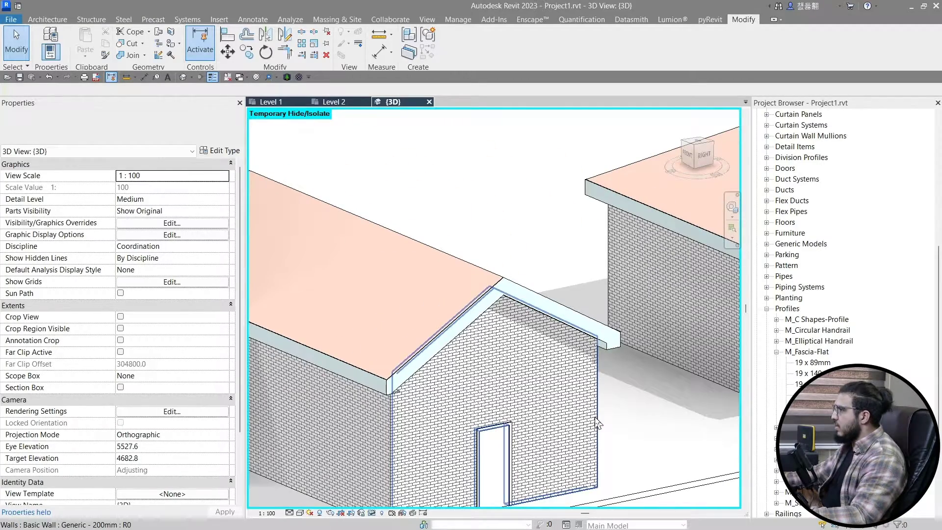
shift+middle_drag(633, 395, 189, 72)
click(210, 59)
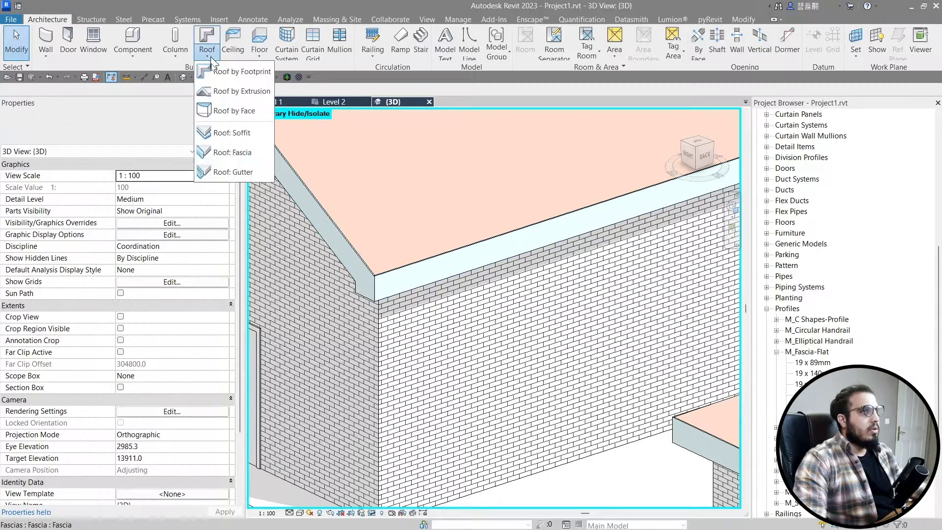
click(226, 172)
scroll(392, 334, up, 5)
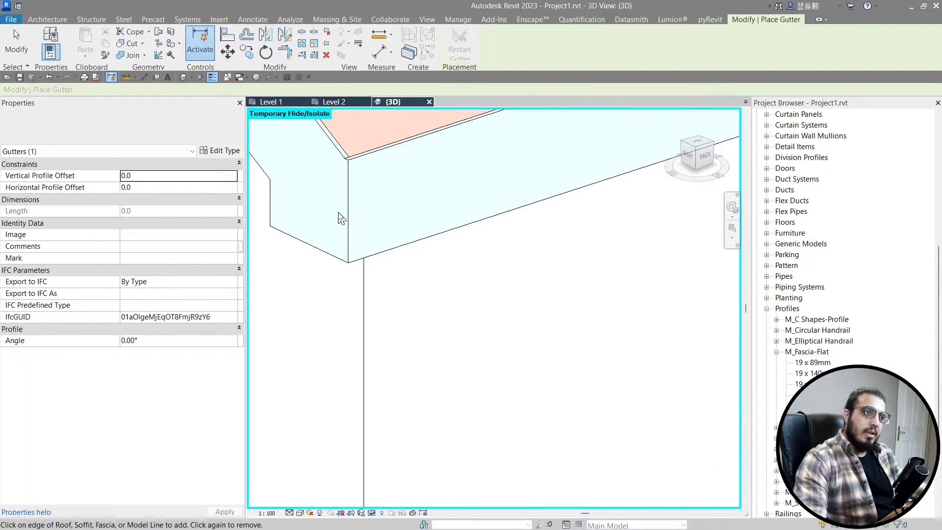
scroll(403, 311, up, 3)
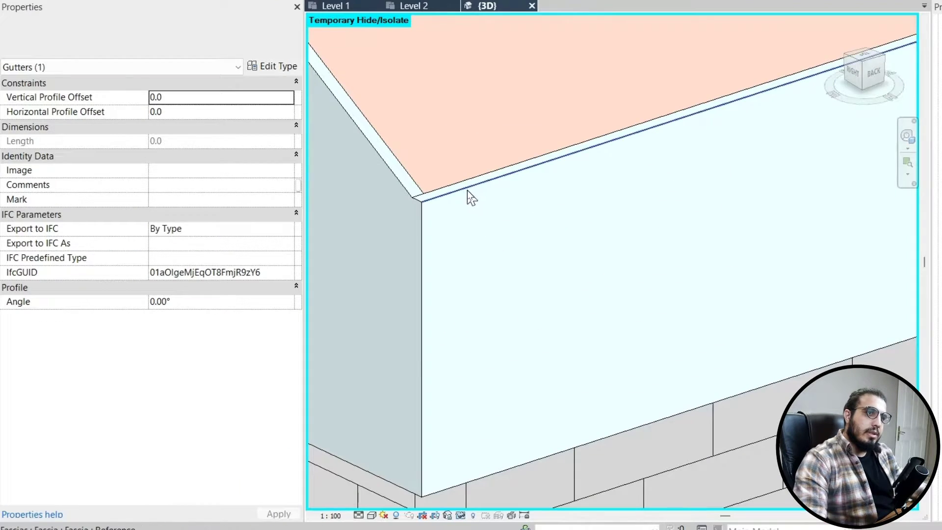
click(466, 189)
key(Escape)
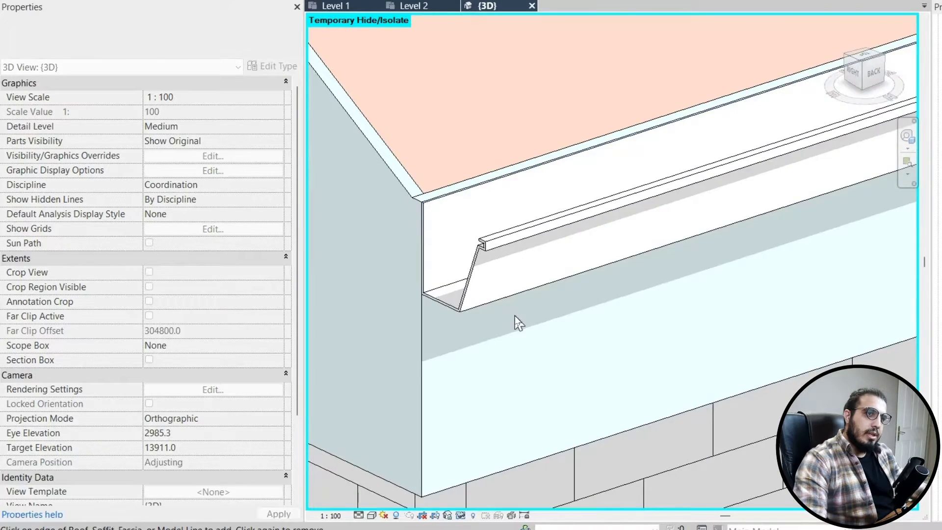
Set the gutter type's profile to M_Gutter - Bevel : 150 x150mm
scroll(515, 314, down, 6)
scroll(561, 313, up, 3)
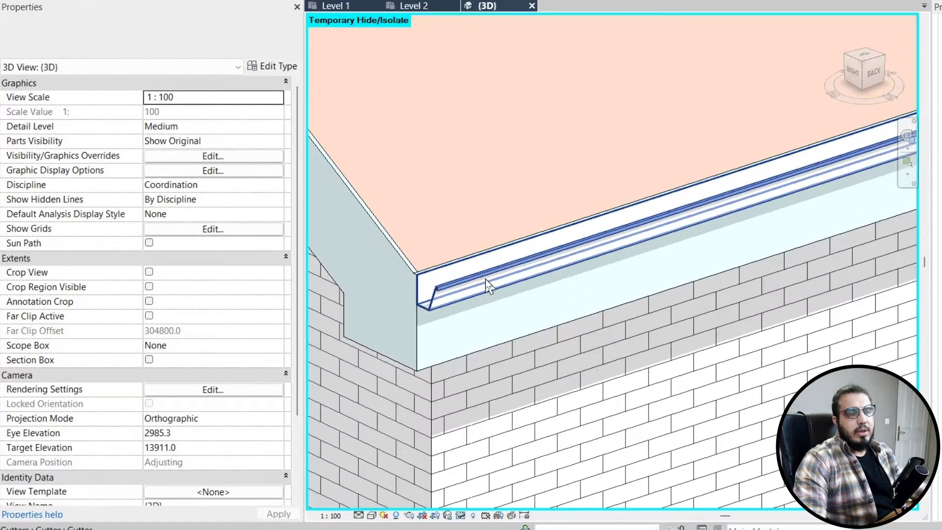
click(485, 279)
click(181, 31)
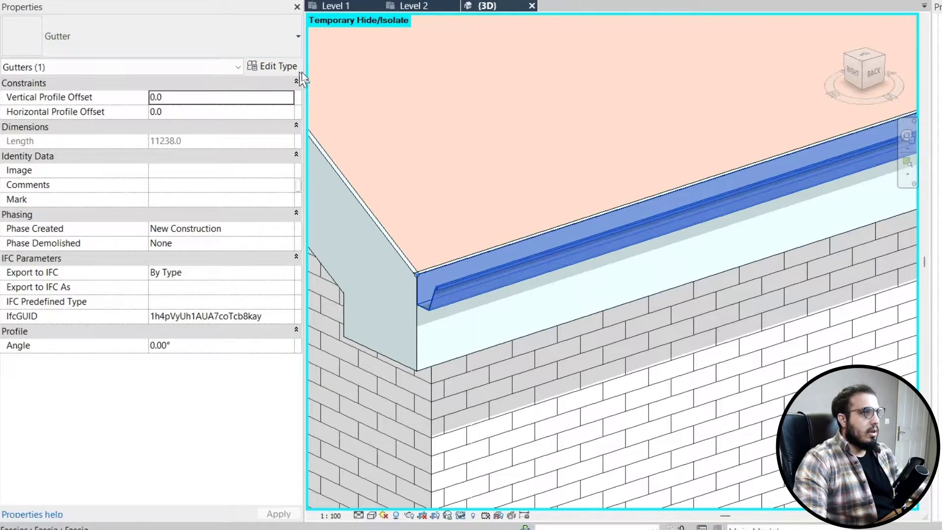
click(282, 68)
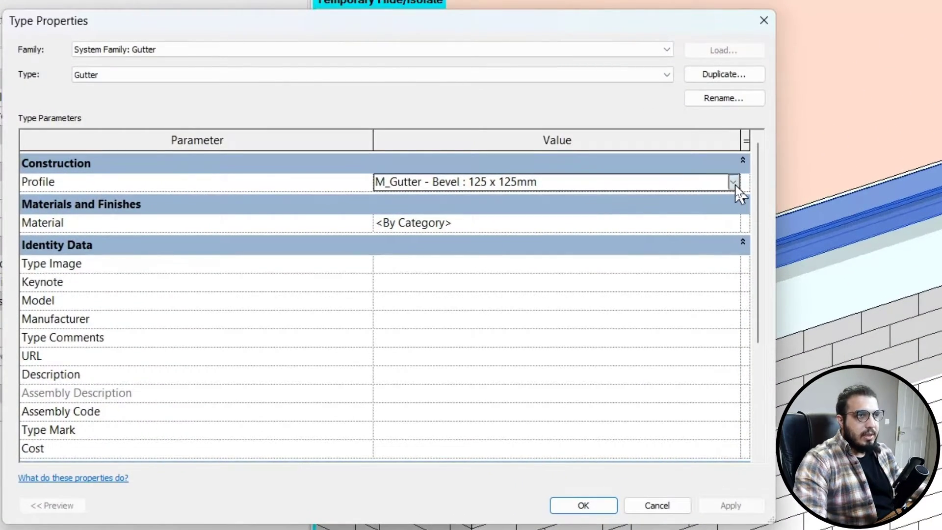
click(733, 183)
click(497, 251)
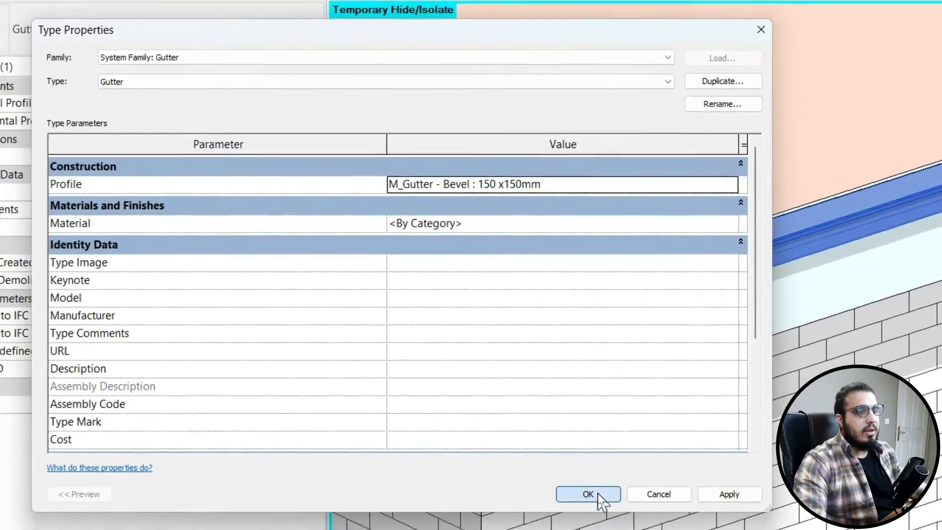
click(583, 506)
key(Escape)
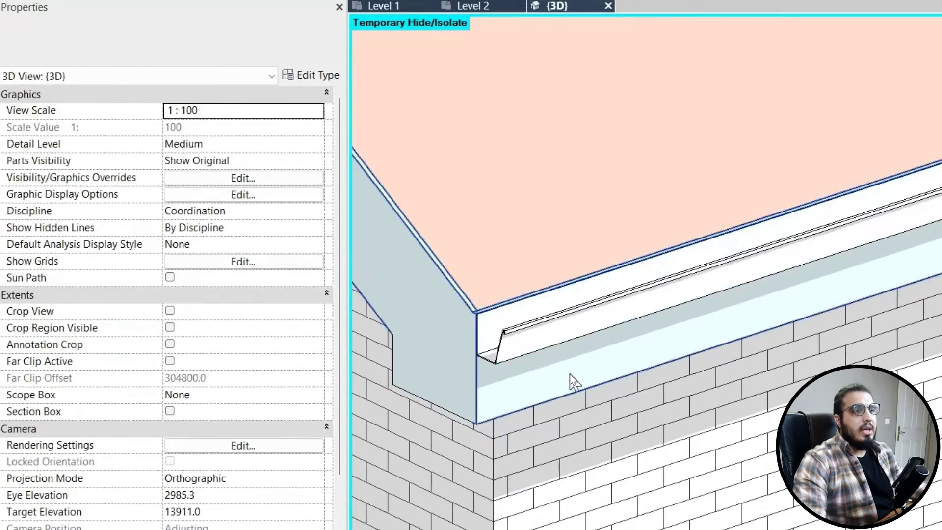
Assign the PVC material to the gutter type
scroll(580, 381, up, 3)
click(583, 365)
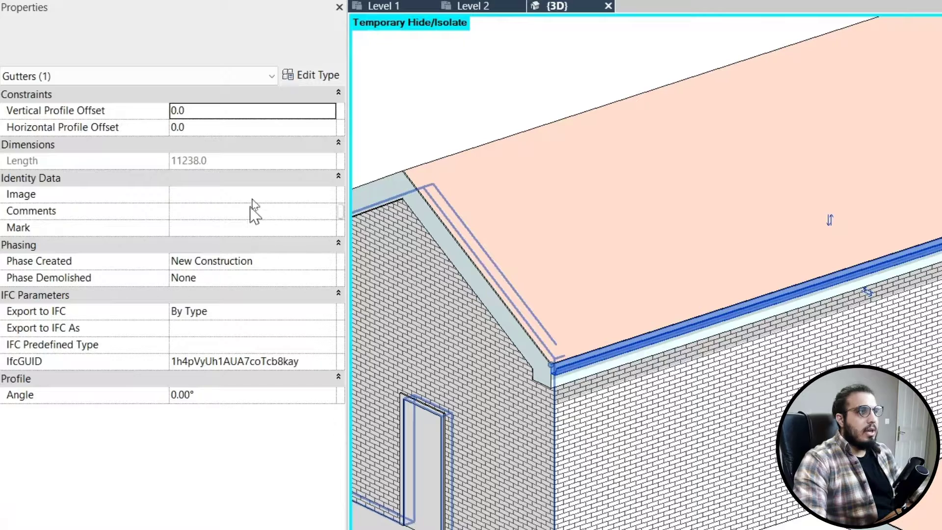
click(305, 75)
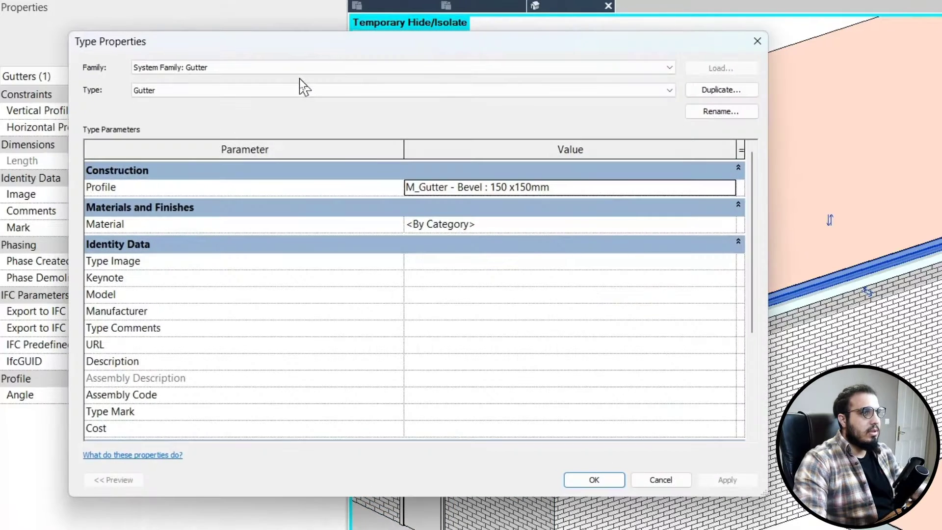
click(731, 223)
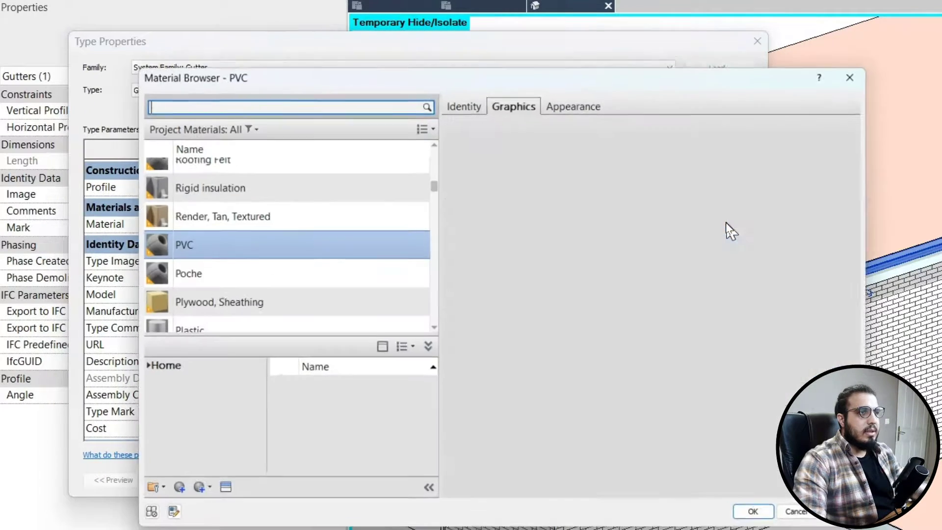
click(760, 517)
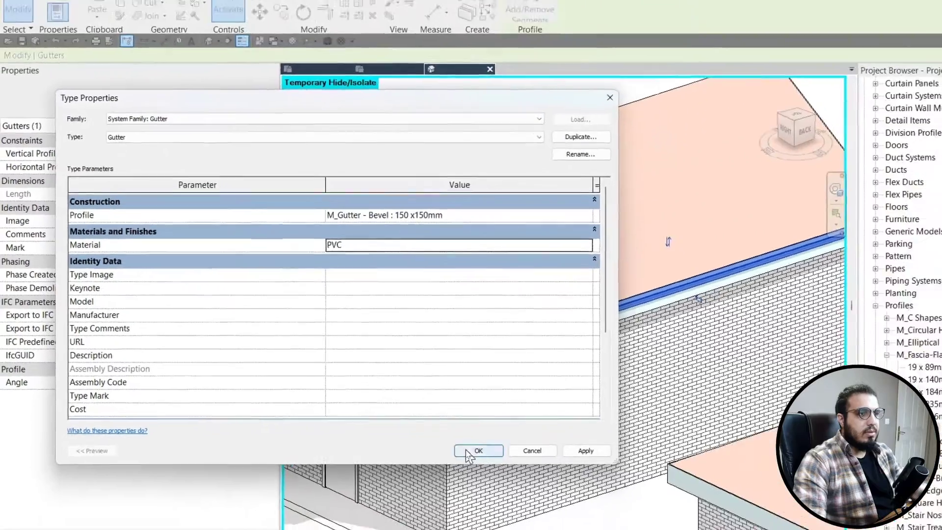
click(593, 479)
Create a similar gutter along the eave fascia on the gable building's front long side
scroll(436, 442, down, 3)
key(c)
key(s)
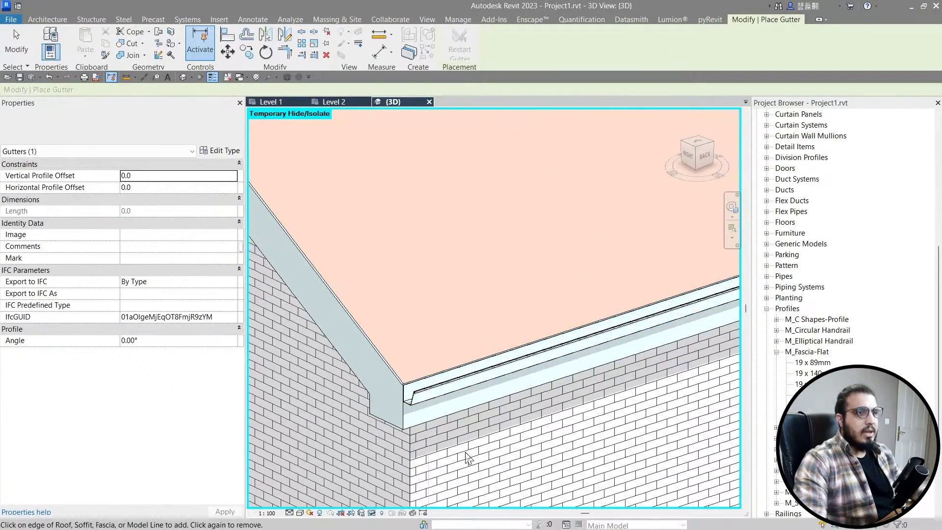
scroll(468, 463, down, 5)
shift+middle_drag(468, 463, 535, 407)
scroll(533, 401, up, 6)
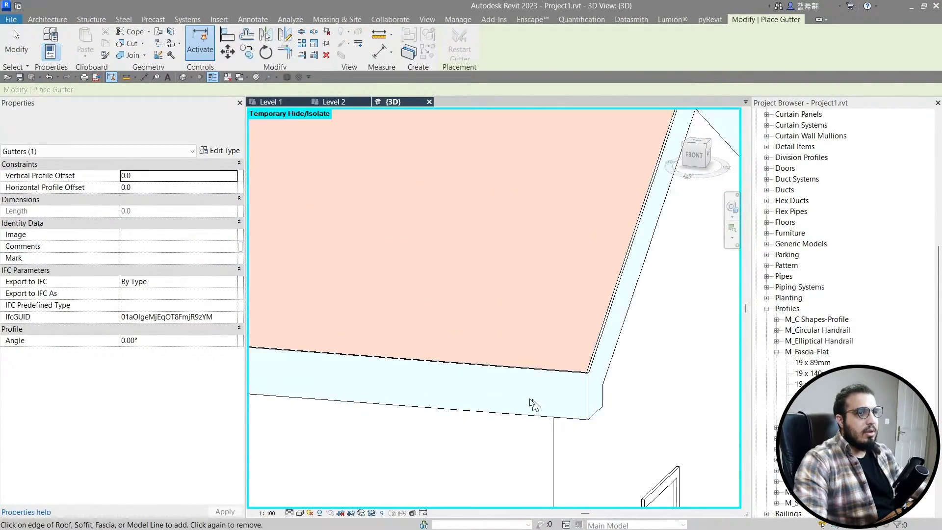
click(568, 334)
scroll(576, 428, down, 7)
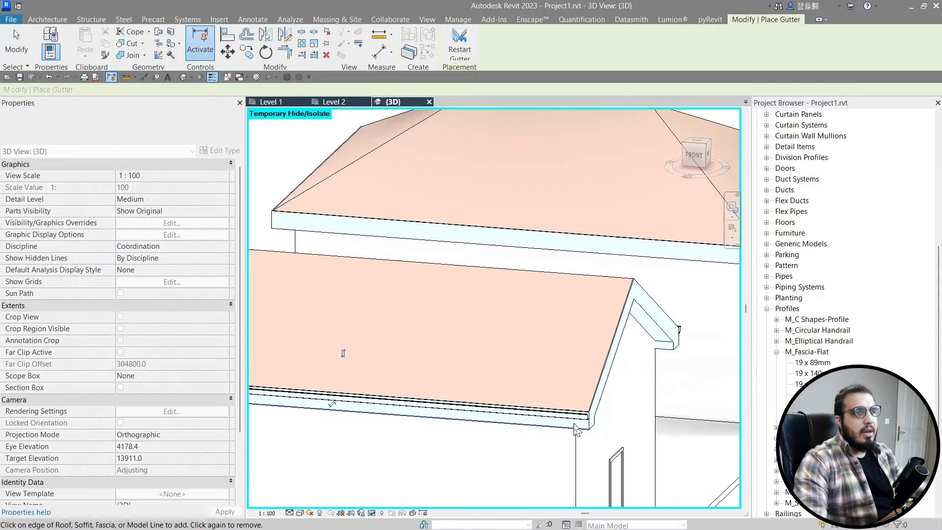
Place a matching gutter along the right-side eave fascia of the neighbouring hip roof
shift+middle_drag(580, 431, 549, 426)
scroll(549, 427, up, 10)
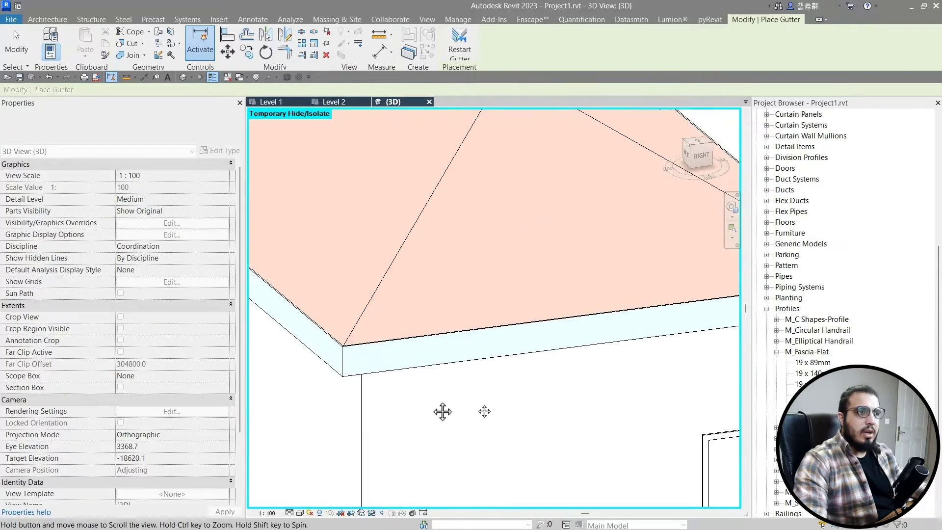
scroll(414, 353, up, 3)
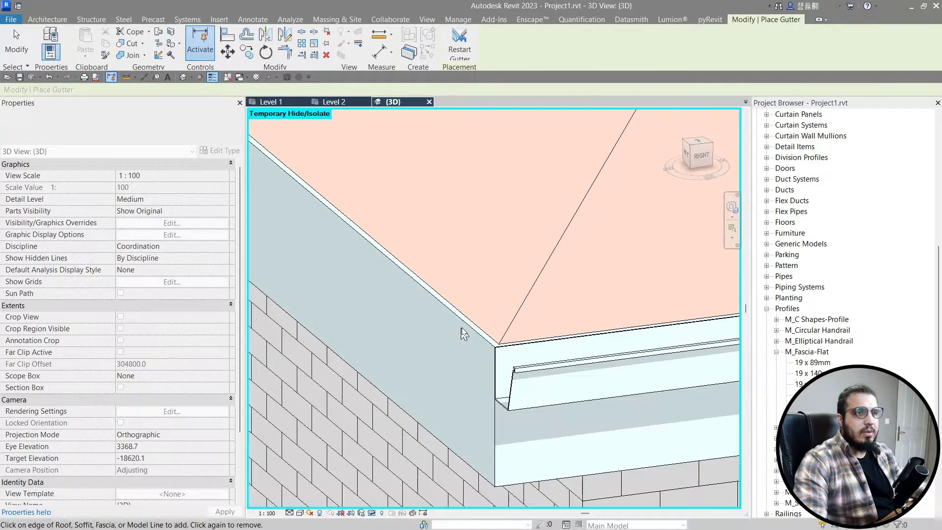
scroll(450, 418, down, 8)
shift+middle_drag(451, 420, 394, 332)
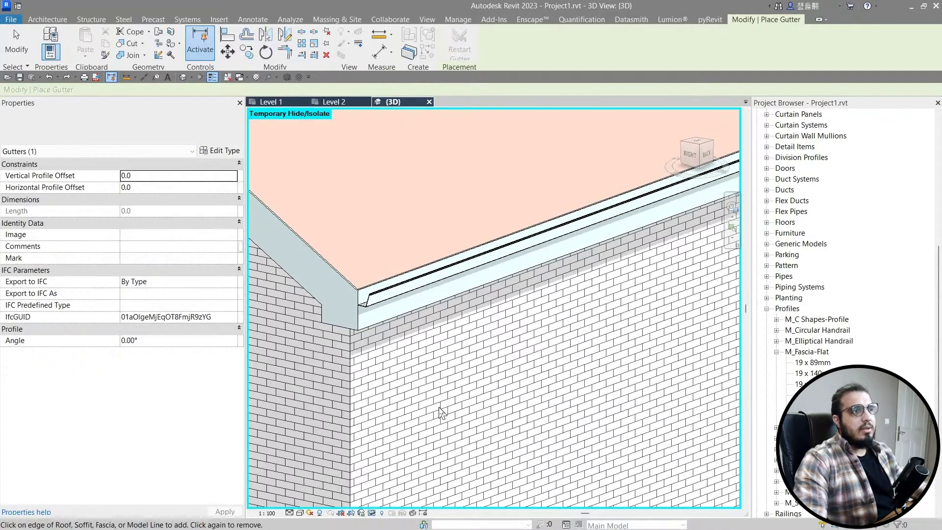
Place the PVC bevel gutter along the upper fascia edge on the gable roof's front long side and end gutter placement
scroll(439, 414, down, 8)
shift+middle_drag(443, 414, 579, 444)
scroll(391, 441, up, 3)
scroll(392, 446, up, 6)
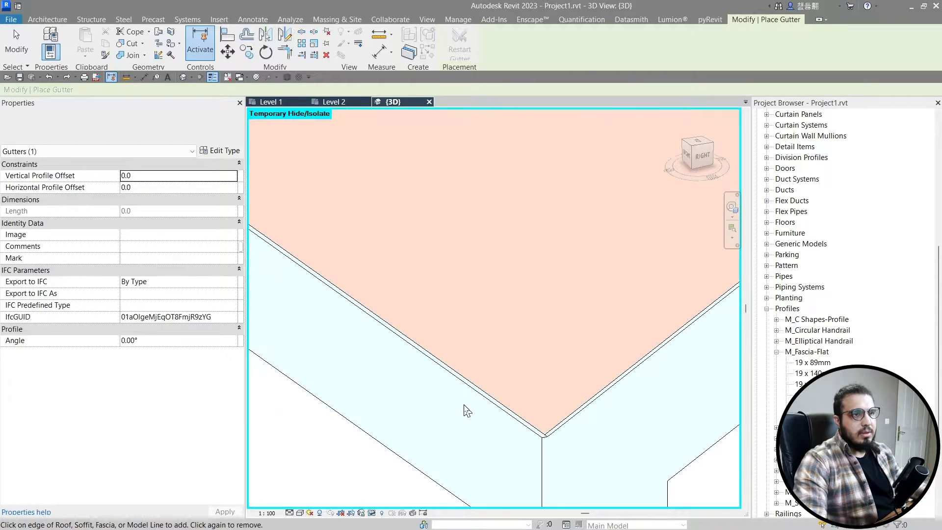
scroll(482, 367, down, 10)
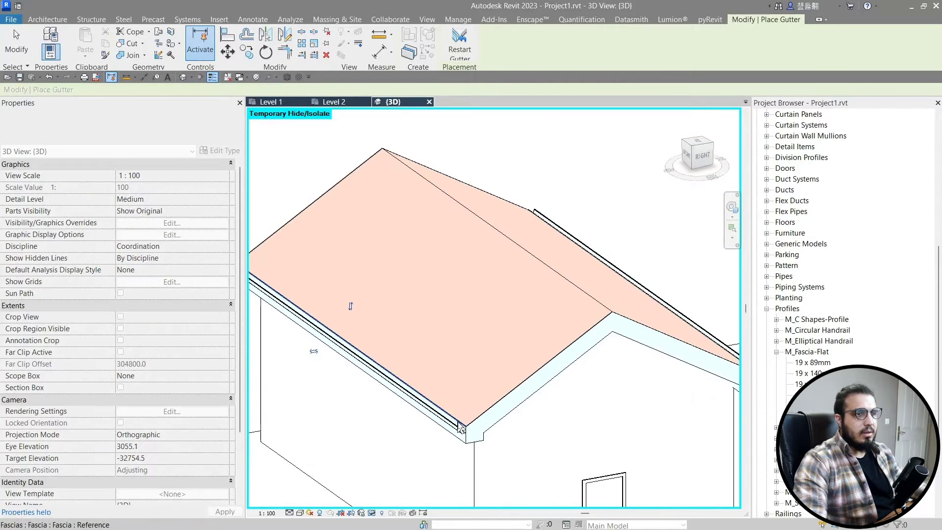
middle_drag(441, 422, 326, 494)
key(Escape)
key(Escape)
Examine how the gutters sit against the fascias at the gable roof's eave corners and along its long sides
scroll(385, 454, up, 5)
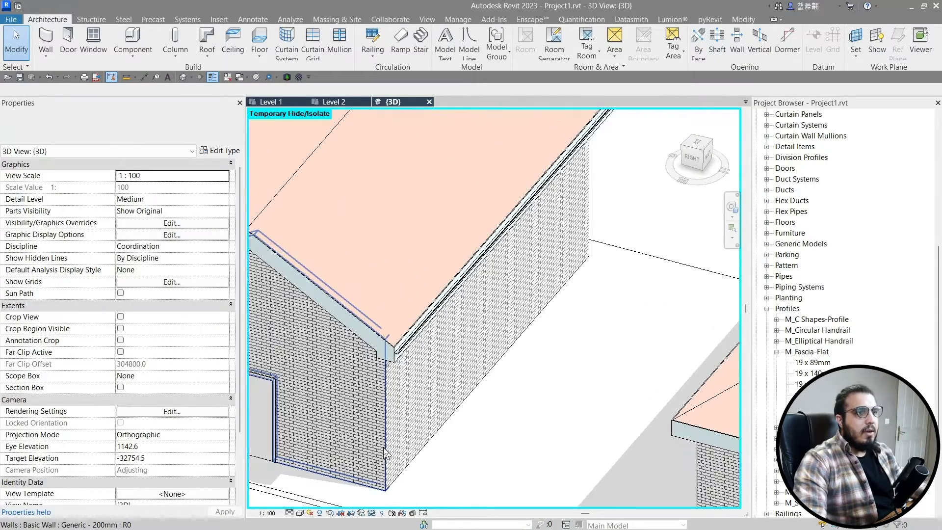
scroll(385, 453, down, 4)
shift+middle_drag(431, 378, 540, 425)
scroll(464, 304, up, 8)
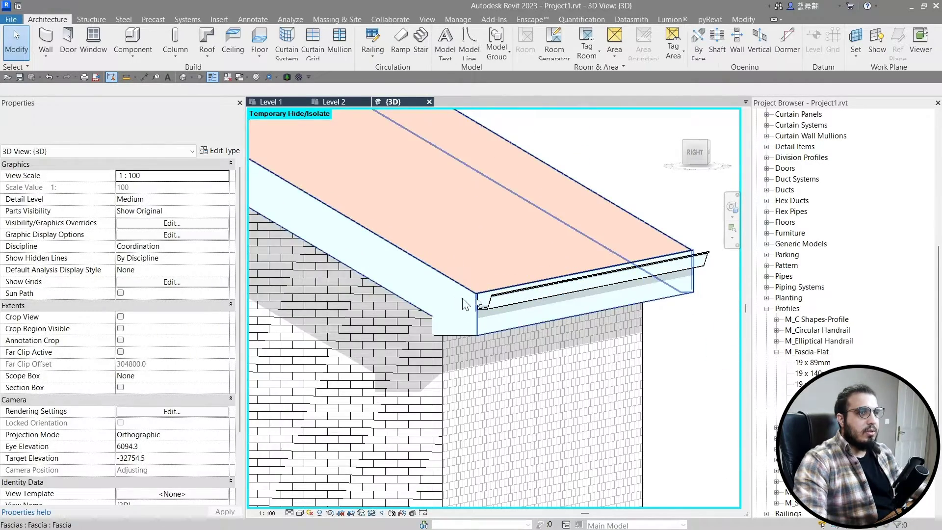
scroll(478, 298, up, 3)
scroll(530, 336, down, 3)
middle_drag(545, 357, 437, 362)
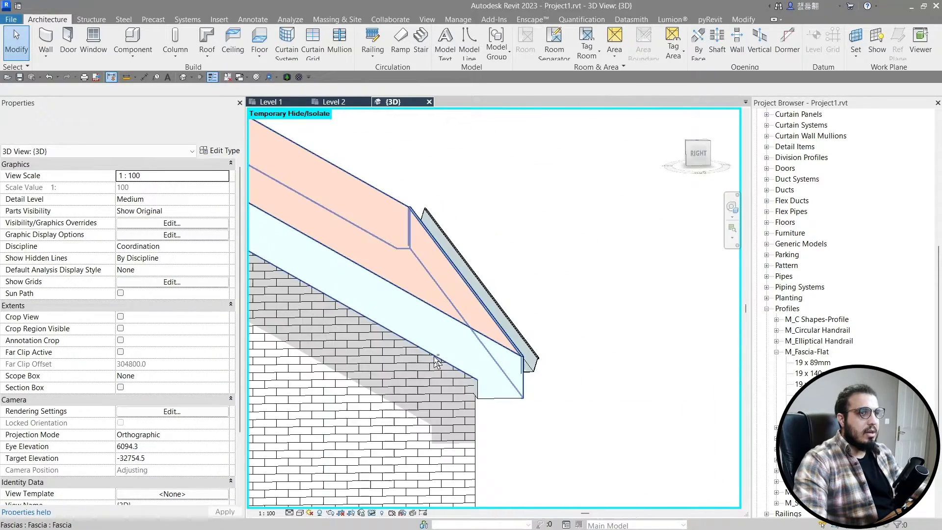
scroll(479, 386, down, 5)
shift+middle_drag(479, 386, 412, 402)
scroll(438, 380, up, 5)
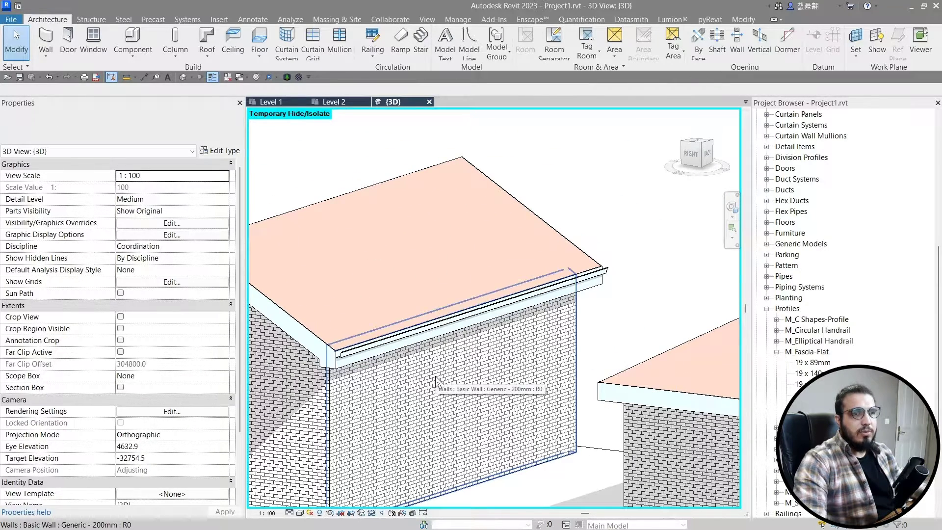
scroll(452, 380, down, 3)
shift+middle_drag(449, 410, 393, 417)
scroll(320, 406, up, 4)
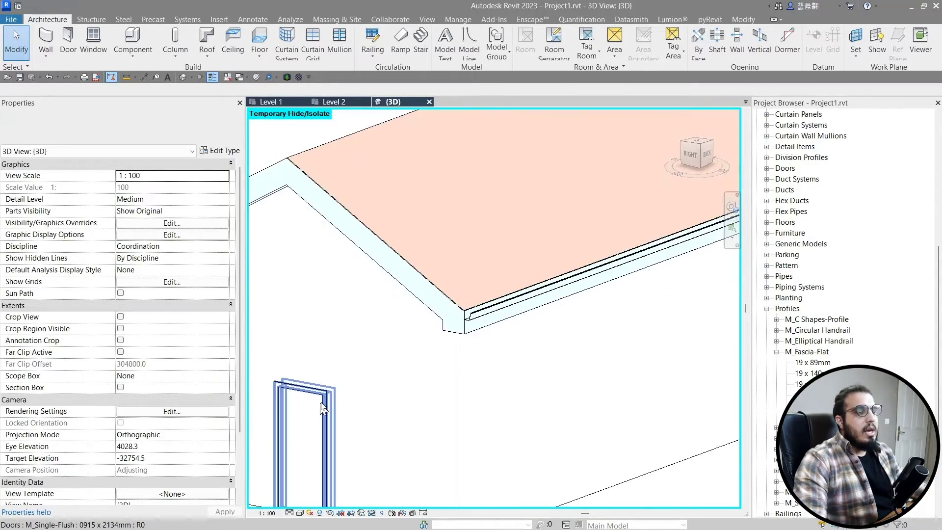
scroll(320, 409, down, 3)
shift+middle_drag(337, 433, 456, 439)
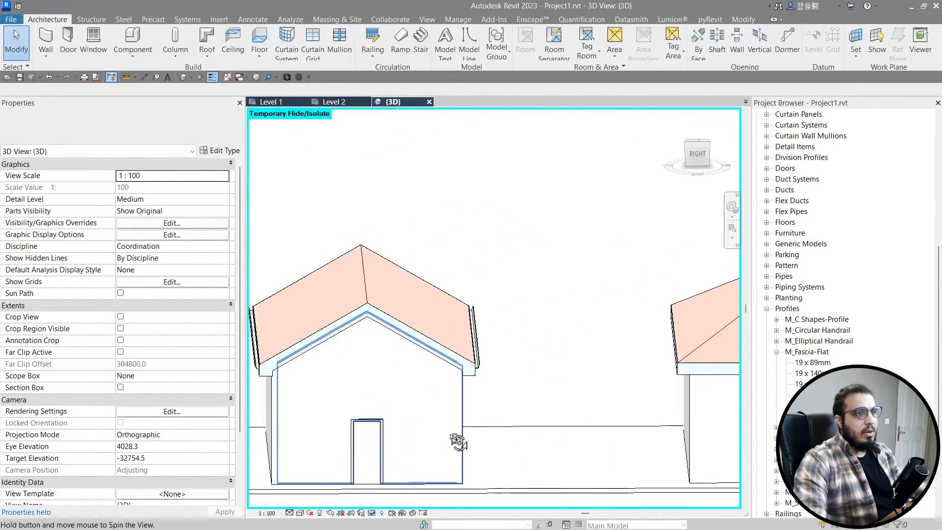
Review the gutter type's profile and material, and the type dimensions of the M_Gutter - Bevel 125 x 125mm profile
scroll(456, 439, up, 5)
click(496, 329)
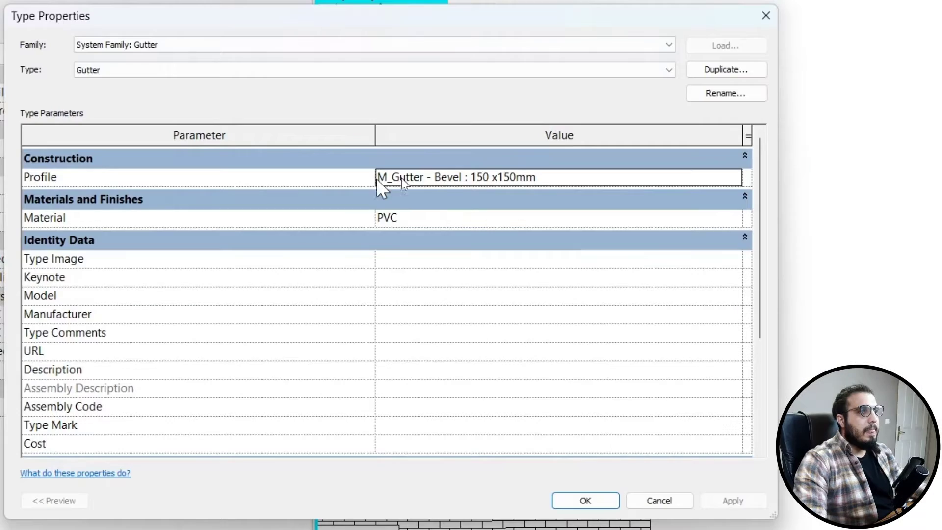
click(766, 14)
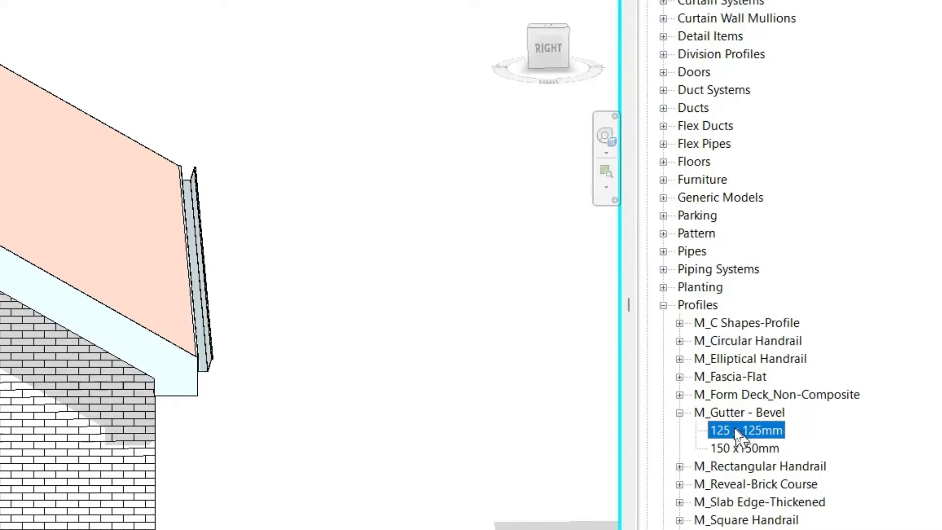
right_click(736, 434)
click(747, 324)
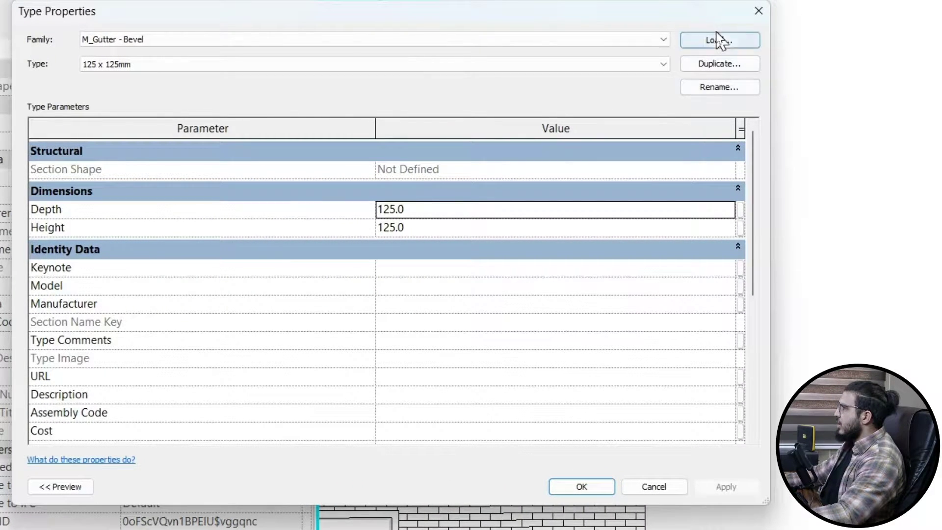
click(756, 13)
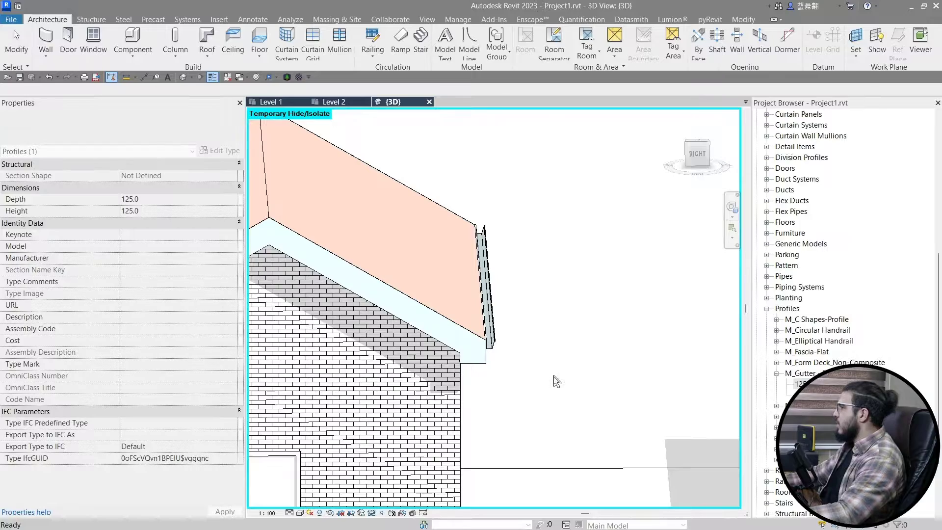
Examine the gutter's open end profile against the fascia at the gable roof's eave corner
scroll(557, 382, down, 5)
shift+middle_drag(529, 421, 463, 437)
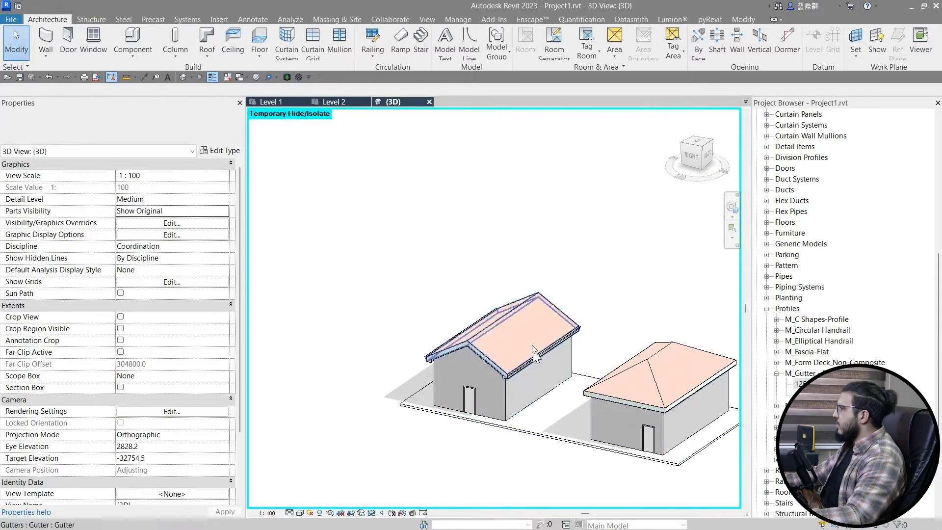
scroll(534, 355, up, 5)
shift+middle_drag(579, 448, 554, 366)
scroll(626, 379, down, 3)
shift+middle_drag(554, 366, 580, 404)
scroll(510, 343, up, 12)
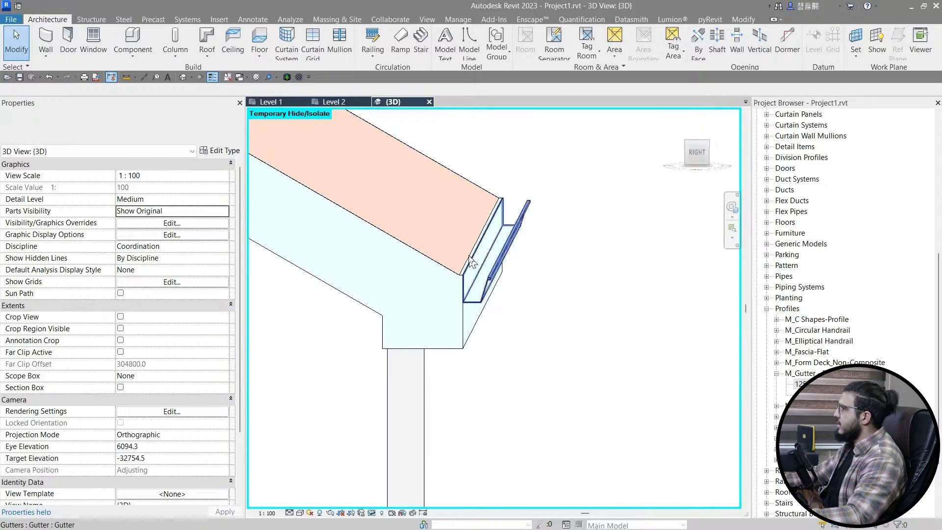
shift+middle_drag(489, 309, 565, 338)
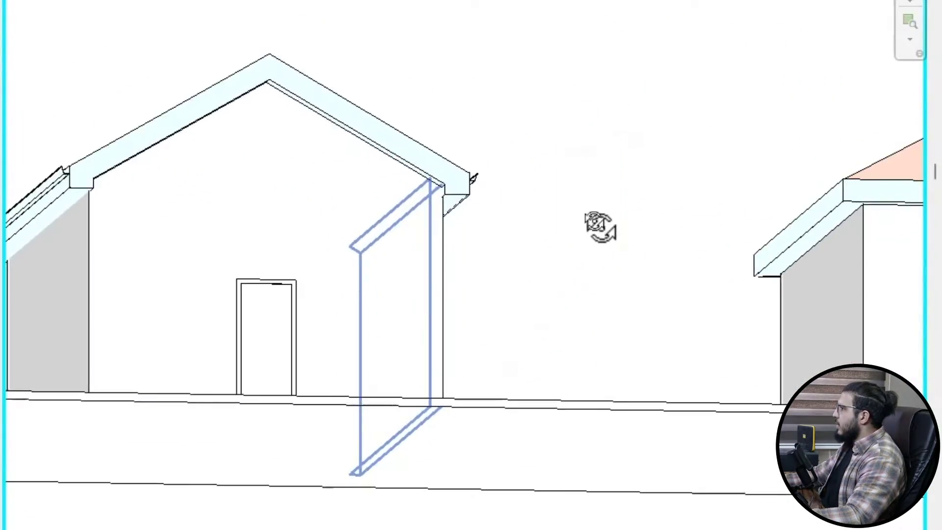
Examine the gutter's run along the long-side eave and select the M_Gutter - Bevel 125 x 125mm profile
shift+middle_drag(599, 226, 378, 273)
scroll(378, 273, up, 5)
scroll(515, 231, down, 8)
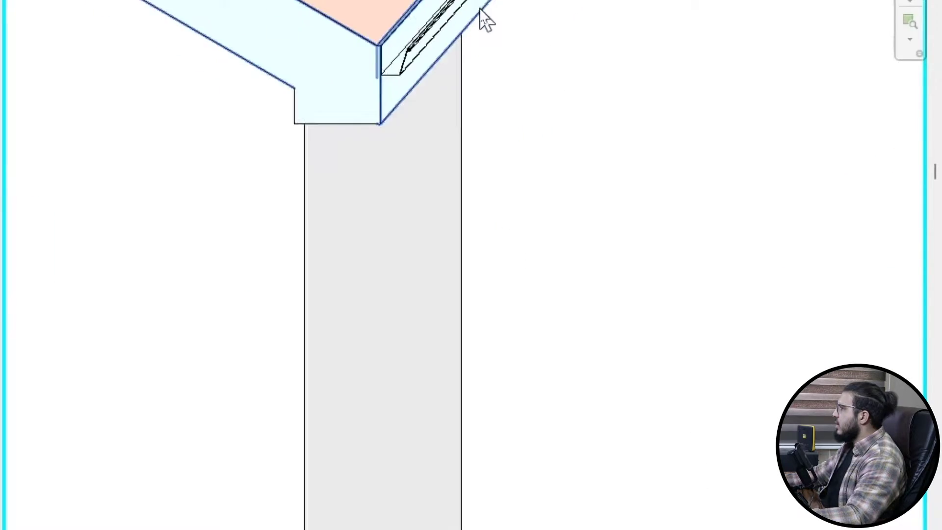
shift+middle_drag(553, 52, 408, 212)
scroll(384, 21, up, 5)
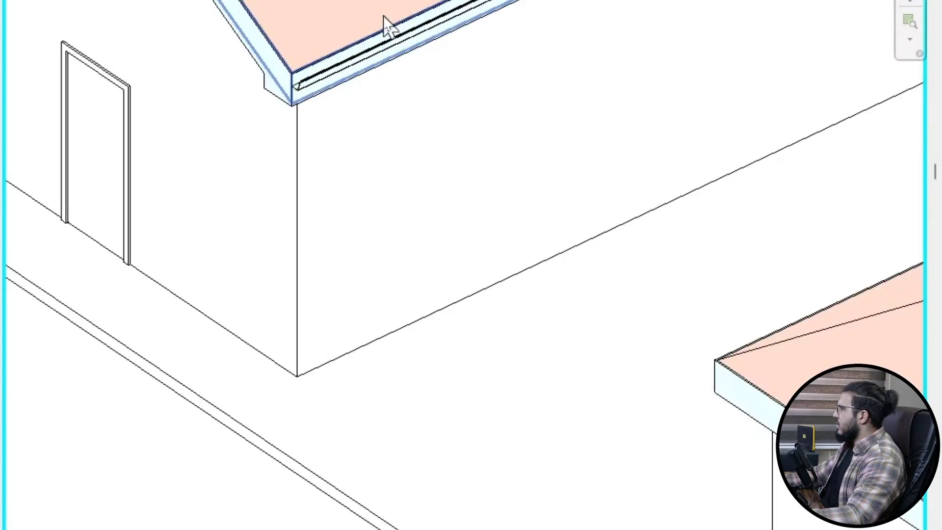
scroll(261, 129, down, 4)
scroll(294, 196, down, 6)
shift+middle_drag(341, 257, 443, 239)
scroll(329, 284, up, 5)
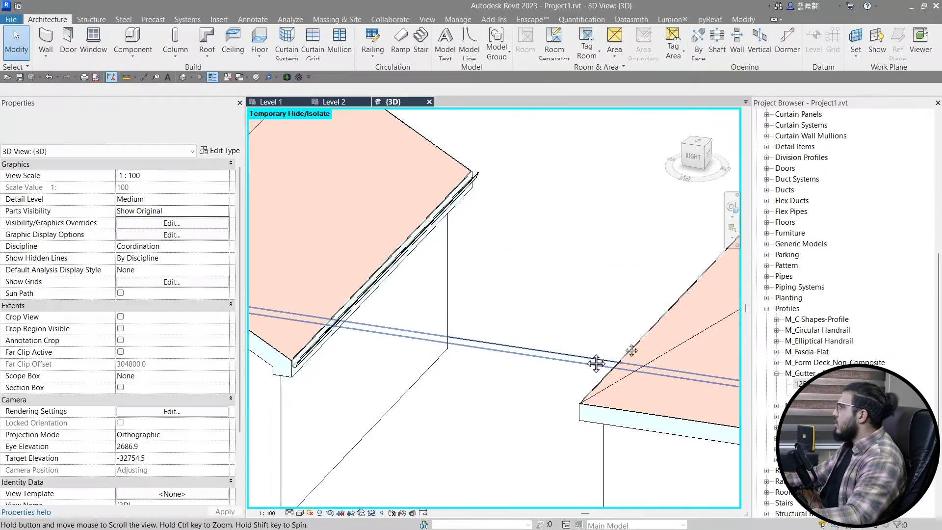
click(793, 381)
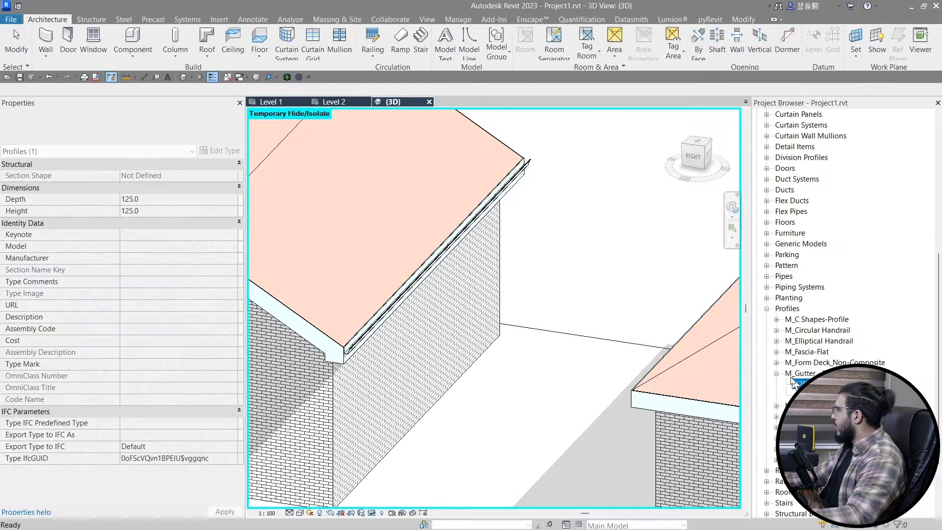
scroll(361, 351, up, 3)
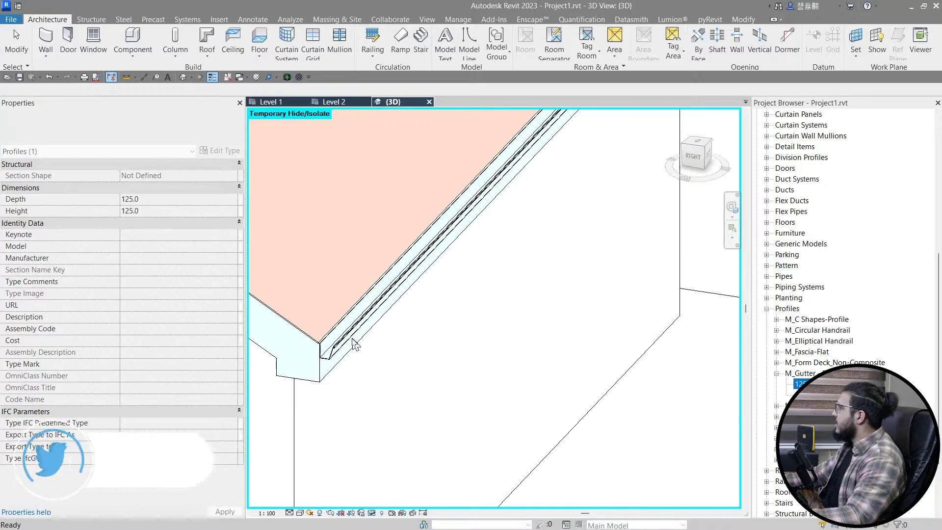
Check which profile and material the long-side gutter's type uses
click(346, 338)
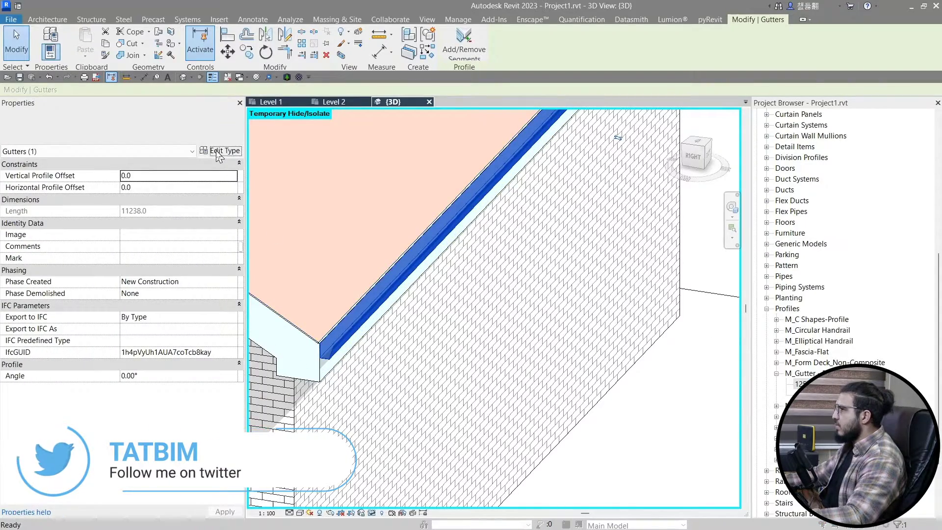
click(218, 151)
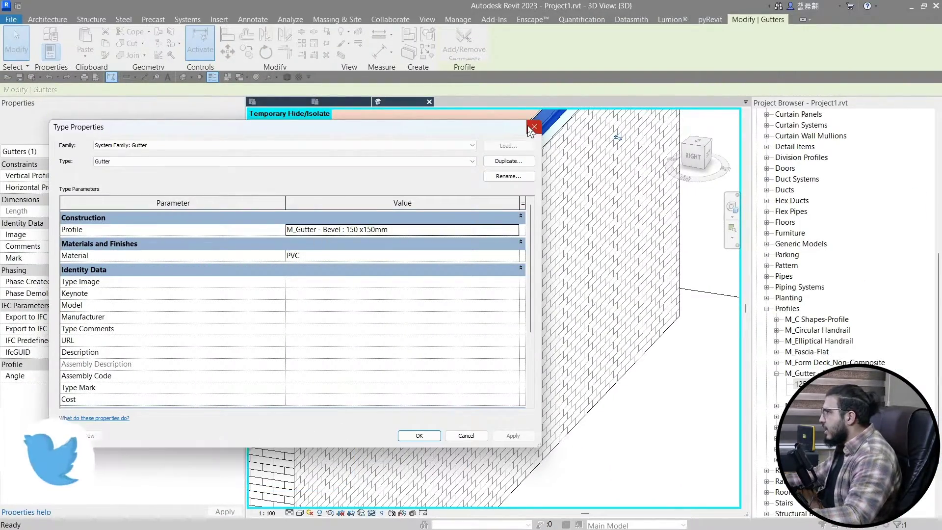
click(534, 127)
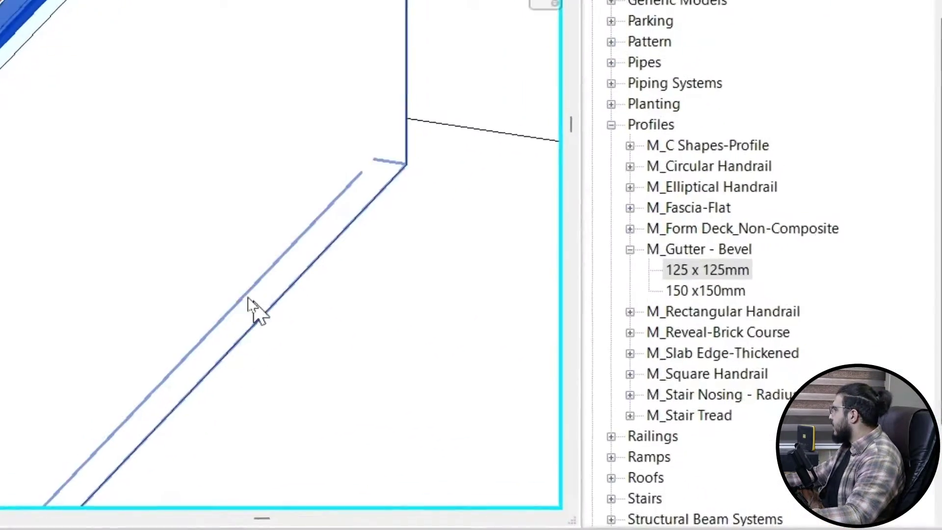
Open the M_Gutter - Bevel profile family for editing and delete the inner contour lines of its section
right_click(658, 228)
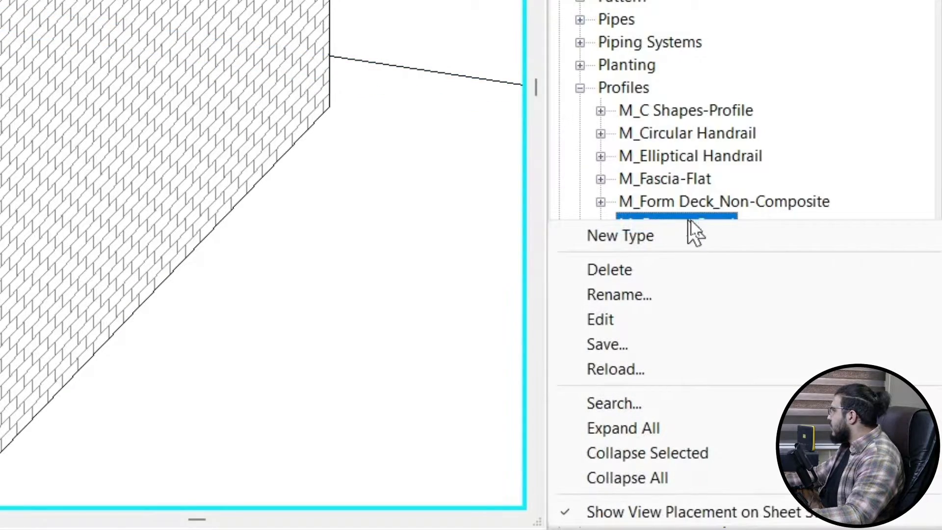
click(686, 320)
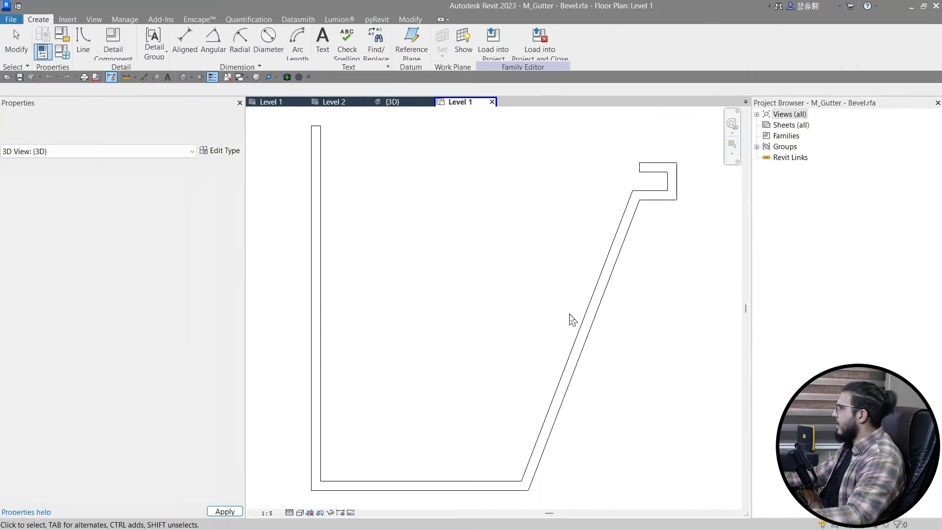
scroll(564, 365, down, 3)
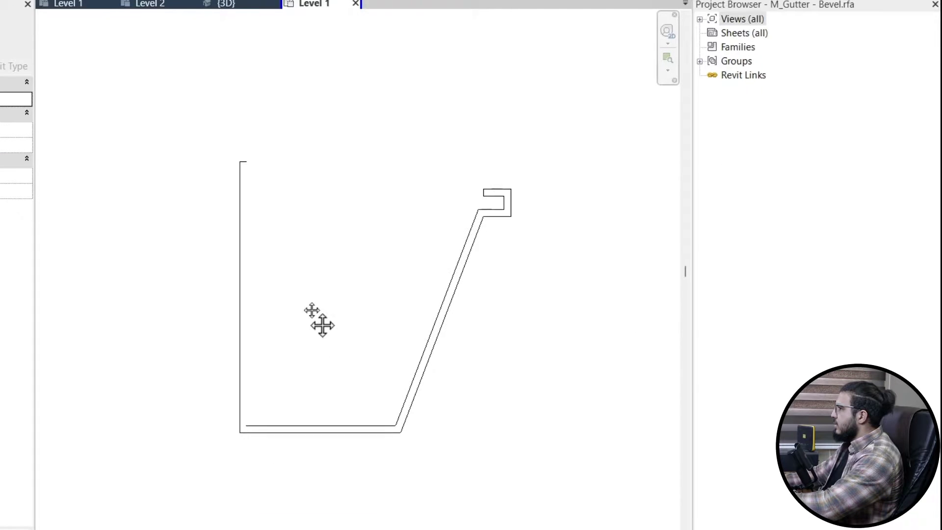
scroll(334, 390, up, 3)
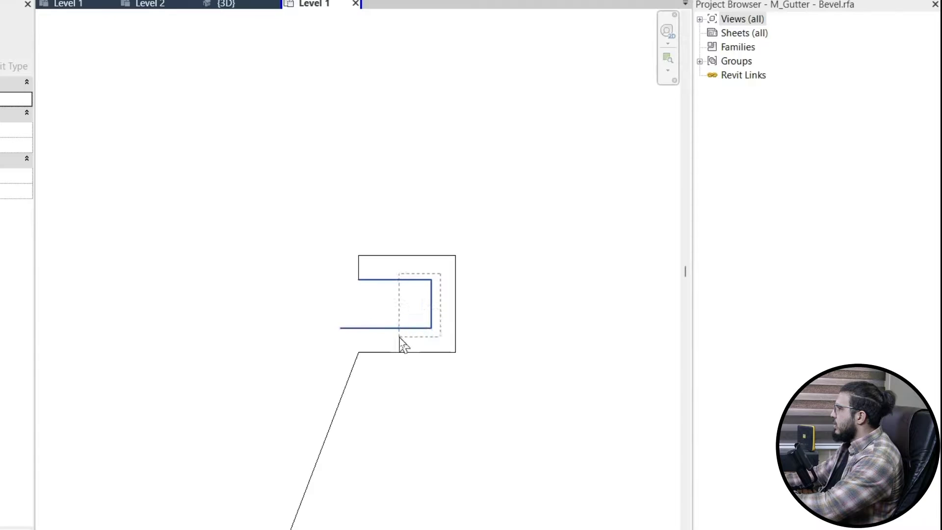
click(359, 275)
key(Delete)
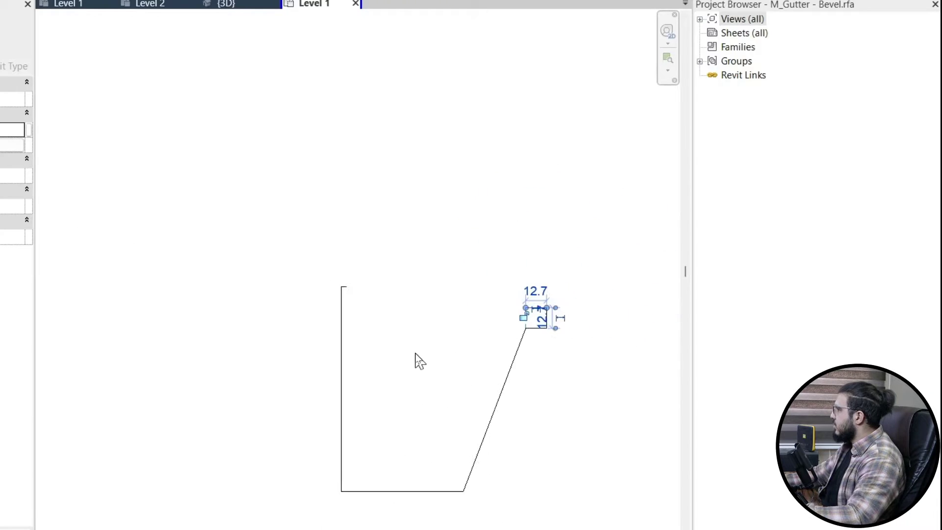
Clean up the remaining outer lines and close the outline across its open upper side to form a solid gutter section
scroll(525, 330, up, 4)
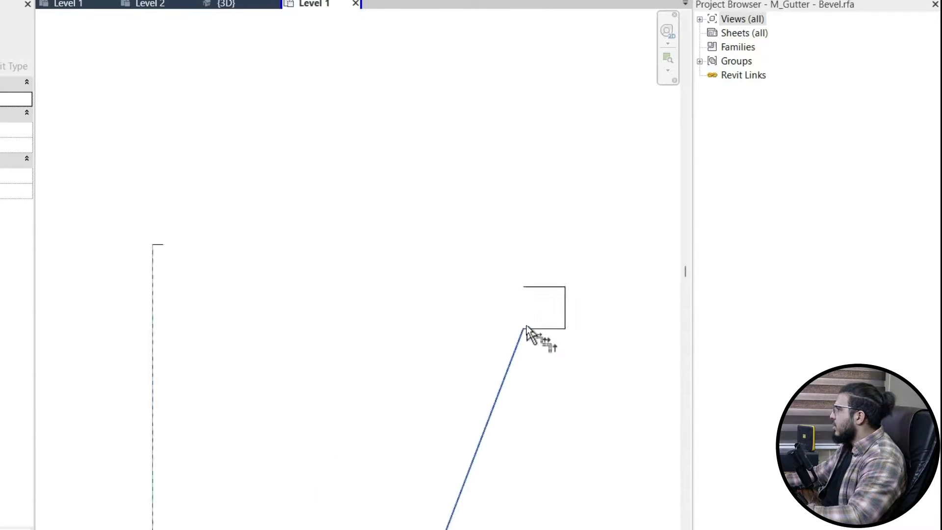
drag(96, 235, 86, 247)
key(Delete)
scroll(86, 247, down, 3)
middle_drag(151, 373, 300, 363)
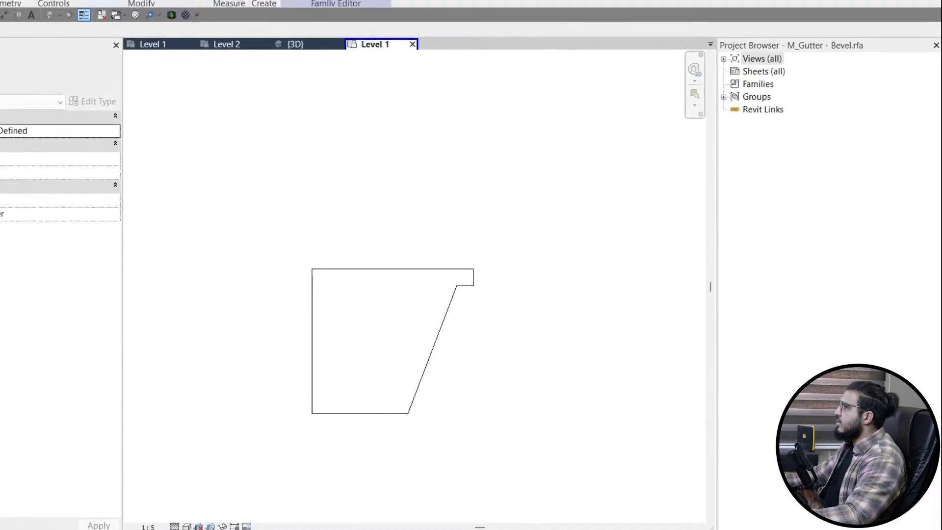
Save the edited profile family as SOLID on the Desktop, then load it into the project and close the family
click(12, 19)
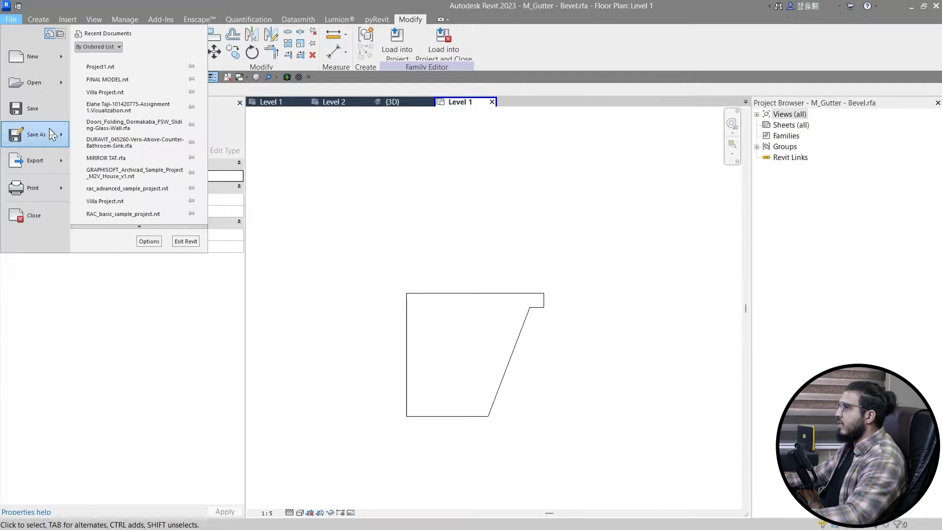
mouse_move(49, 132)
click(129, 129)
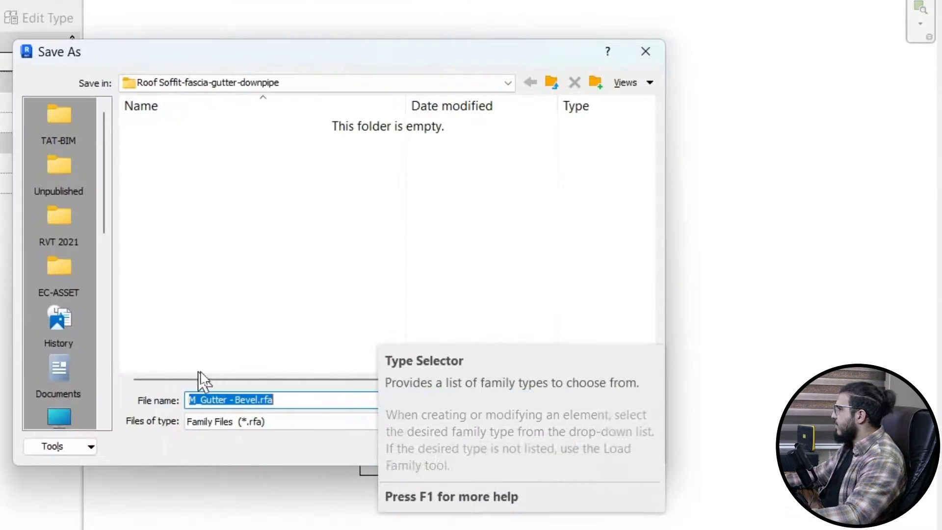
click(69, 289)
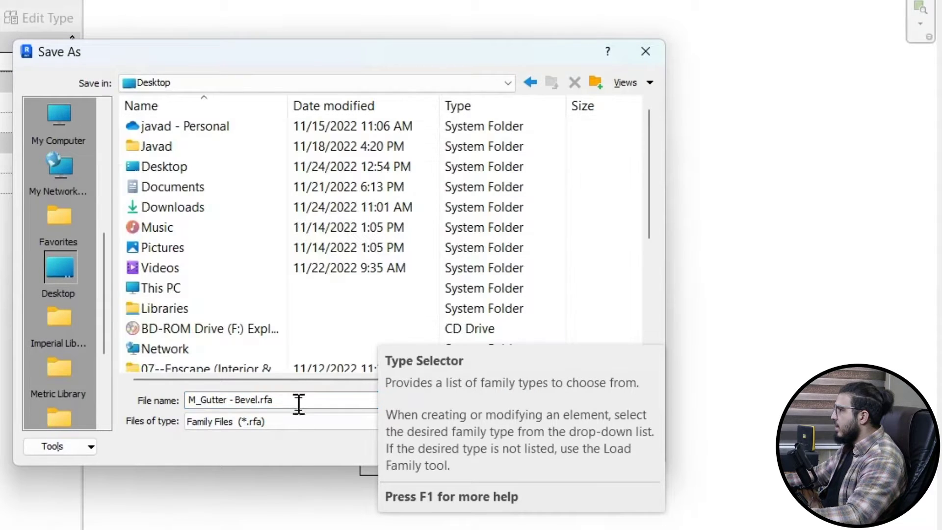
click(298, 403)
text(S)
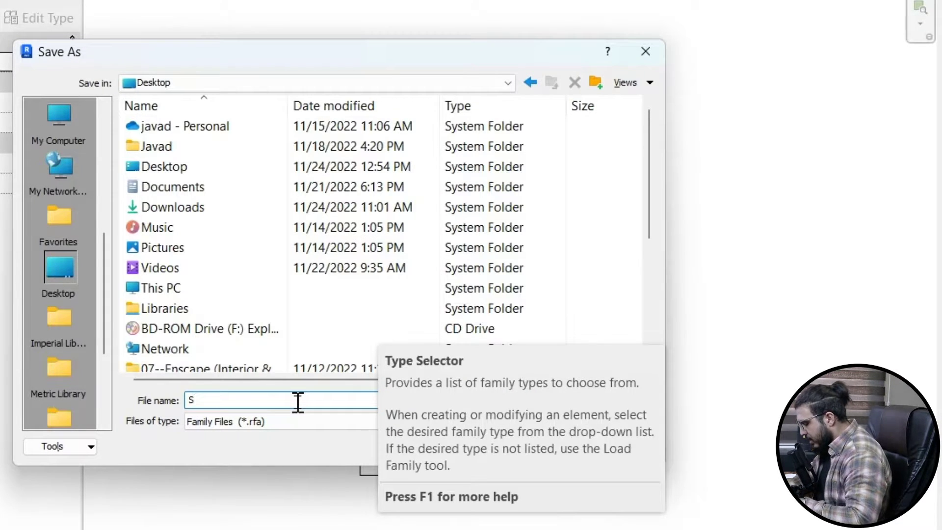
text(OLID)
key(Return)
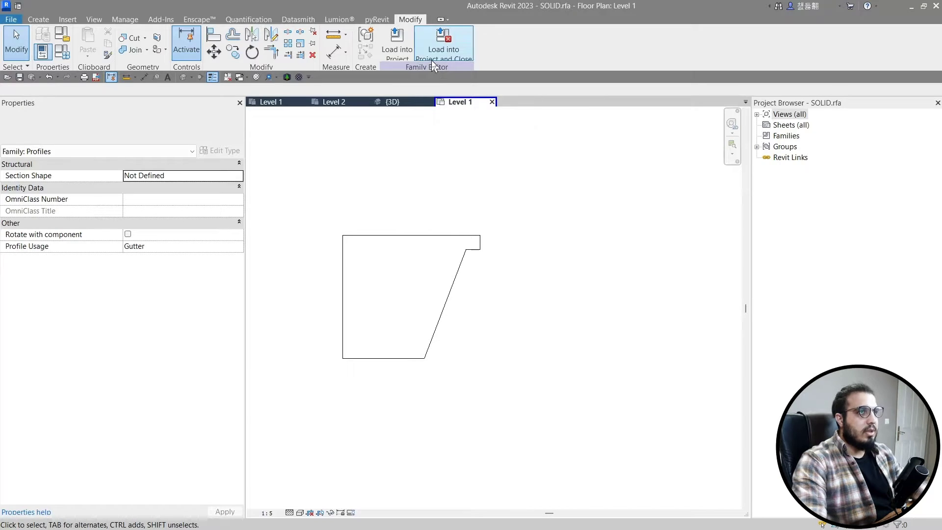
click(431, 54)
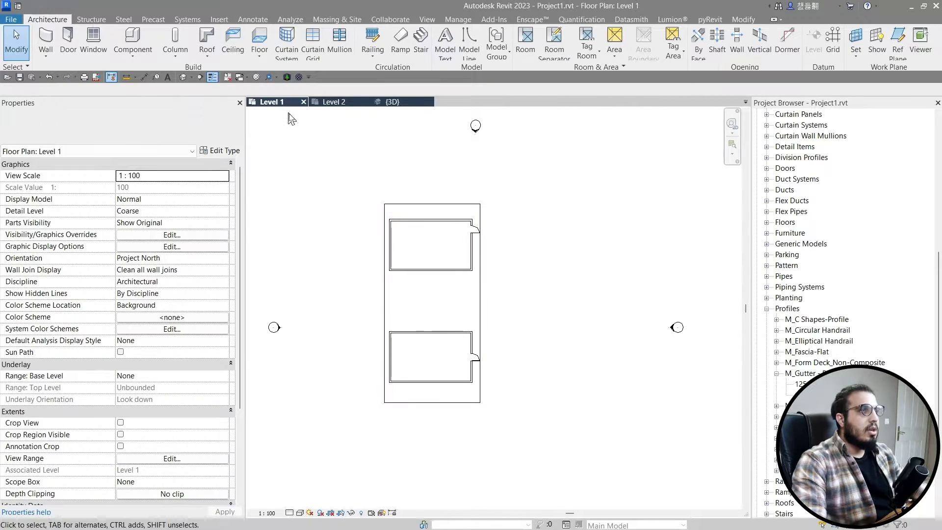
Duplicate the type of the long-side gutter in the 3D view as CAP
scroll(429, 358, down, 3)
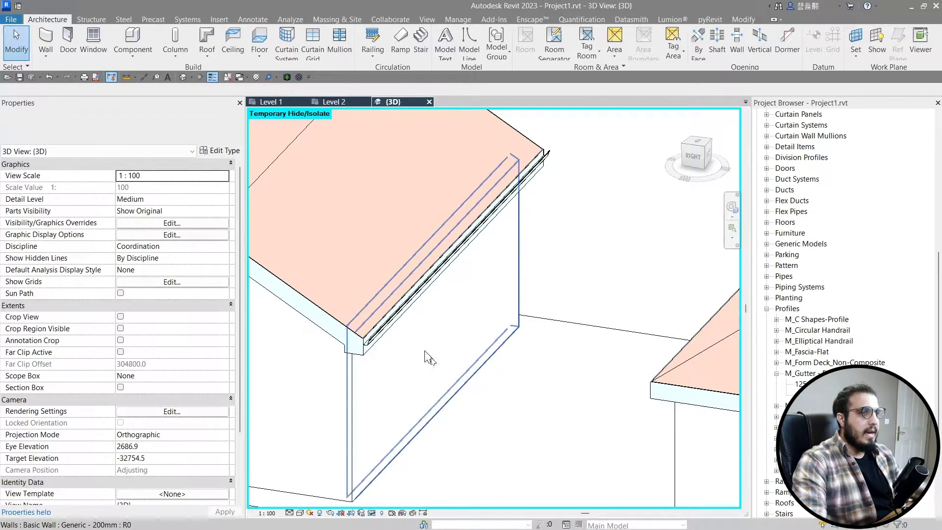
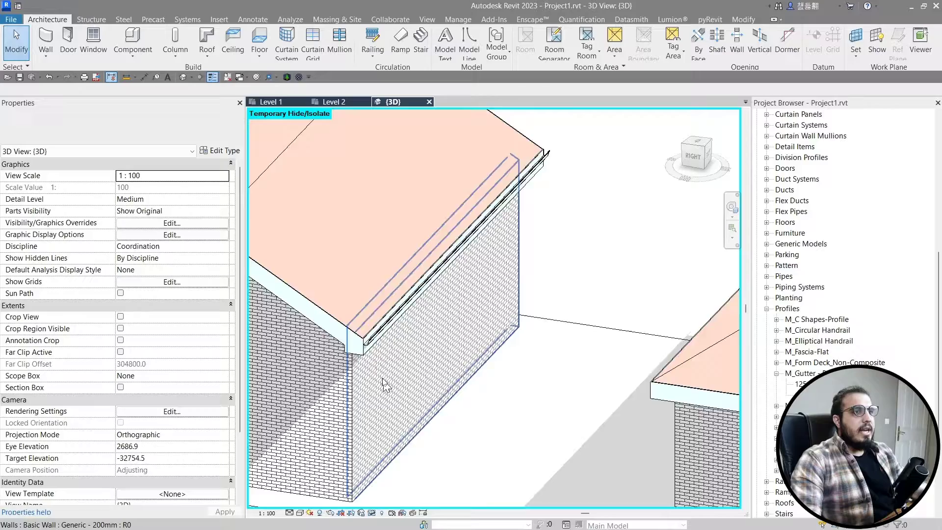
scroll(389, 384, up, 5)
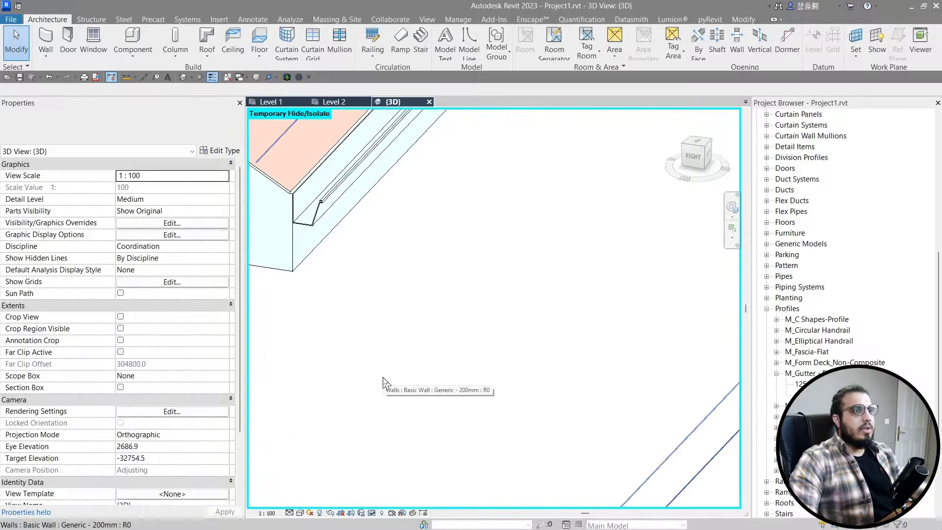
middle_drag(389, 385, 400, 319)
scroll(430, 266, up, 3)
click(430, 266)
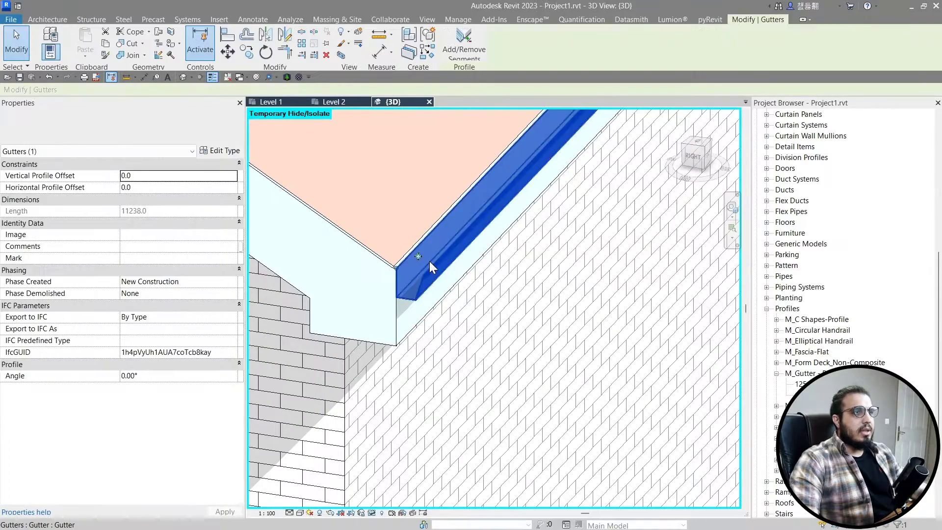
click(225, 152)
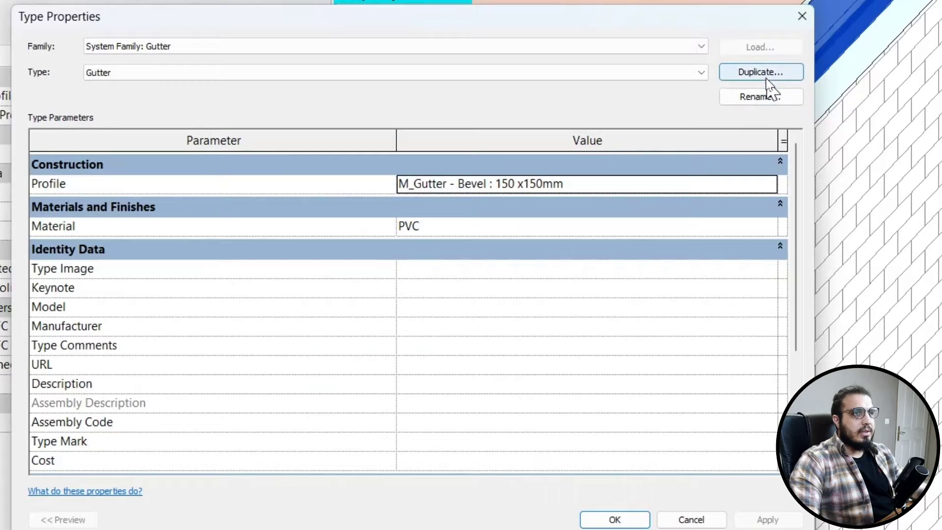
click(512, 163)
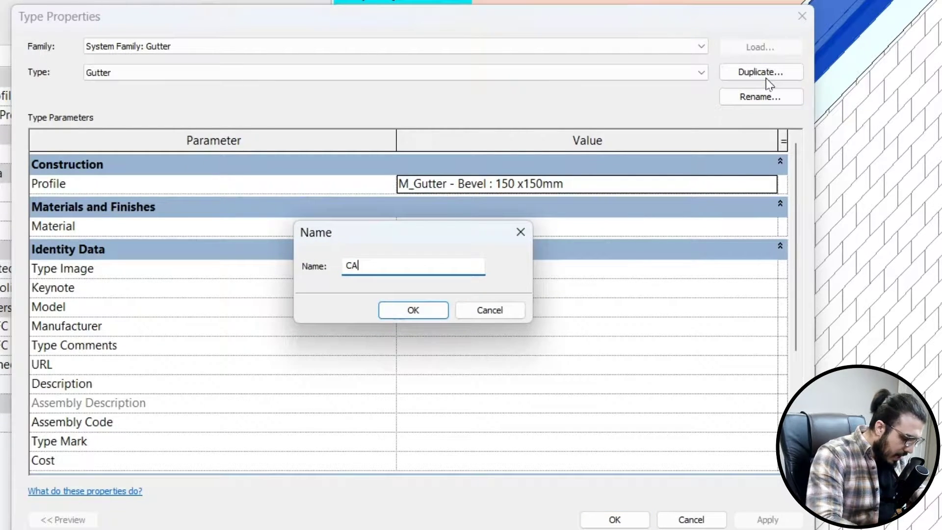
key(Return)
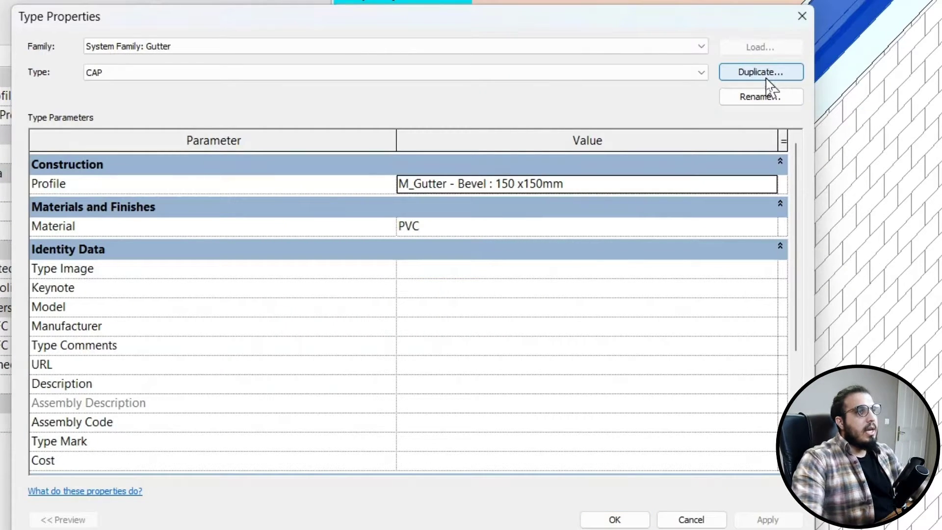
Set the CAP gutter type's profile to SOLID : 150 x150mm
click(771, 185)
scroll(575, 257, up, 2)
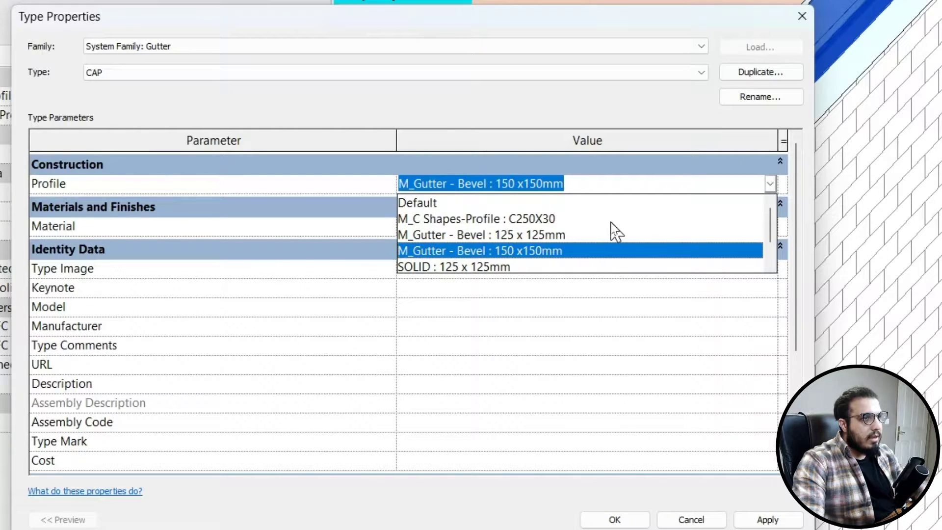
scroll(559, 238, down, 2)
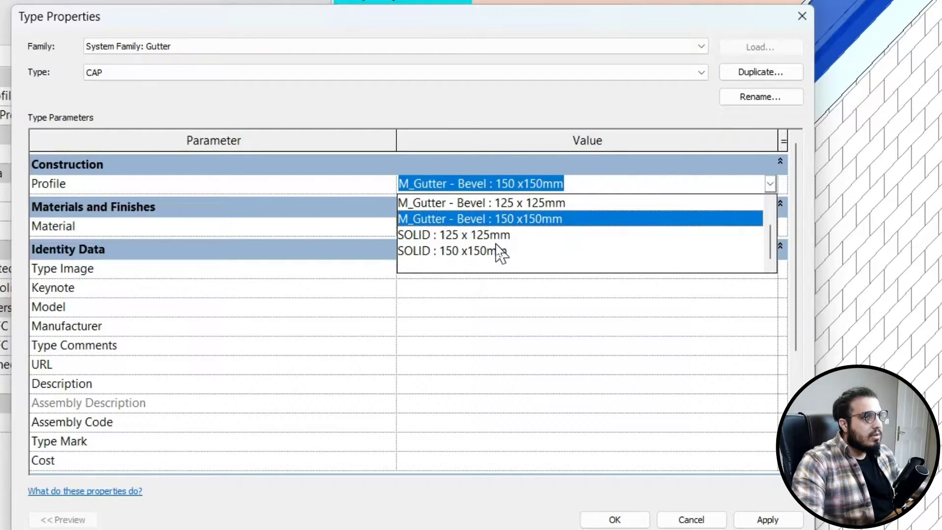
click(505, 252)
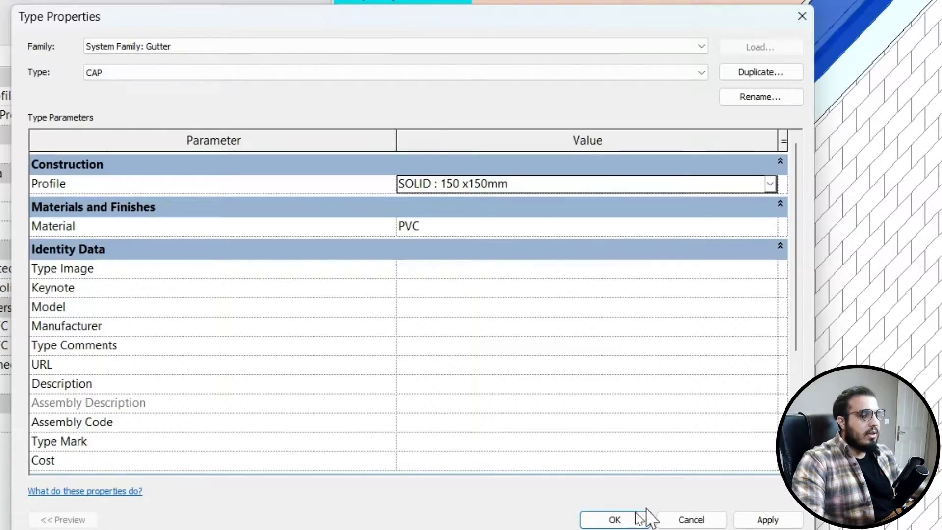
click(626, 521)
Change the long-side gutter back to the Gutter type and inspect its end at the eave corner
scroll(386, 262, up, 4)
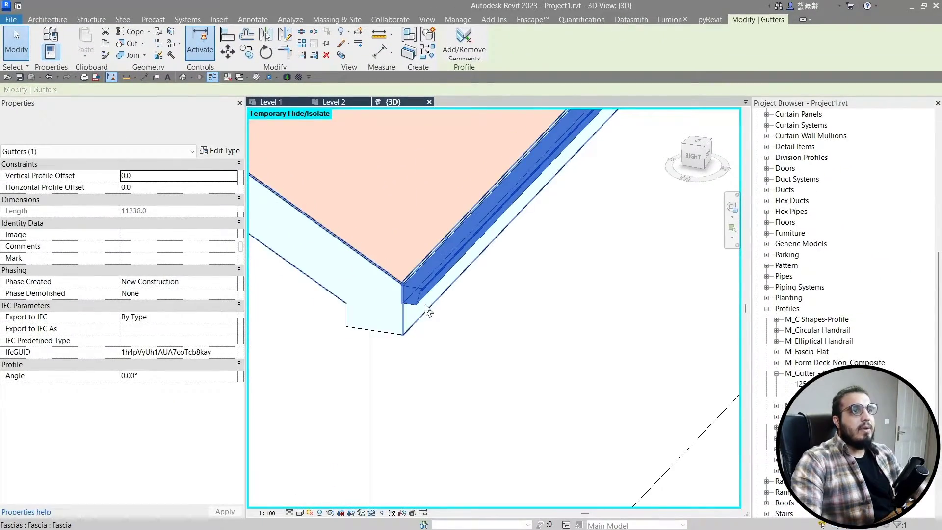
click(123, 128)
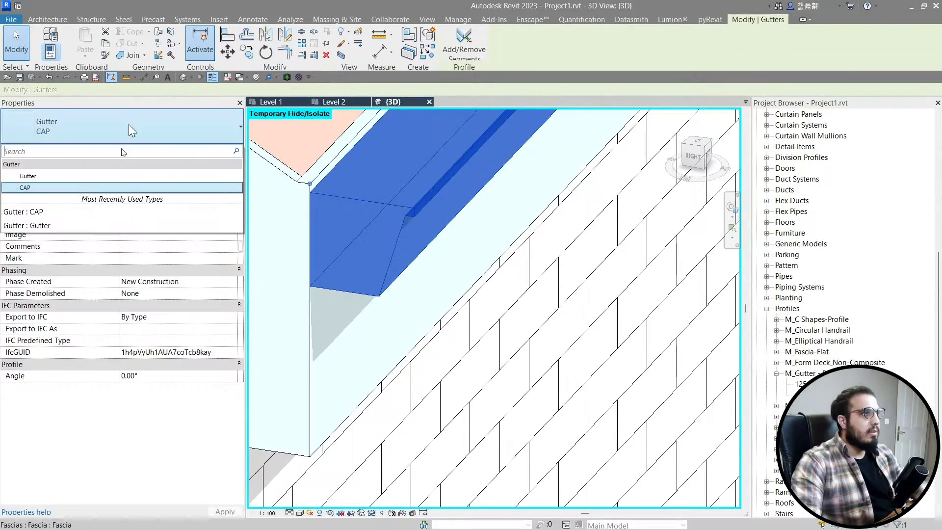
click(97, 185)
key(Escape)
scroll(420, 300, down, 3)
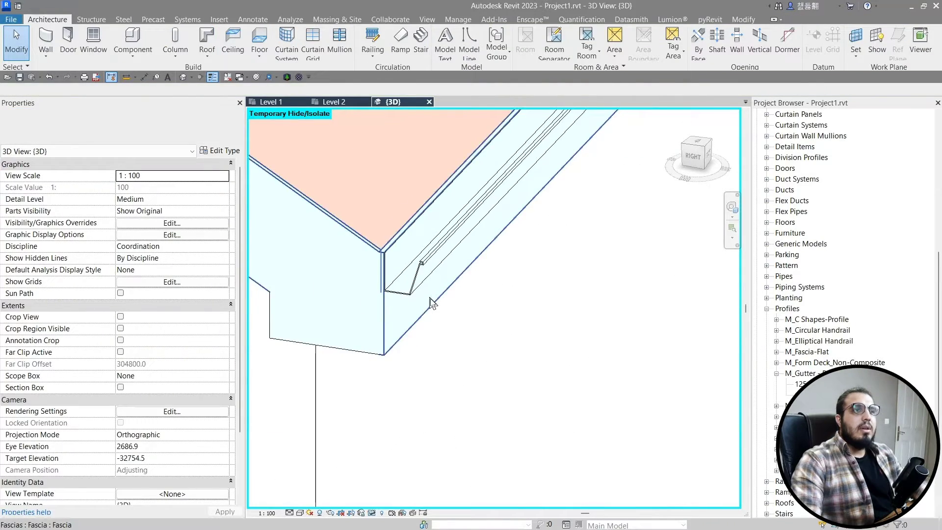
scroll(414, 273, up, 4)
scroll(412, 410, down, 4)
scroll(462, 360, up, 4)
middle_drag(399, 355, 460, 277)
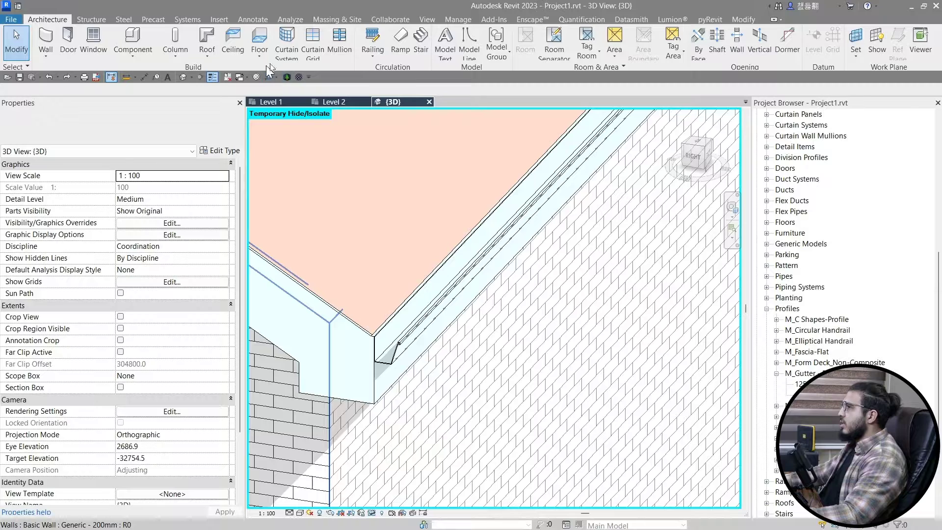
Place a roof gutter of type CAP along the long-side fascia's upper outer edge, over the existing gutter
click(208, 56)
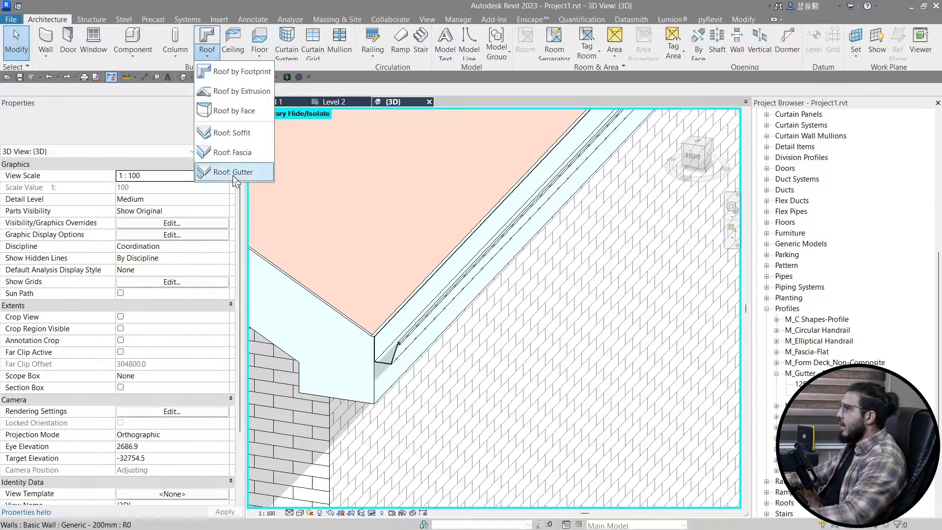
click(233, 172)
click(126, 126)
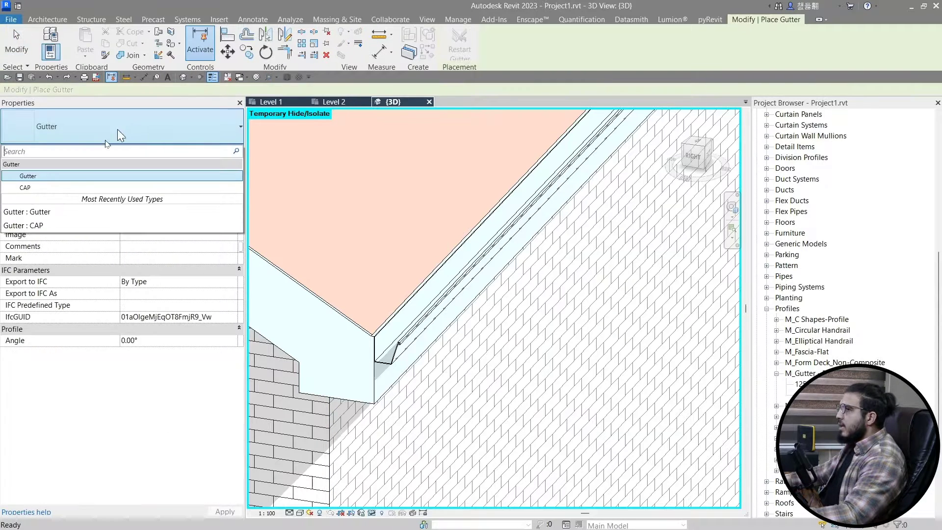
click(45, 189)
scroll(360, 317, up, 6)
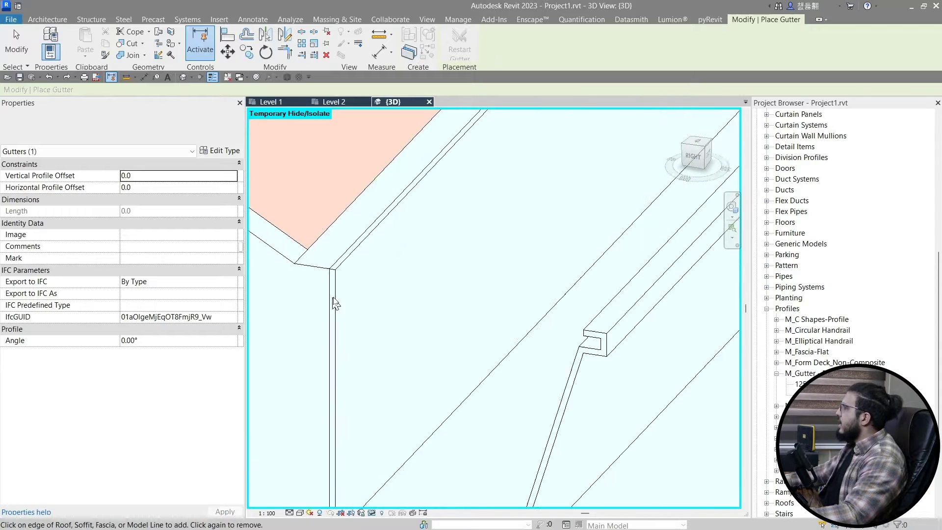
click(406, 298)
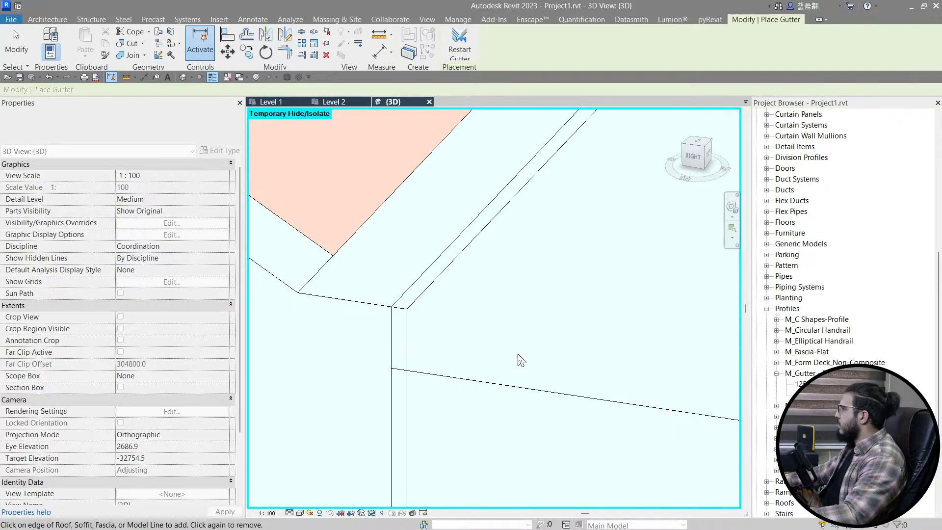
scroll(519, 358, down, 5)
key(Escape)
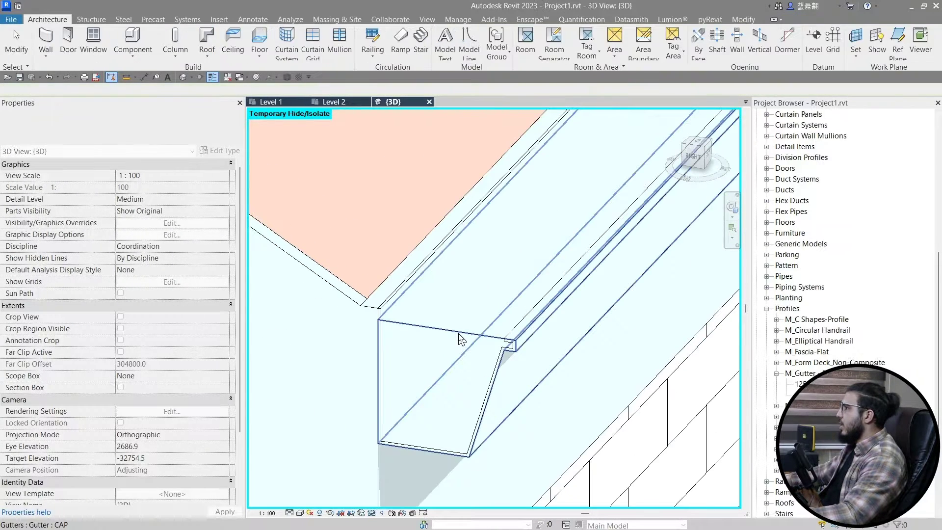
Shorten the CAP gutter on the long side to a 30 mm piece at one end of the existing gutter
click(461, 333)
scroll(463, 341, down, 8)
shift+middle_drag(547, 392, 734, 182)
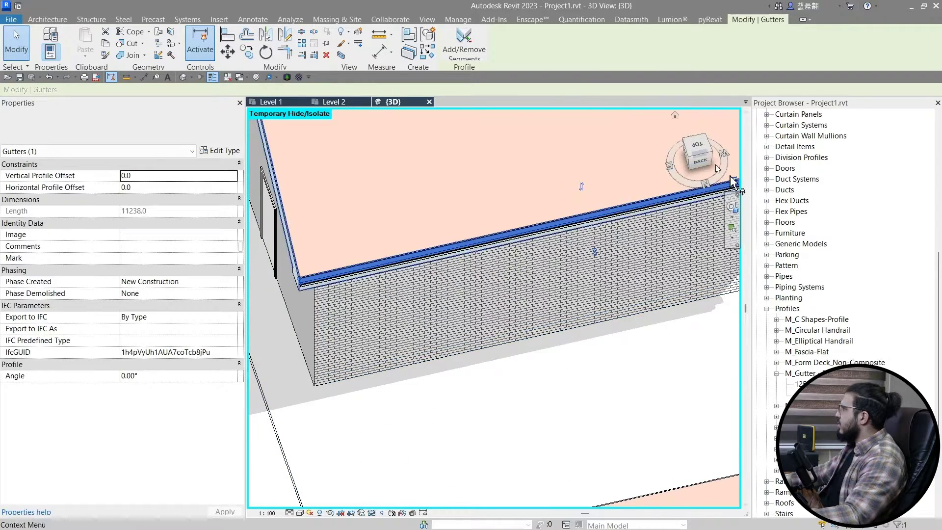
drag(706, 152, 706, 163)
scroll(643, 308, down, 4)
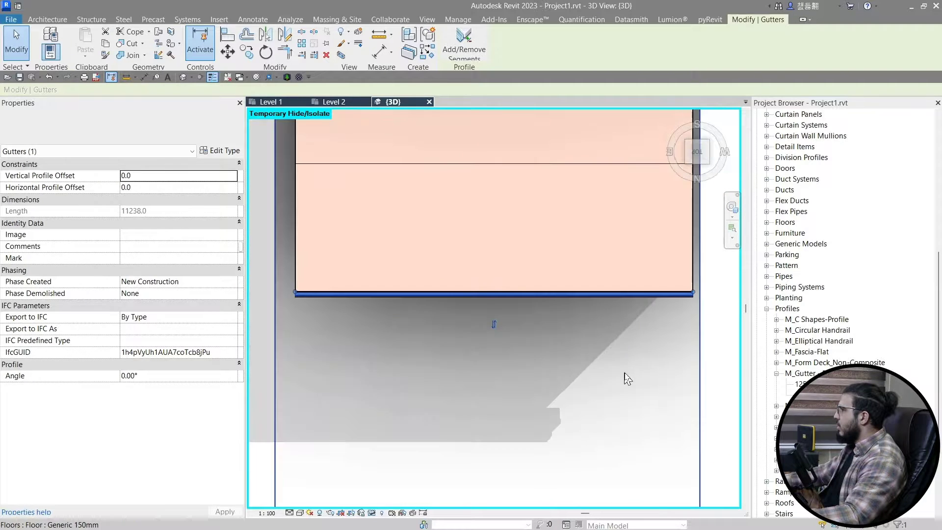
middle_drag(640, 351, 626, 340)
scroll(672, 286, up, 5)
middle_drag(673, 286, 633, 295)
scroll(633, 296, up, 2)
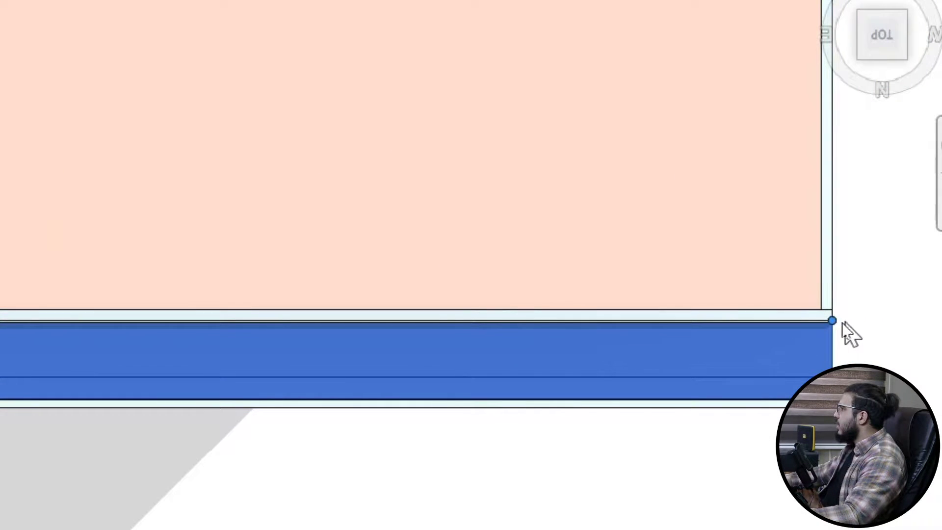
drag(832, 320, 200, 314)
scroll(427, 283, down, 7)
scroll(403, 277, down, 3)
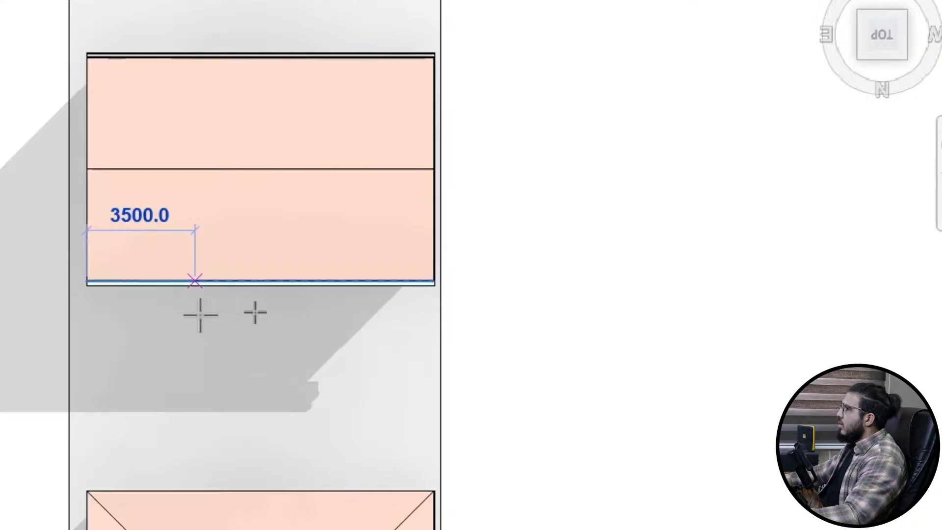
middle_drag(180, 278, 449, 273)
drag(200, 314, 259, 249)
scroll(434, 270, up, 3)
scroll(313, 301, up, 5)
scroll(258, 250, up, 4)
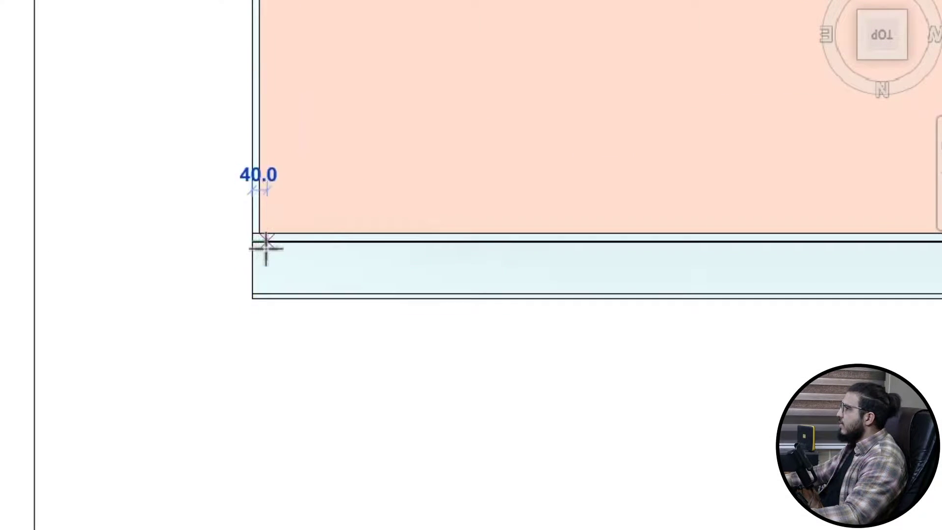
scroll(317, 259, up, 2)
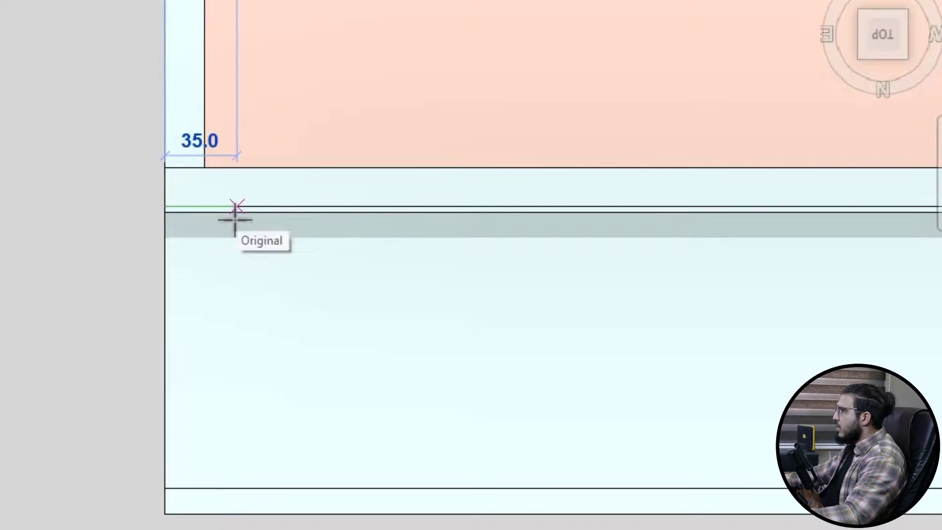
drag(224, 222, 226, 220)
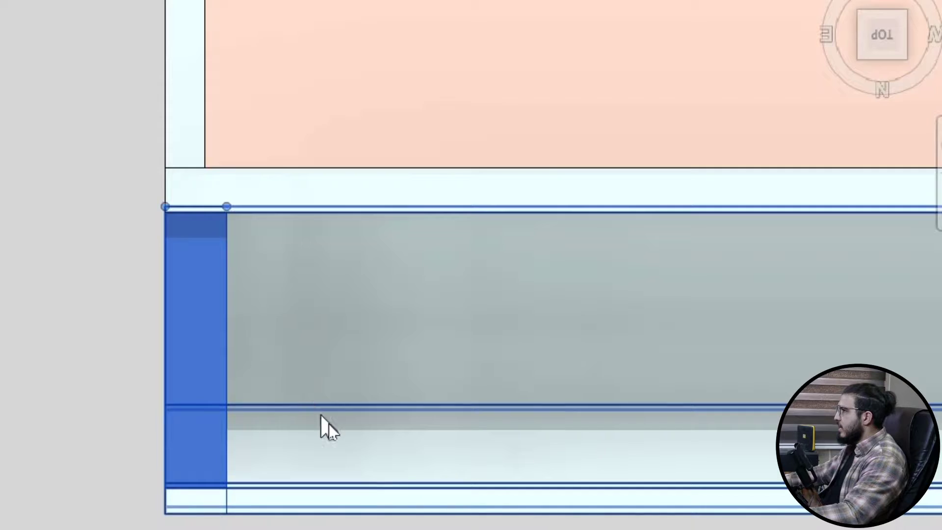
Mirror the CAP piece onto the gable roof's opposite long-side eave
scroll(333, 406, down, 7)
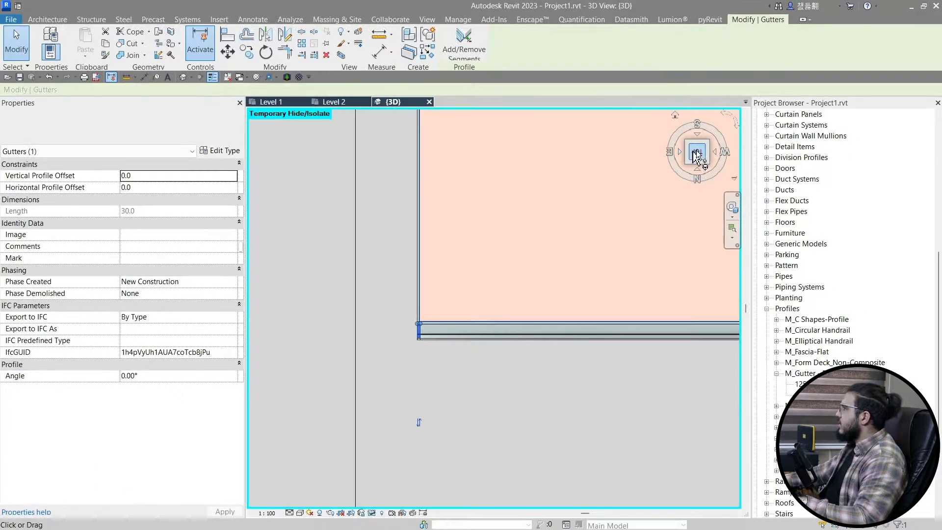
click(700, 154)
scroll(525, 311, down, 3)
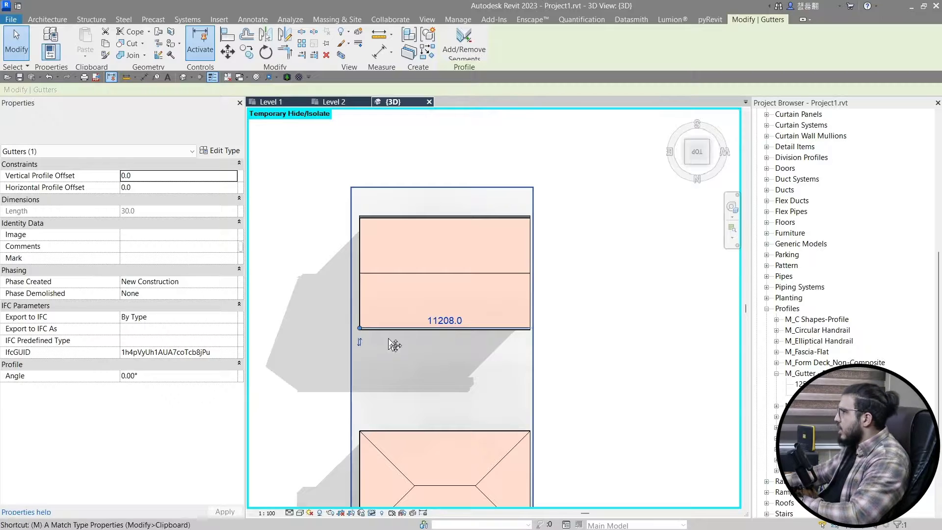
shift+middle_drag(399, 370, 598, 184)
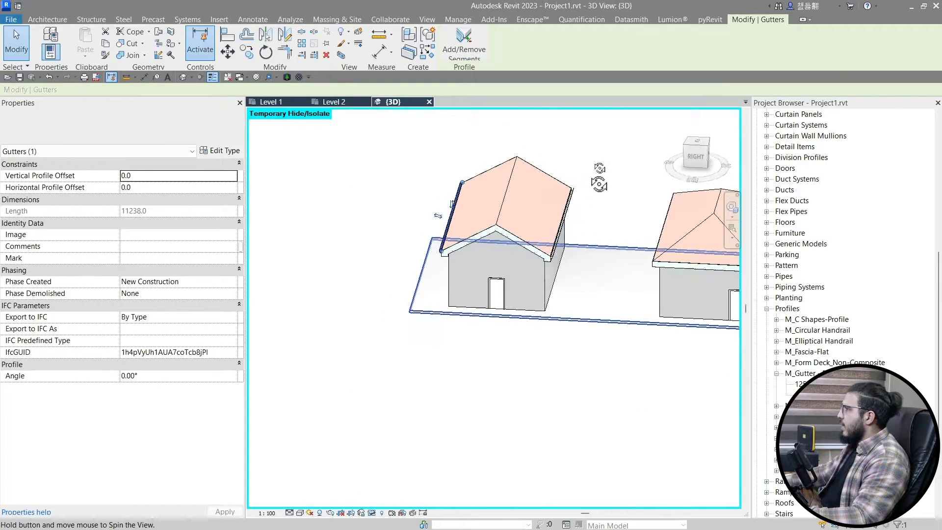
click(425, 234)
scroll(437, 231, up, 10)
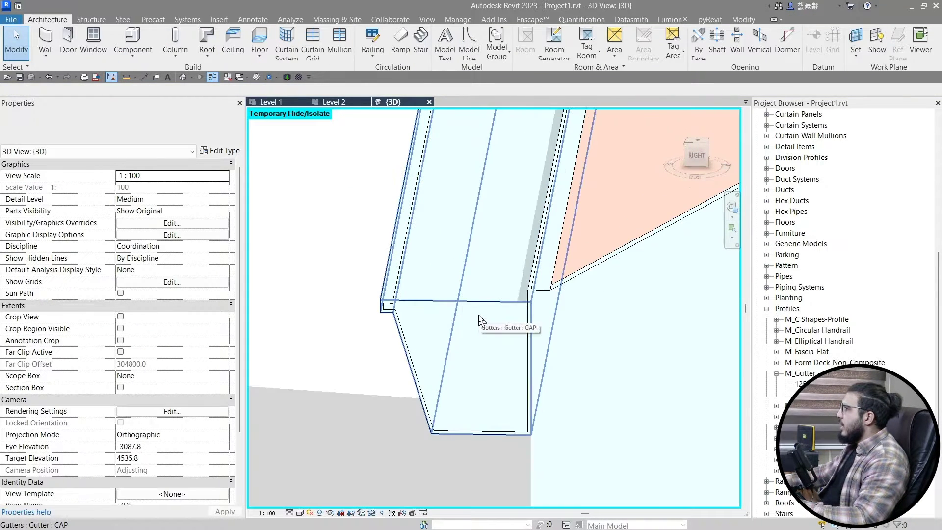
Join the 30 mm CAP piece with the adjoining bevel gutter at the eave corner
shift+middle_drag(457, 341, 289, 361)
shift+middle_drag(375, 369, 412, 387)
click(472, 212)
scroll(465, 293, up, 3)
click(473, 262)
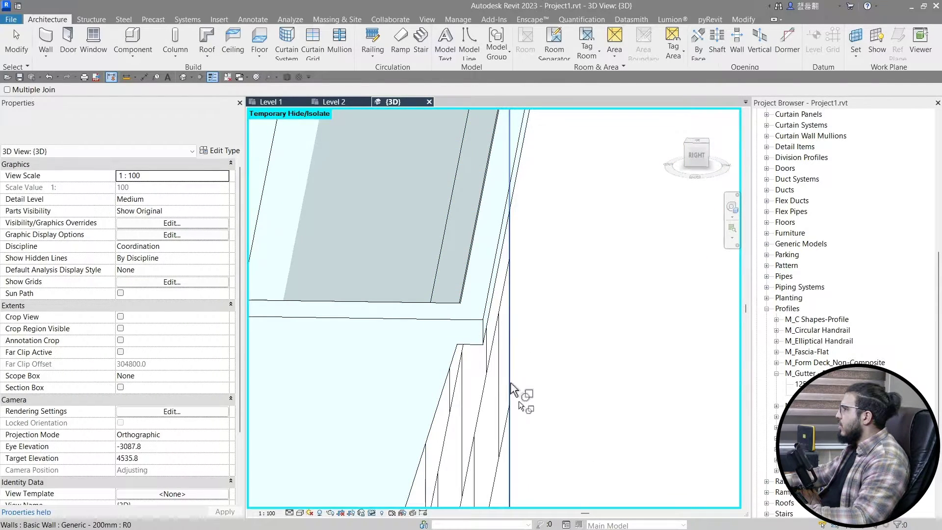
key(Escape)
scroll(519, 409, down, 3)
shift+middle_drag(522, 414, 632, 350)
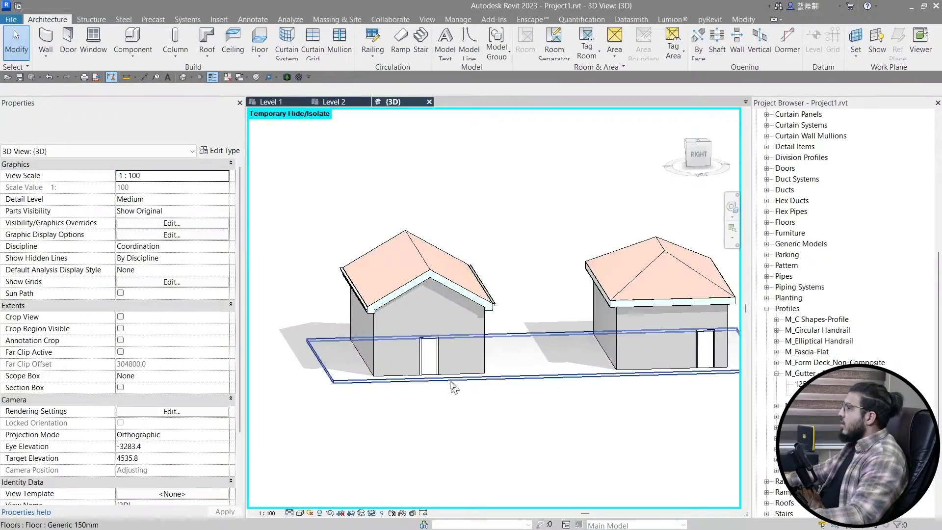
shift+middle_drag(450, 399, 517, 454)
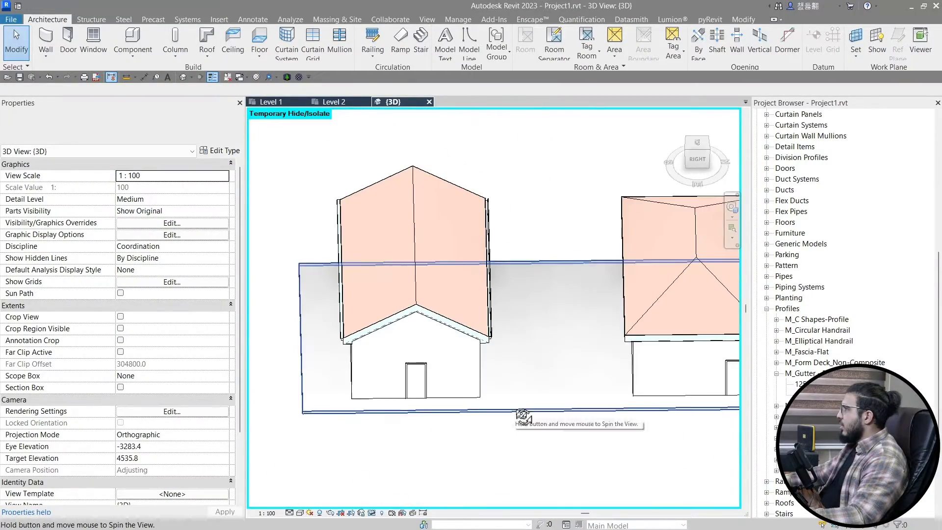
shift+middle_drag(496, 259, 617, 227)
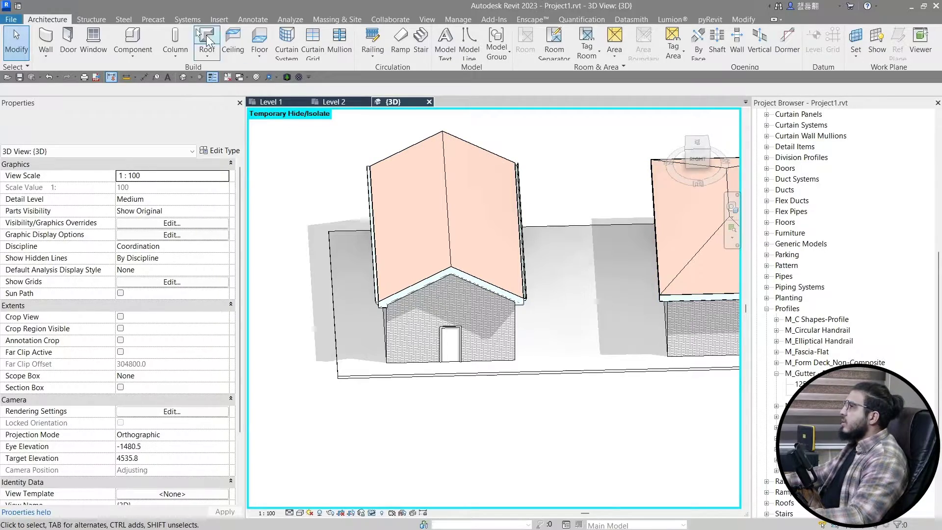
Start the Pipe command in the 3D view with a diameter of 200 mm
click(177, 18)
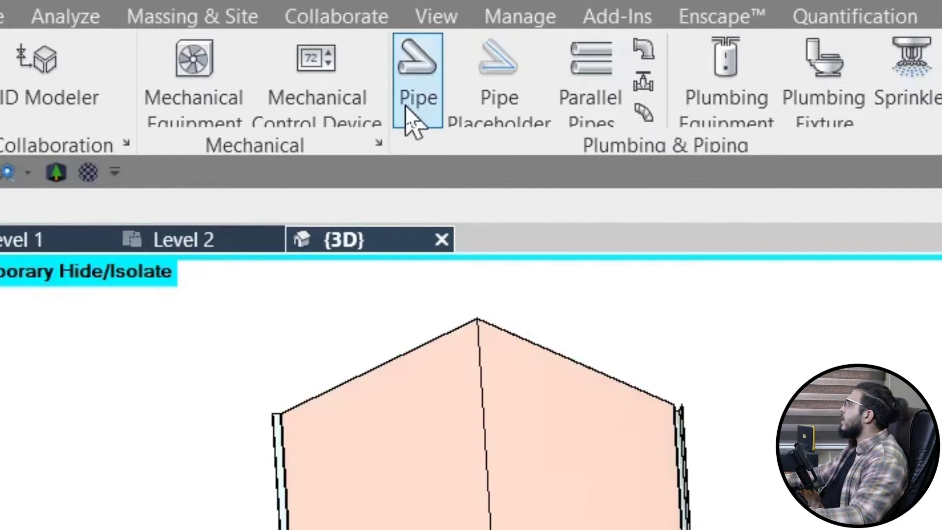
click(407, 107)
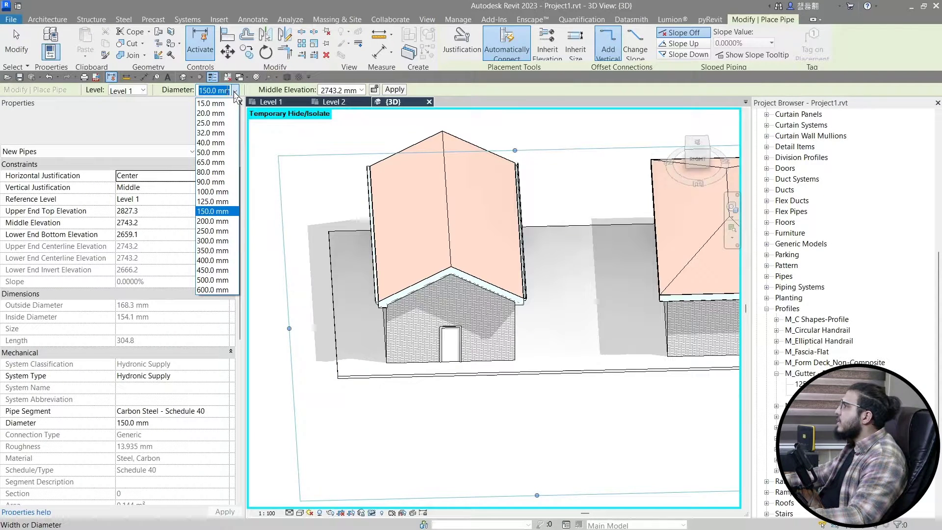
click(212, 221)
click(697, 163)
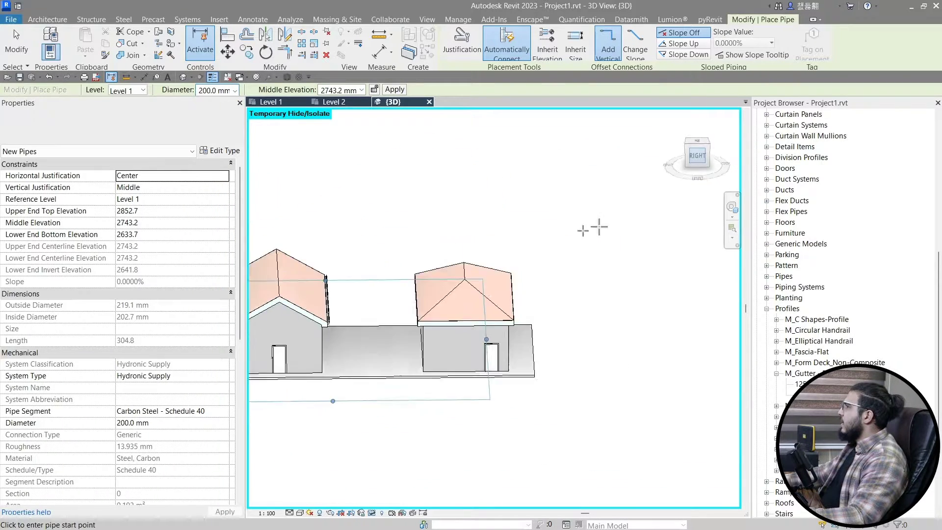
scroll(755, 417, down, 1)
scroll(780, 319, up, 10)
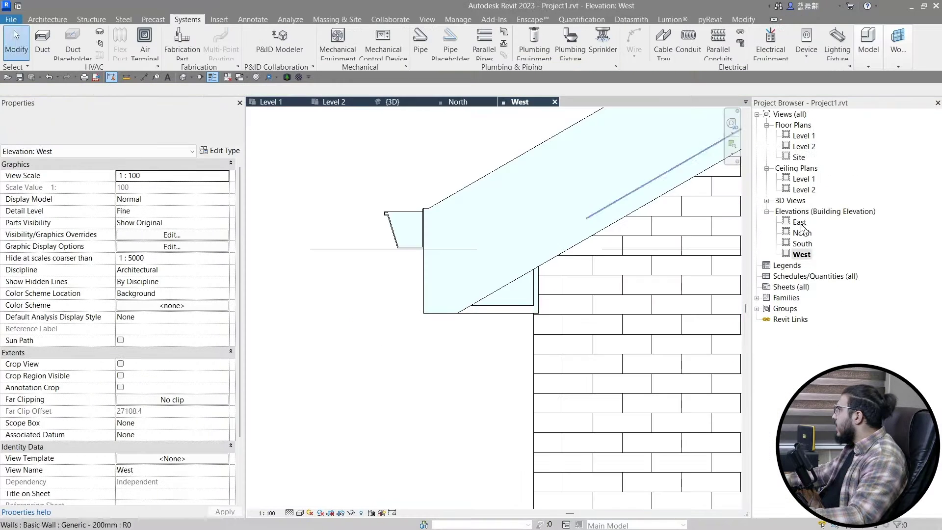
Open the East elevation at the gable roof's eave and gutter end
double_click(801, 225)
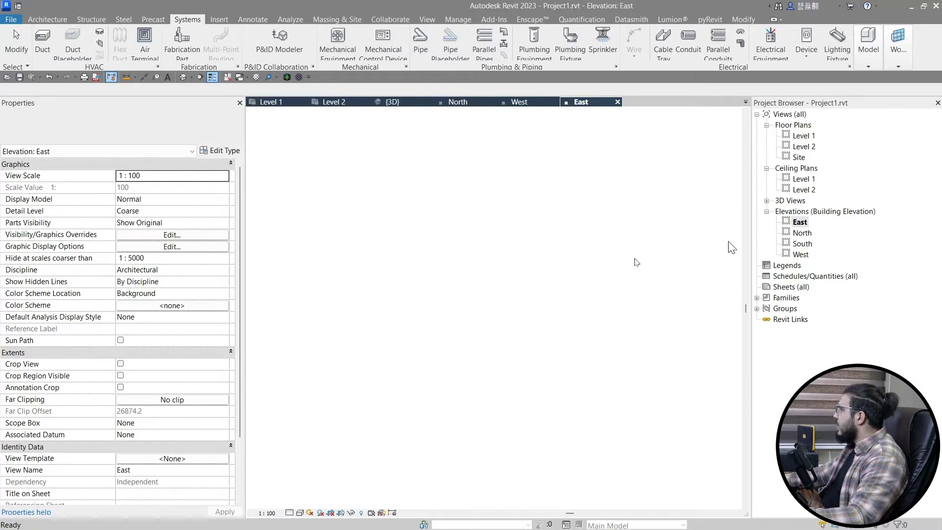
scroll(581, 304, up, 2)
middle_drag(472, 336, 701, 316)
scroll(504, 298, up, 7)
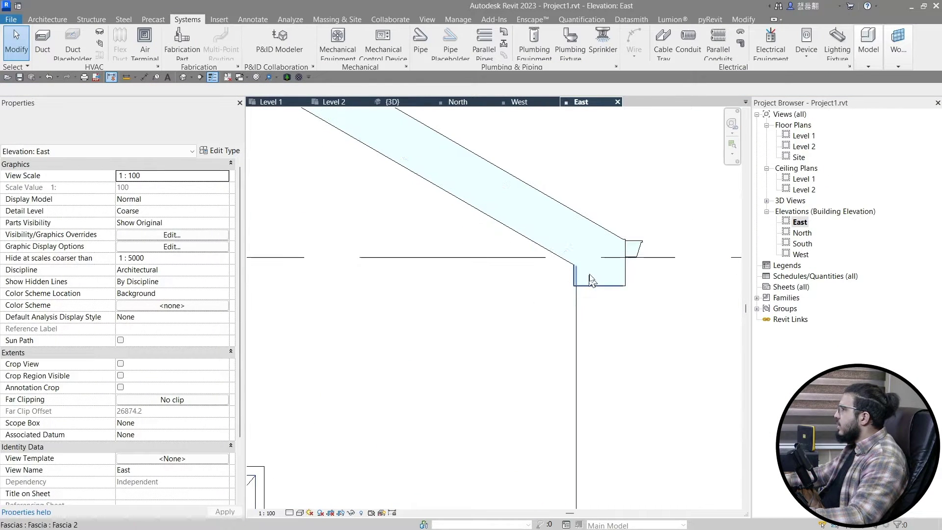
scroll(610, 287, up, 5)
middle_drag(610, 288, 470, 353)
mouse_move(539, 355)
middle_down()
mouse_move(490, 387)
mouse_move(495, 355)
mouse_move(460, 305)
middle_up()
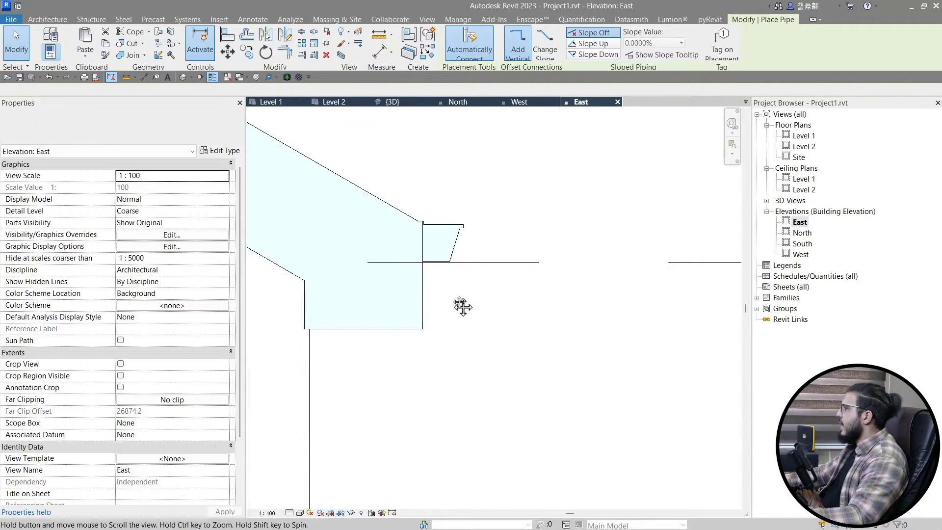
scroll(450, 294, up, 2)
click(446, 279)
middle_drag(445, 422, 449, 295)
key(Escape)
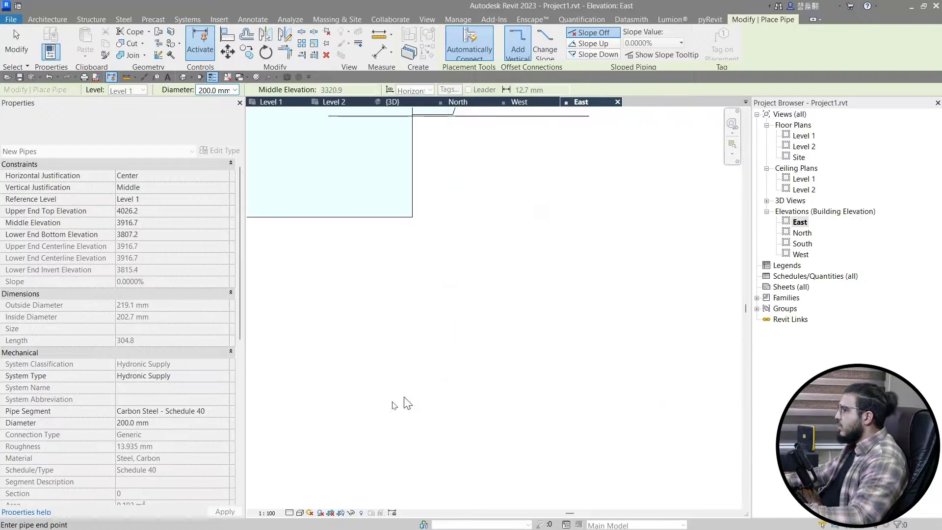
Set the East elevation's detail level to Fine
scroll(405, 400, down, 3)
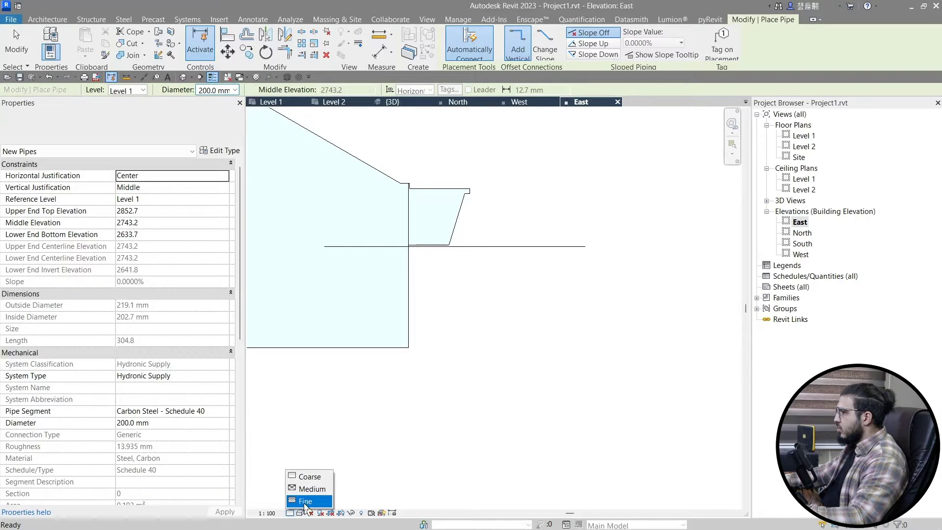
click(305, 501)
scroll(431, 399, up, 2)
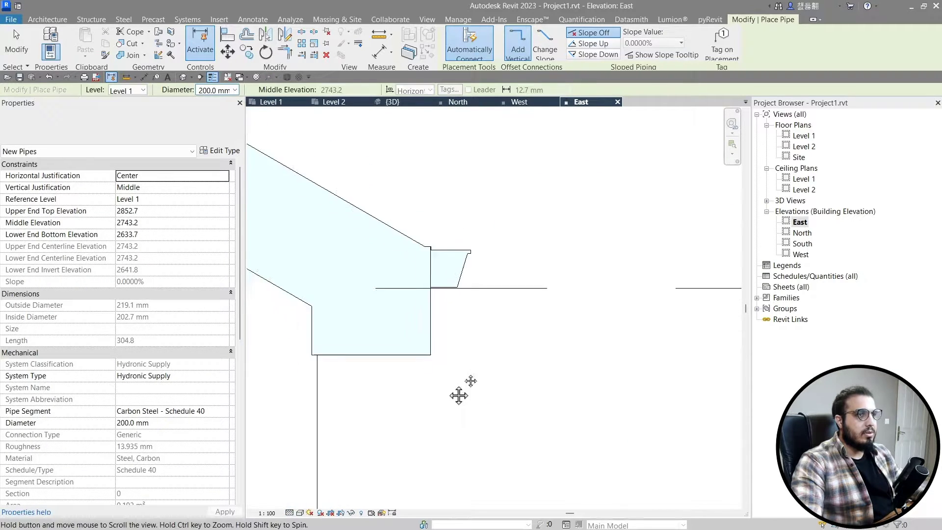
scroll(458, 393, down, 2)
middle_drag(474, 330, 492, 289)
click(508, 238)
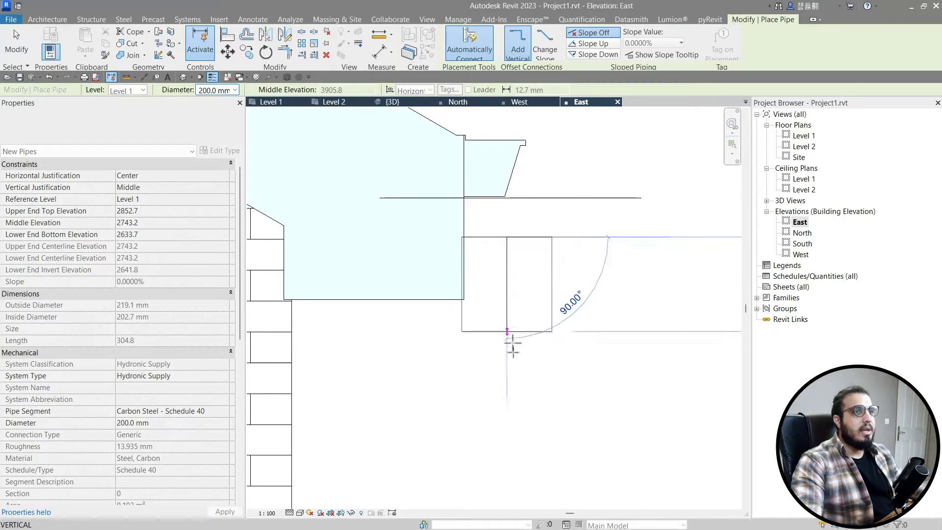
key(Escape)
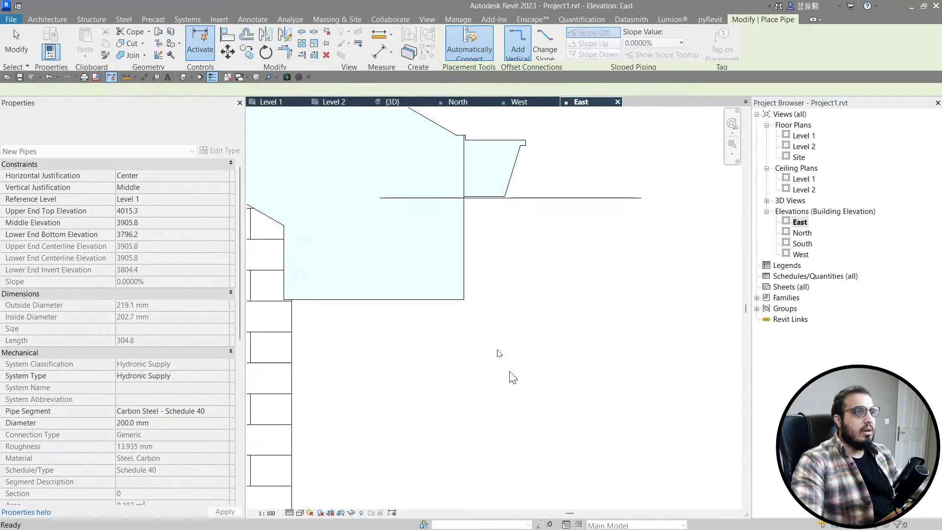
Draw a vertical 50 mm diameter pipe from the gutter's underside at elevation 4000 down to about 3460
middle_drag(497, 293, 453, 269)
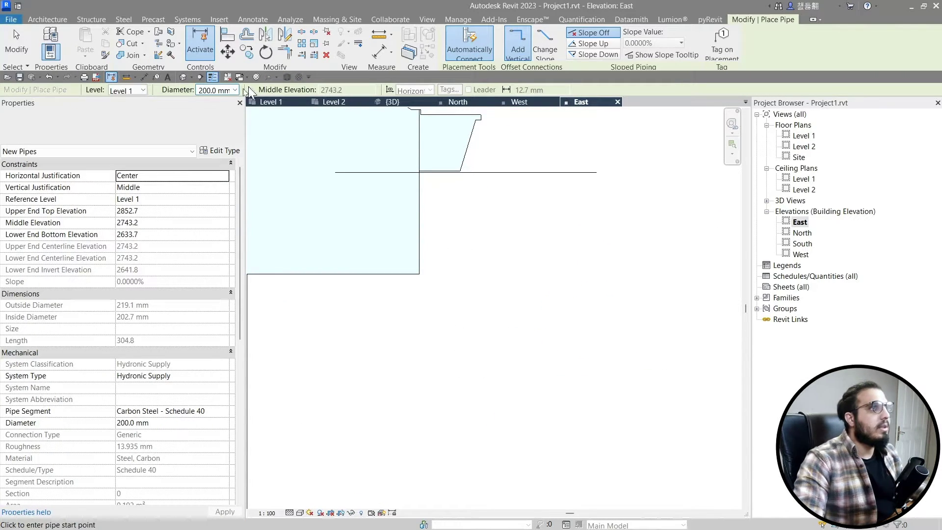
click(234, 91)
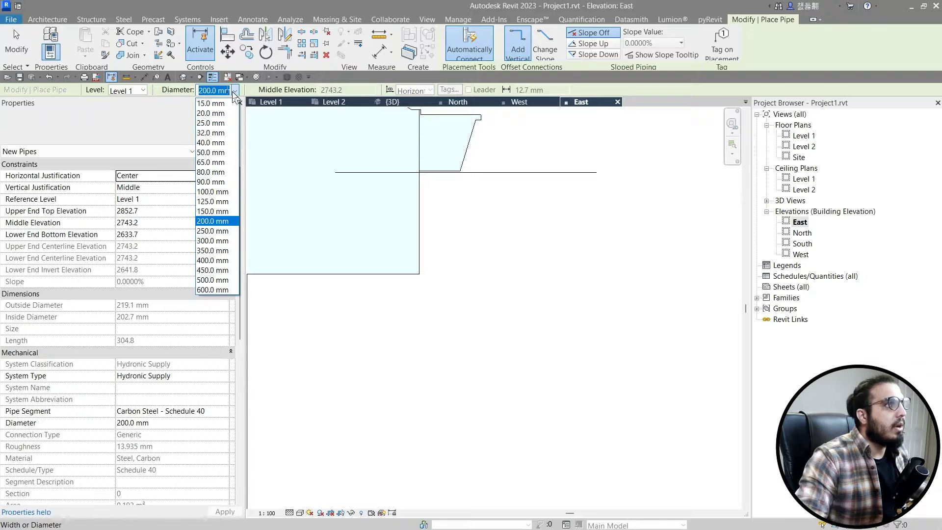
click(211, 152)
click(439, 172)
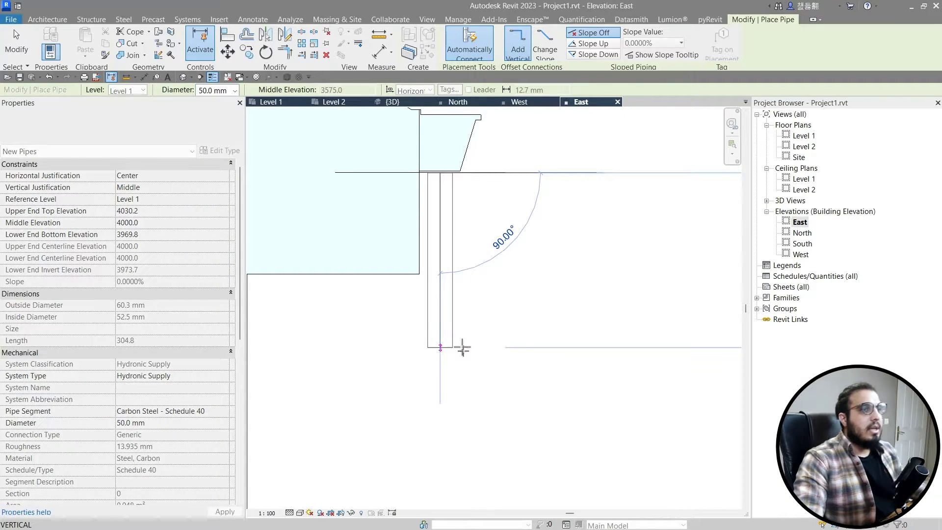
scroll(451, 378, down, 1)
middle_drag(459, 378, 497, 277)
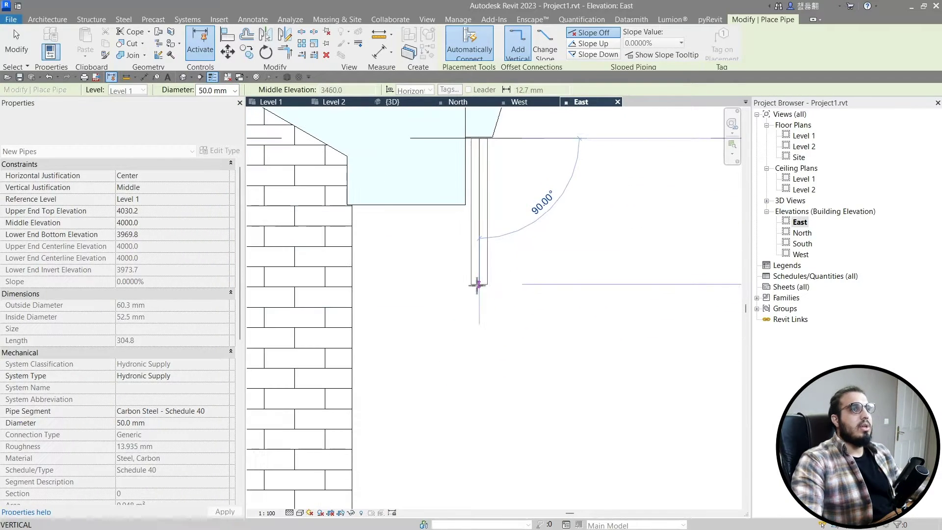
click(478, 284)
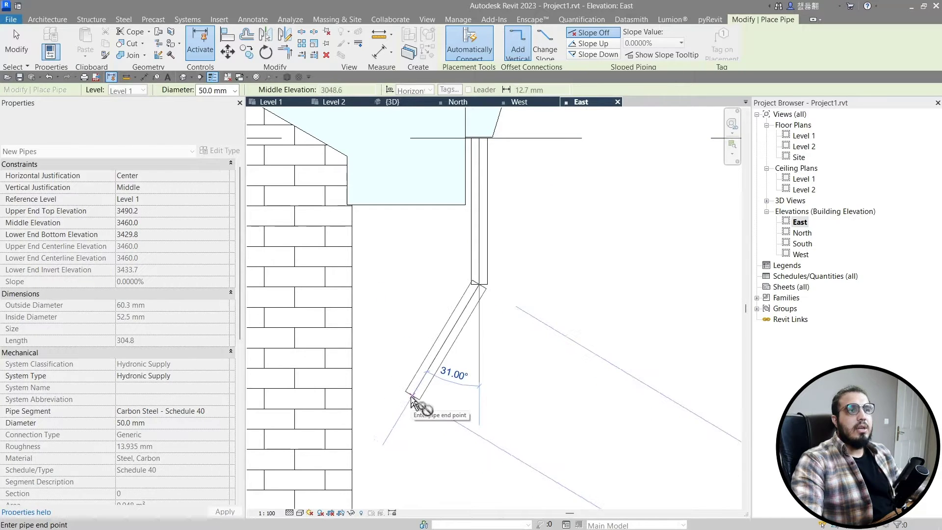
Try to continue the downpipe with an angled segment toward the brick wall
scroll(442, 365, up, 5)
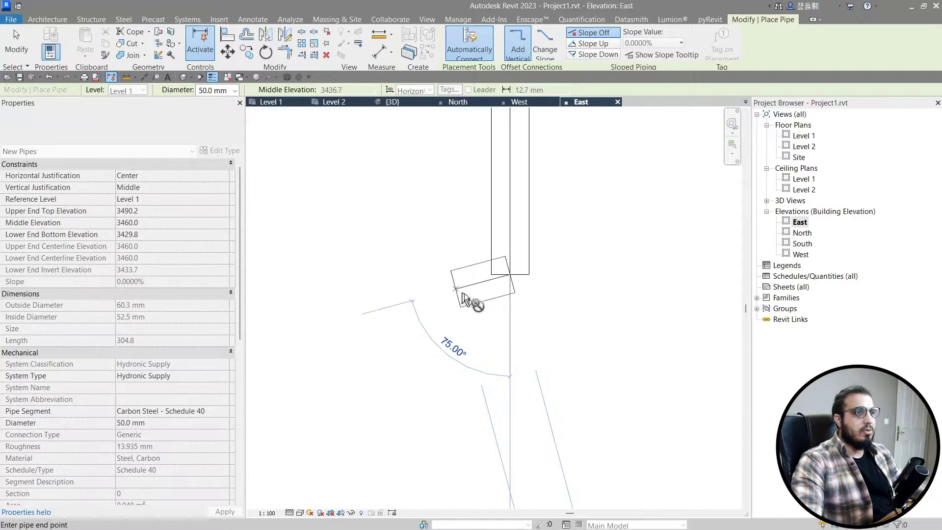
scroll(559, 337, down, 6)
key(Escape)
key(Escape)
scroll(607, 356, up, 4)
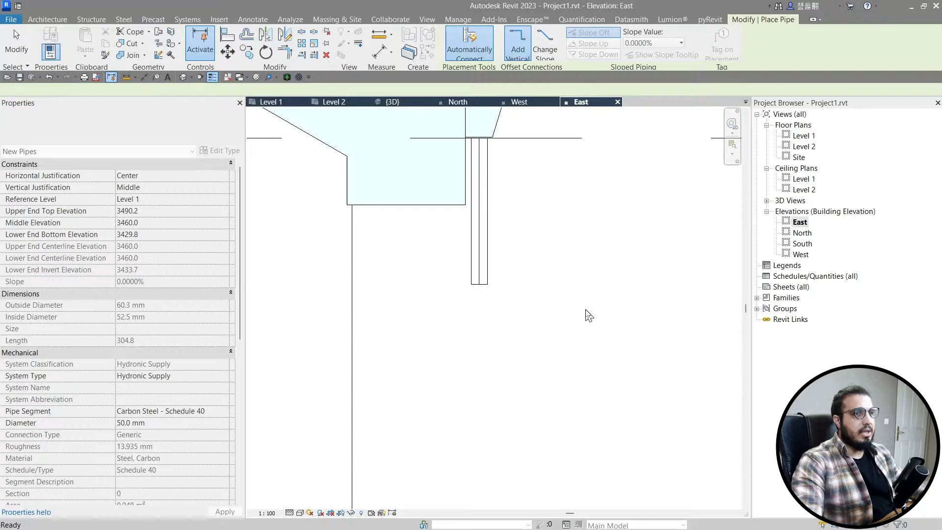
Delete the vertical pipe hanging below the gutter at the gable roof's eave
scroll(540, 292, down, 3)
middle_drag(502, 269, 431, 324)
scroll(430, 324, up, 2)
scroll(434, 329, up, 2)
click(448, 323)
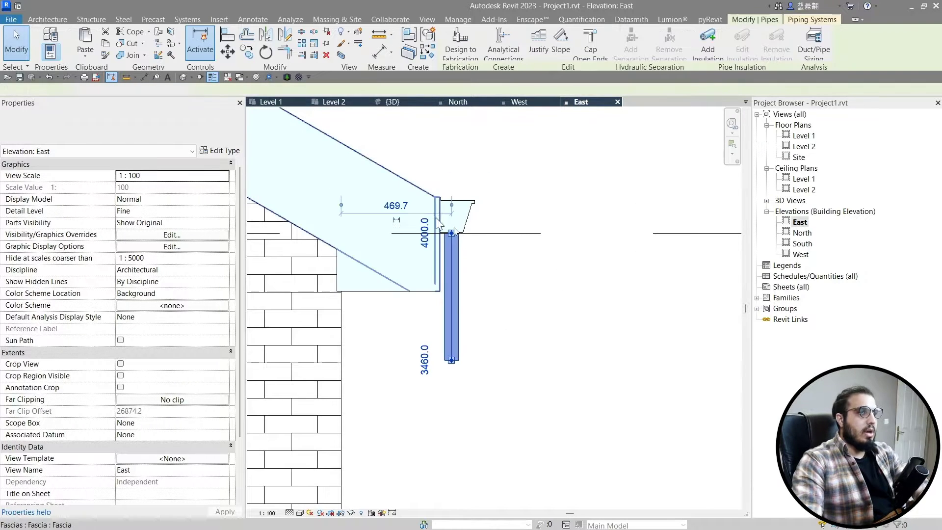
scroll(420, 286, up, 2)
scroll(553, 295, down, 2)
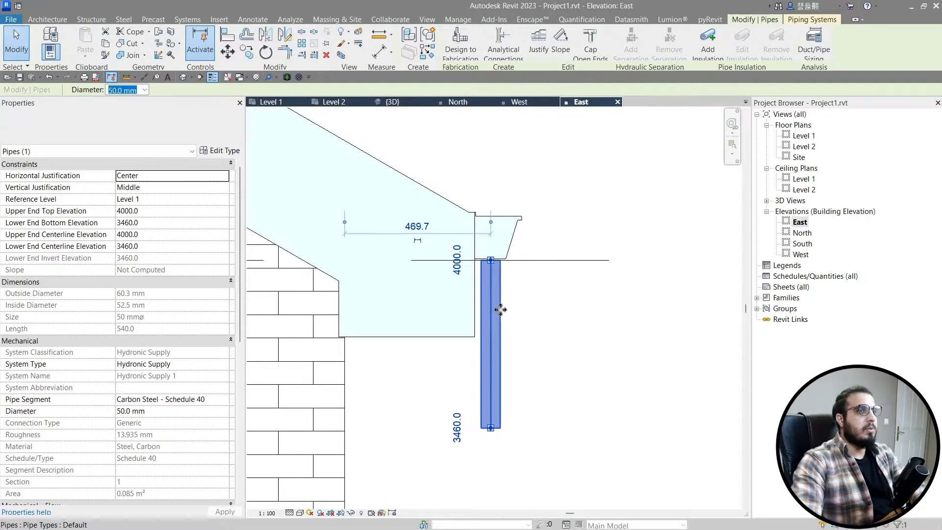
key(Delete)
scroll(498, 314, up, 2)
scroll(493, 338, down, 2)
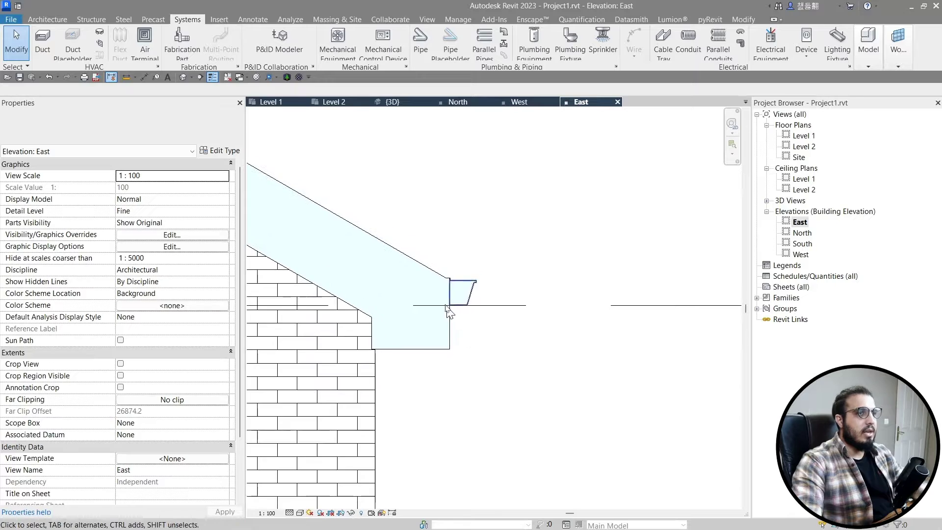
scroll(451, 333, up, 2)
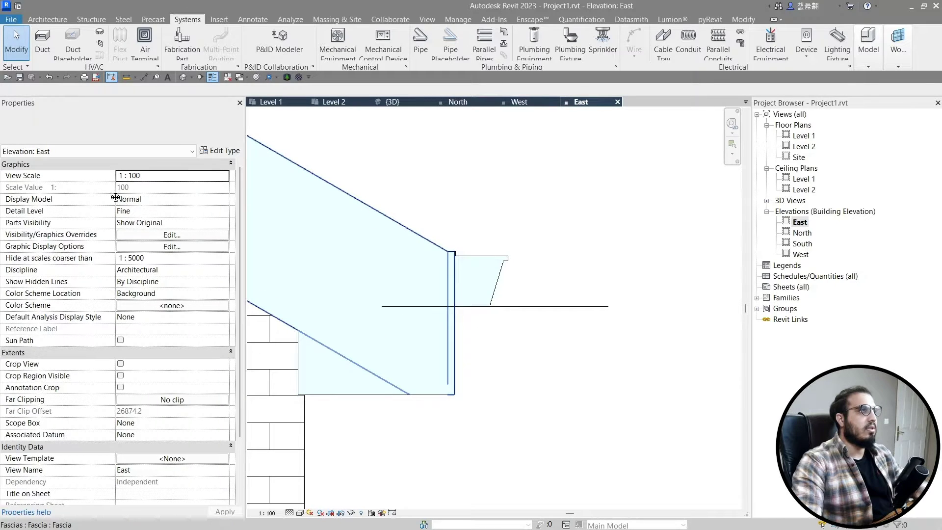
Start a new pipe and open the routing preferences of the Default pipe type, enlarged enough to read all columns
click(418, 57)
click(218, 153)
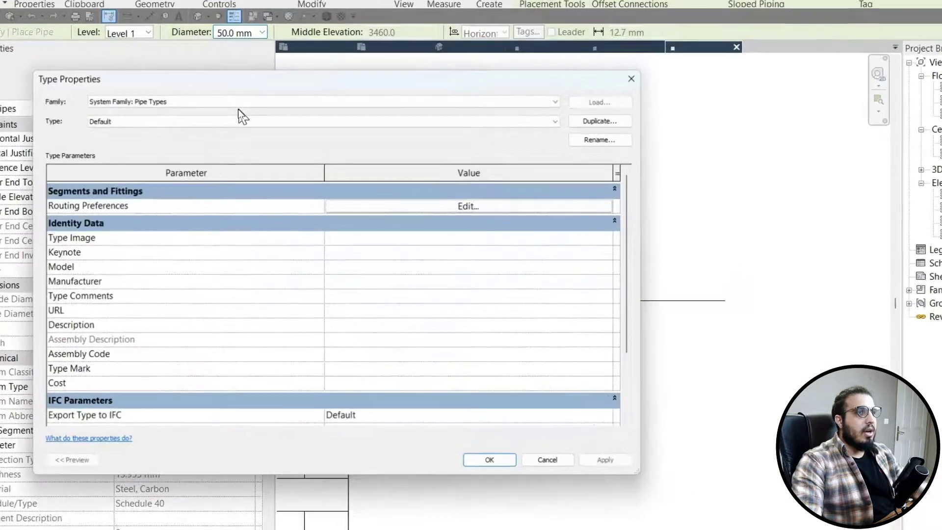
click(504, 182)
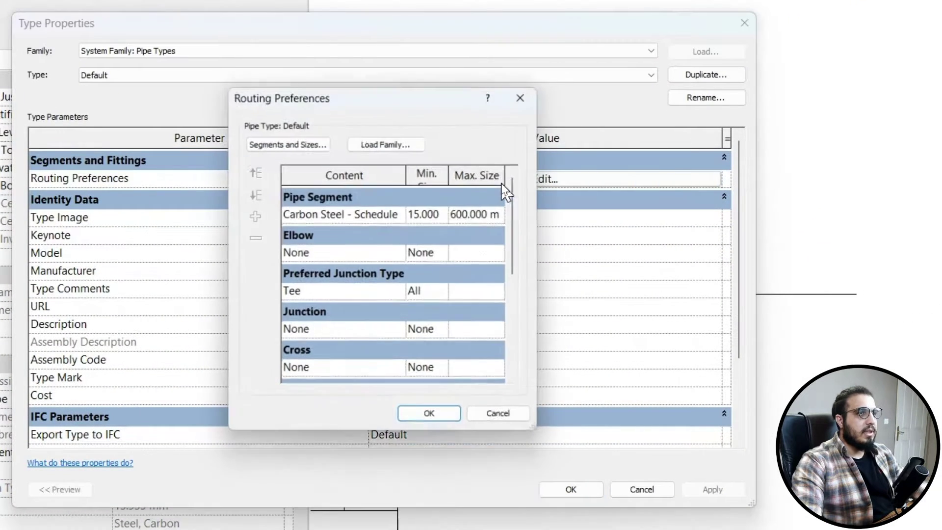
drag(543, 268, 768, 269)
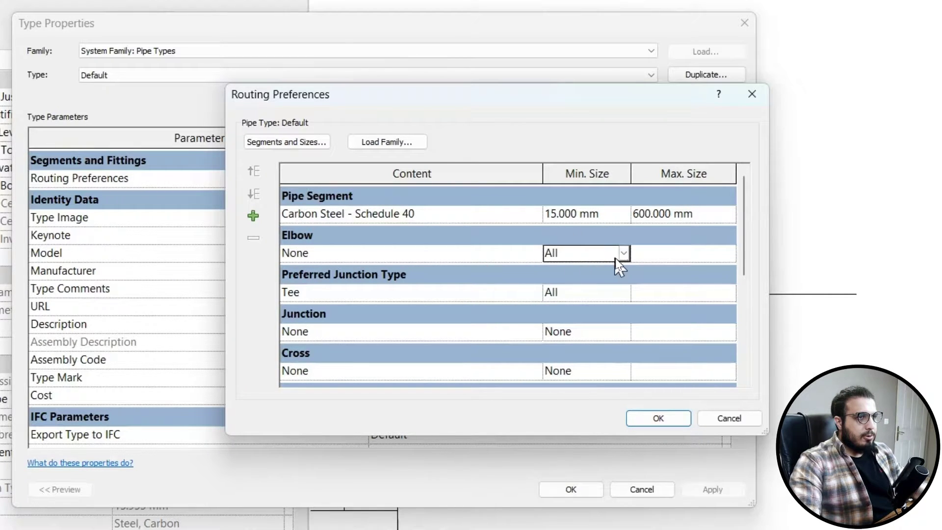
Check which size ranges and fittings are available for the elbow in the routing preferences
click(623, 253)
click(603, 285)
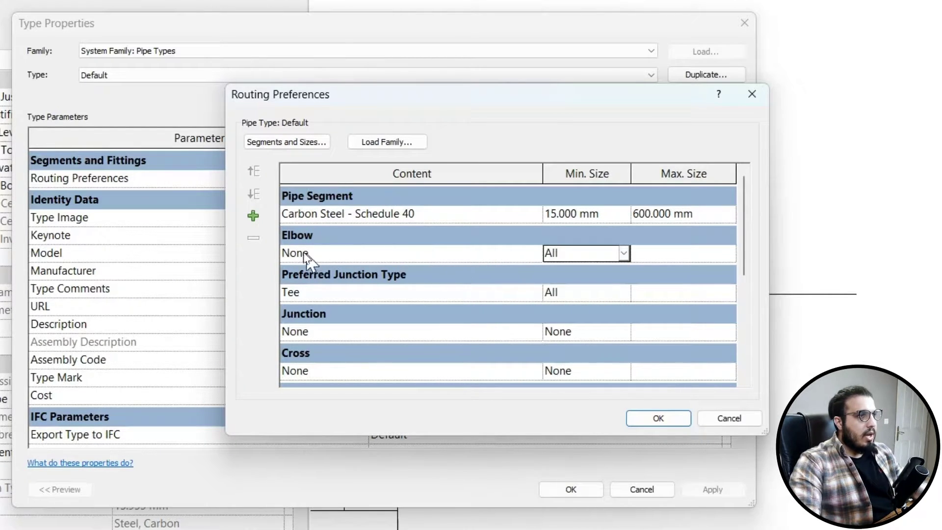
click(535, 254)
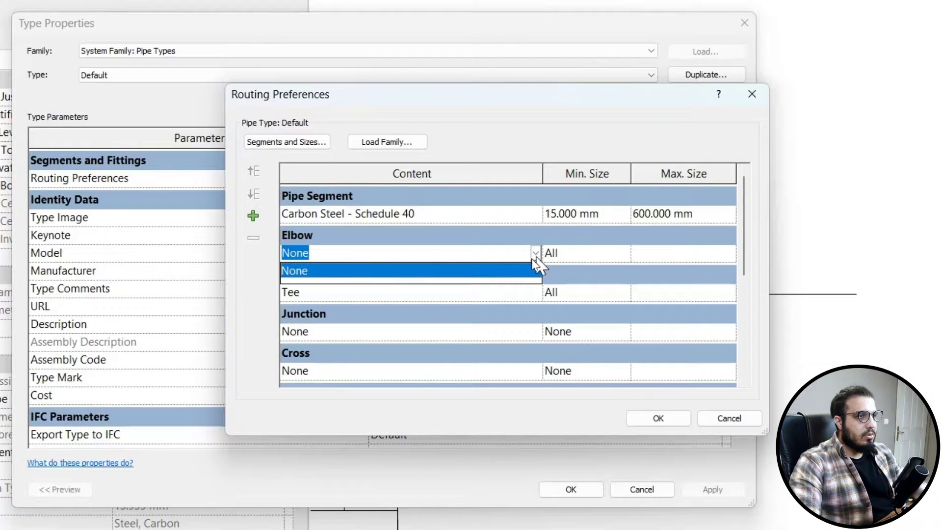
click(398, 272)
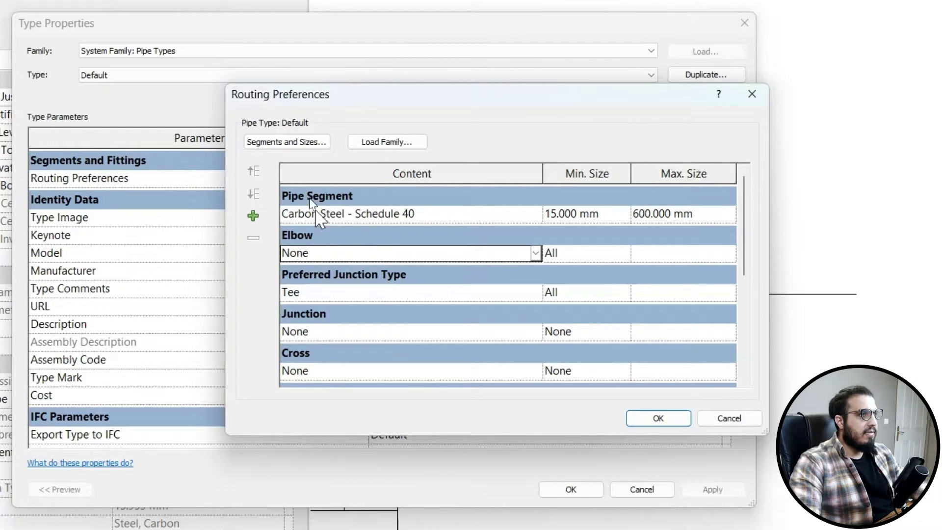
Load the family Elbow - Generic.rfa from the RVT 2021 UK library's generic pipe fittings
click(373, 143)
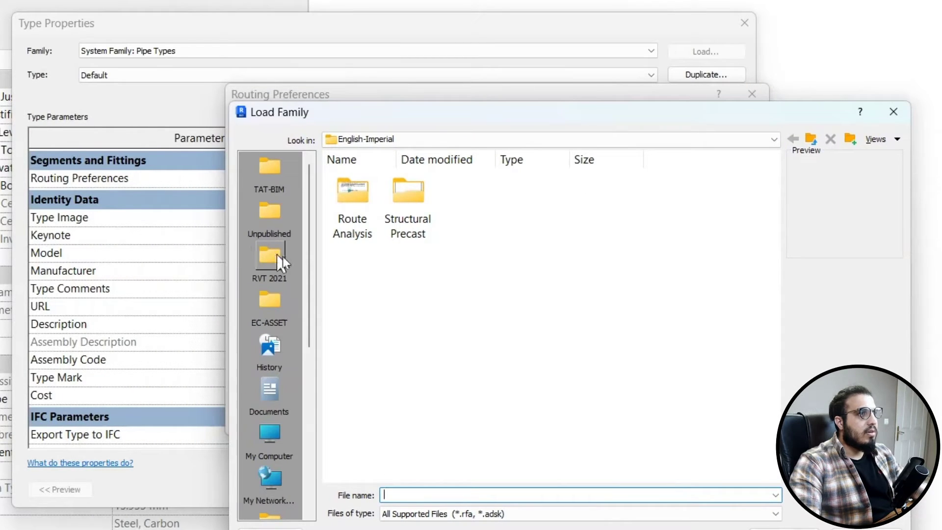
click(270, 259)
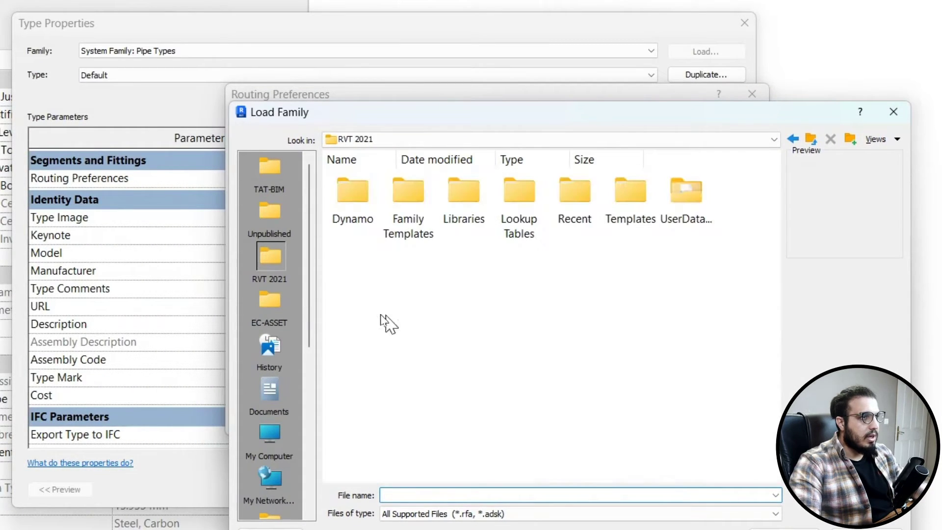
double_click(474, 223)
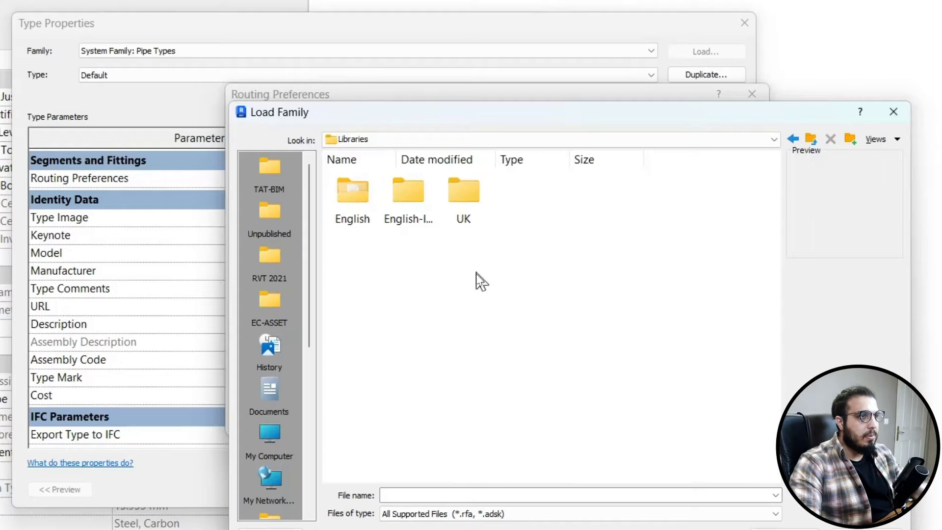
double_click(475, 216)
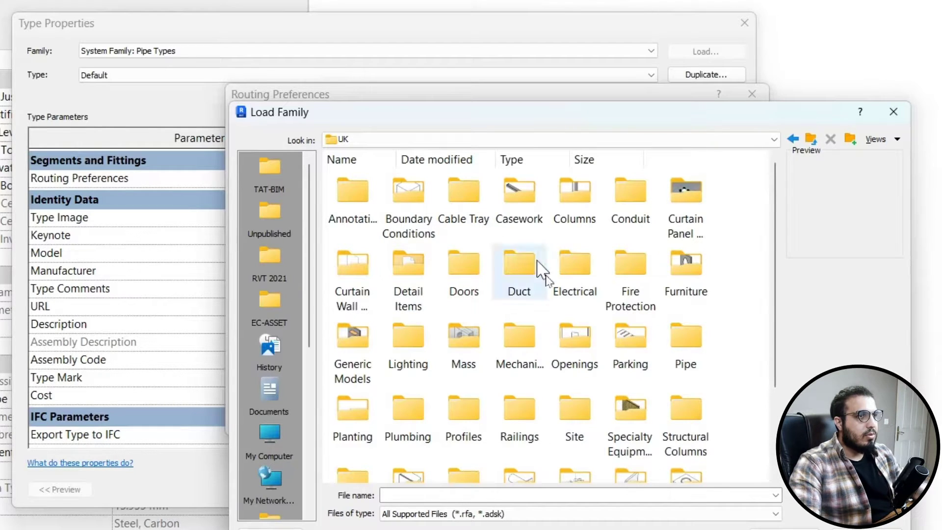
double_click(698, 349)
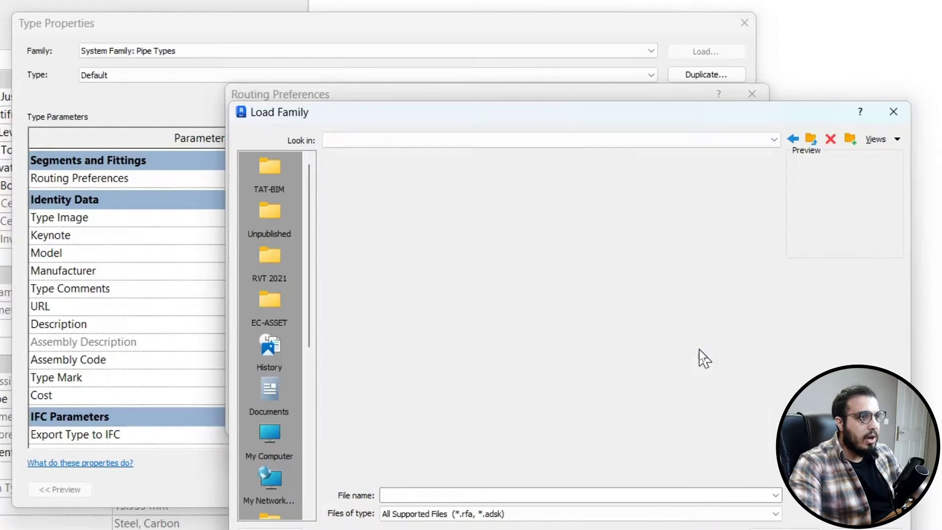
double_click(410, 208)
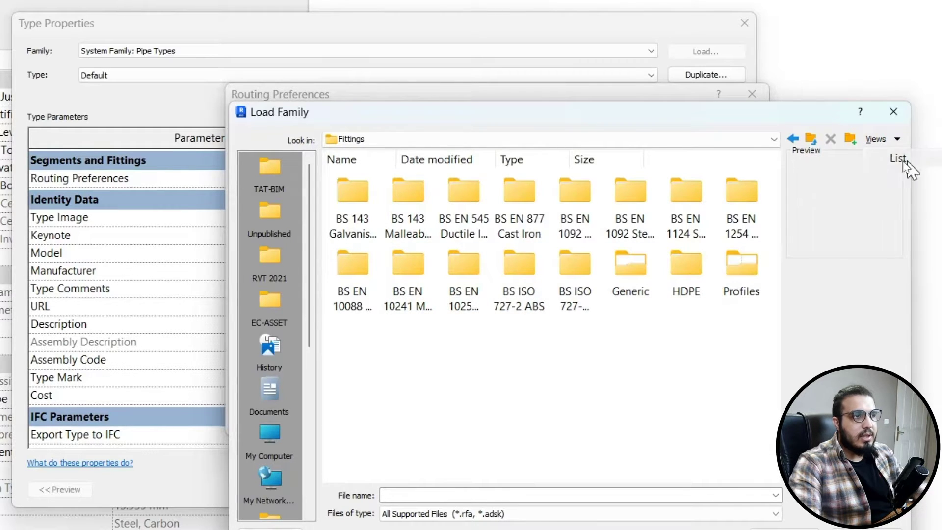
click(903, 161)
double_click(387, 381)
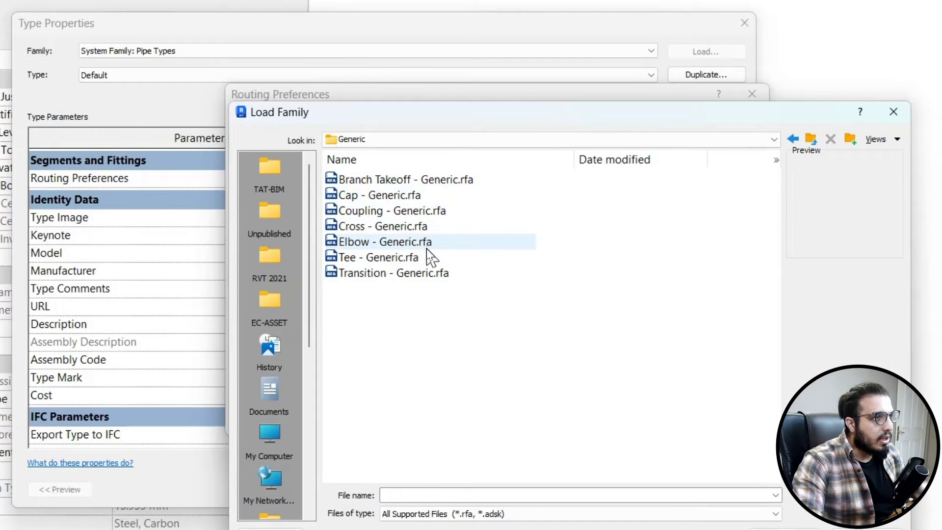
click(417, 241)
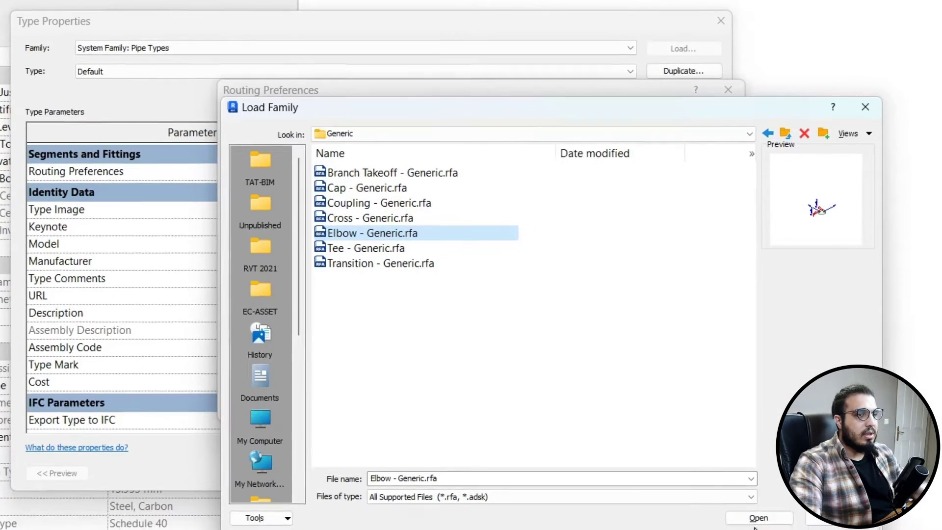
click(758, 518)
Set the elbow fitting to Elbow - Generic: Standard and try to confirm the routing preferences
click(489, 230)
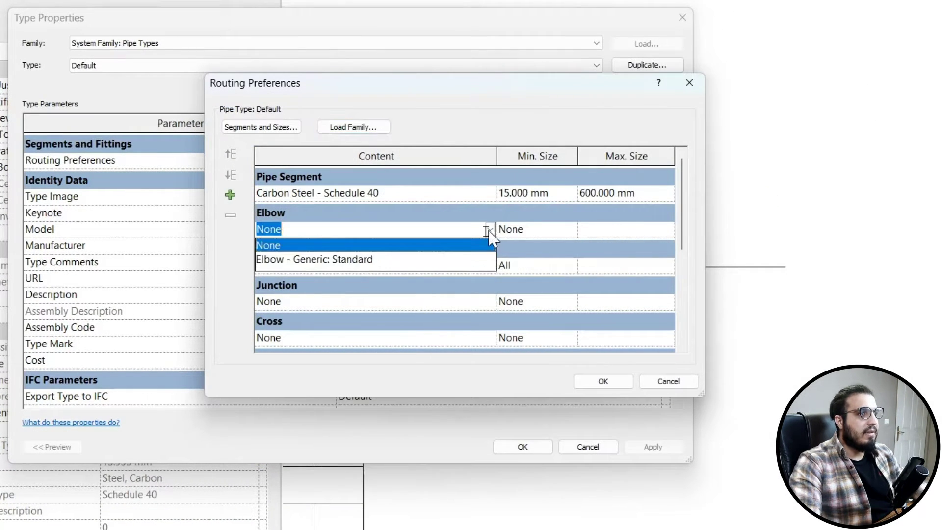
click(314, 258)
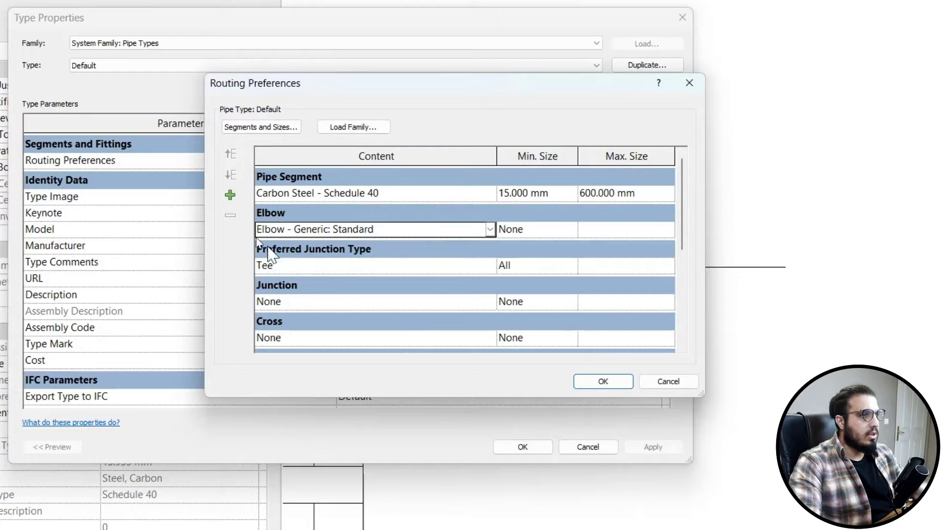
click(606, 381)
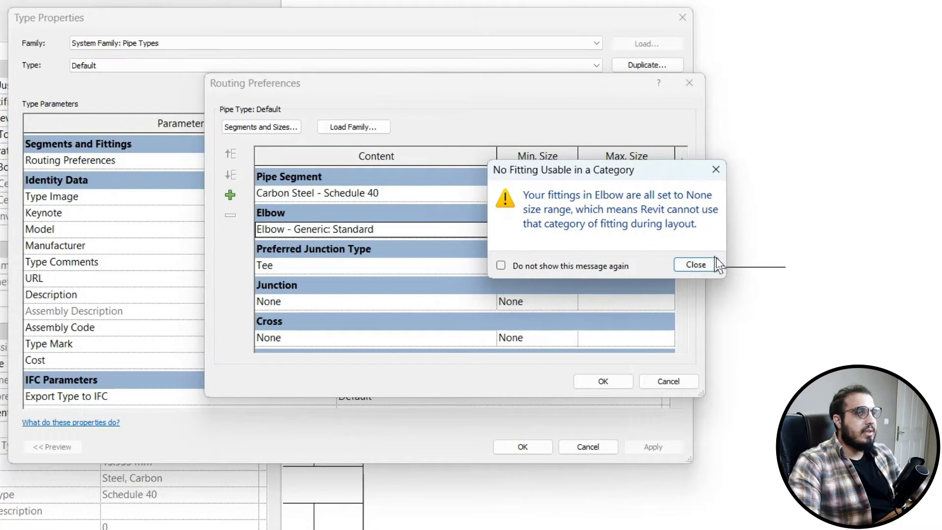
click(710, 265)
click(528, 169)
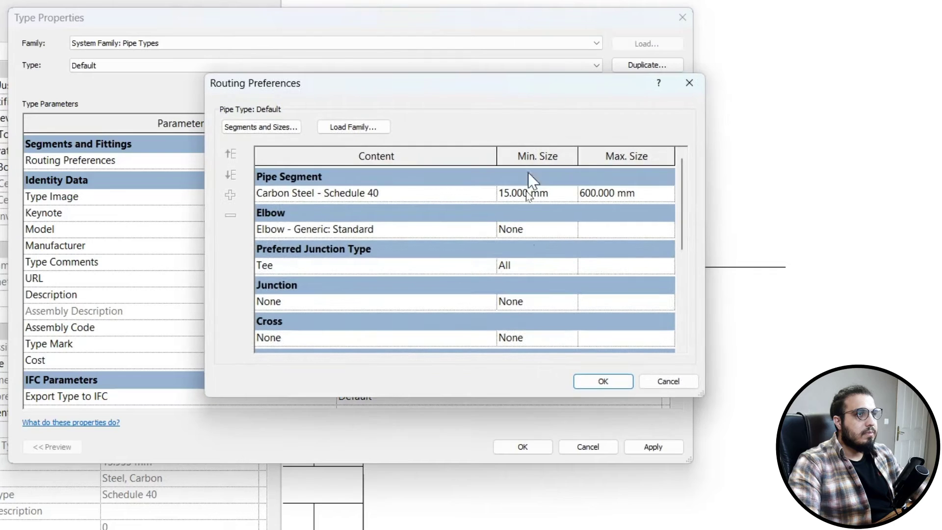
Set the elbow's minimum size to 15 mm and confirm the routing preferences and pipe type properties
click(558, 228)
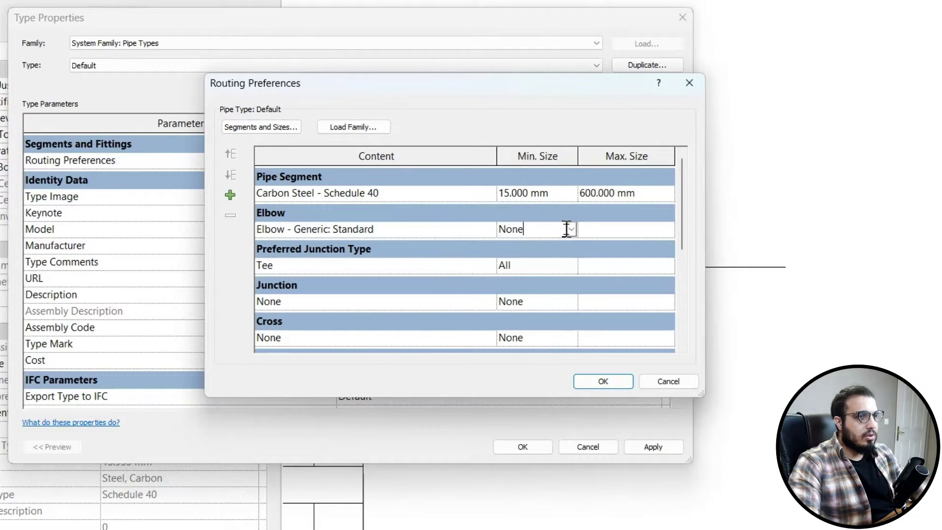
click(570, 229)
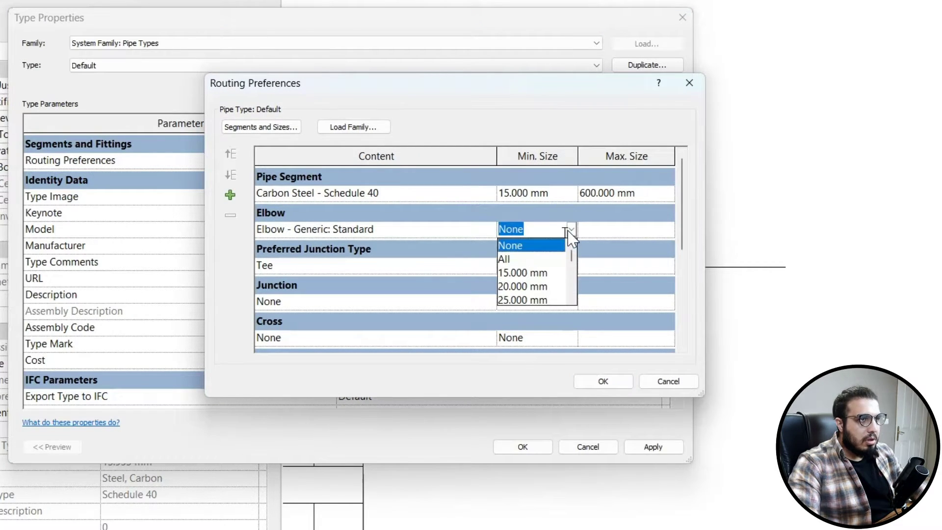
click(540, 272)
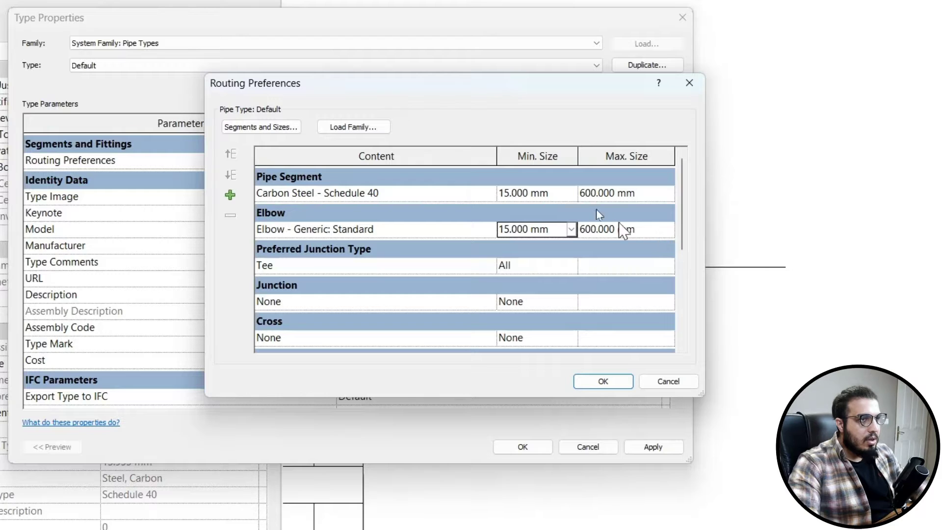
click(485, 231)
click(346, 259)
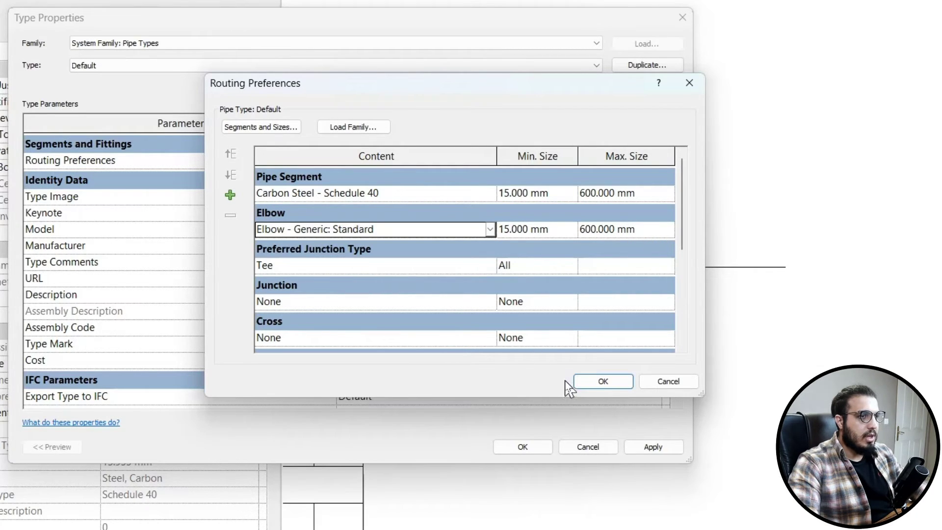
click(601, 381)
click(525, 447)
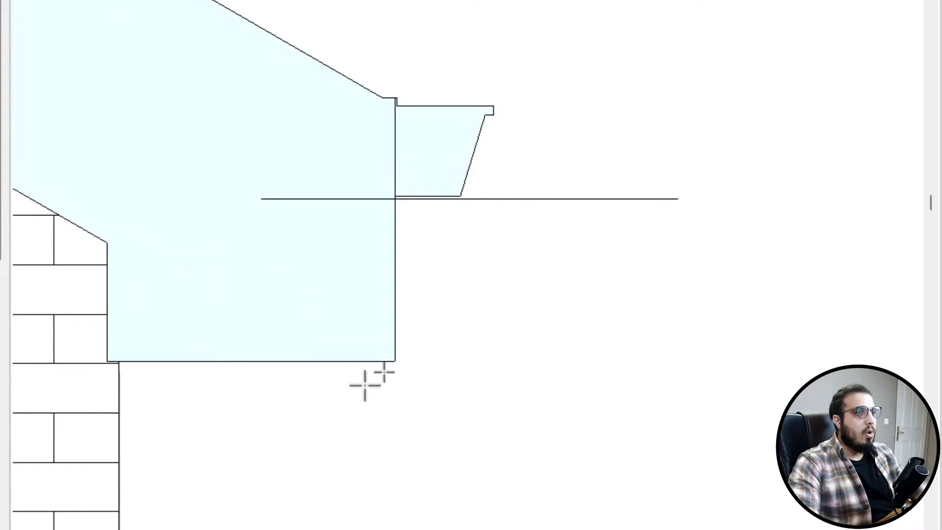
Draw a vertical pipe segment from the gutter's underside down to a point below the eave's soffit
scroll(560, 398, down, 2)
middle_drag(580, 415, 556, 309)
scroll(535, 241, up, 3)
scroll(382, 113, up, 3)
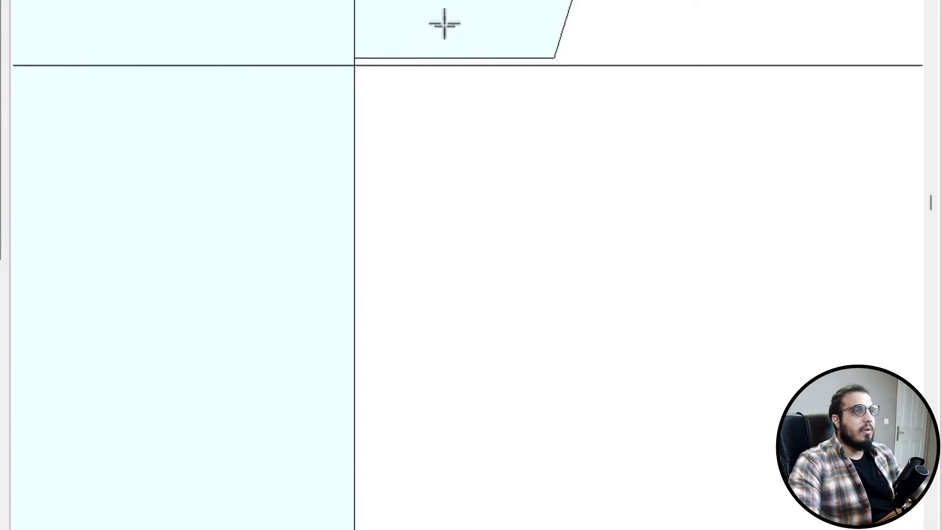
click(443, 28)
scroll(458, 159, down, 5)
middle_drag(482, 290, 565, 146)
scroll(536, 150, up, 5)
click(543, 267)
Continue the downpipe with a segment angled 40° from vertical toward the brick wall
scroll(417, 380, down, 4)
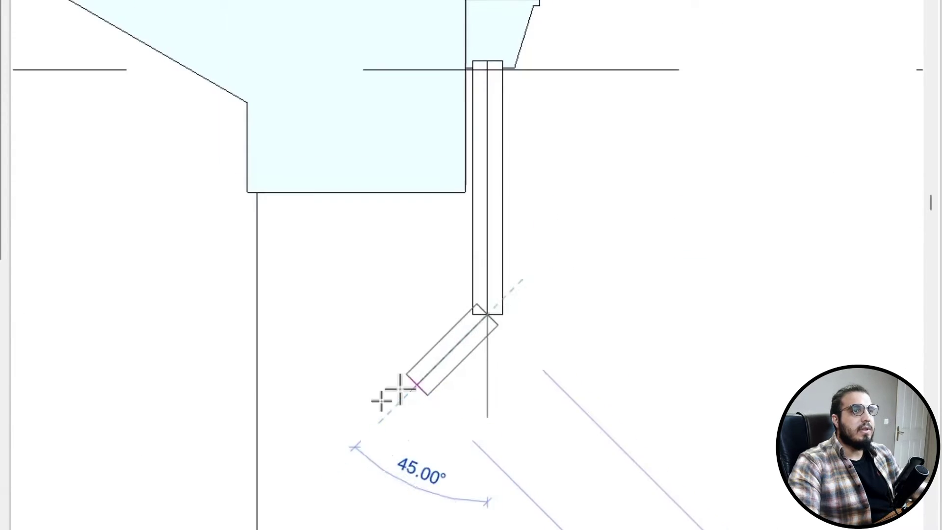
middle_drag(368, 407, 416, 139)
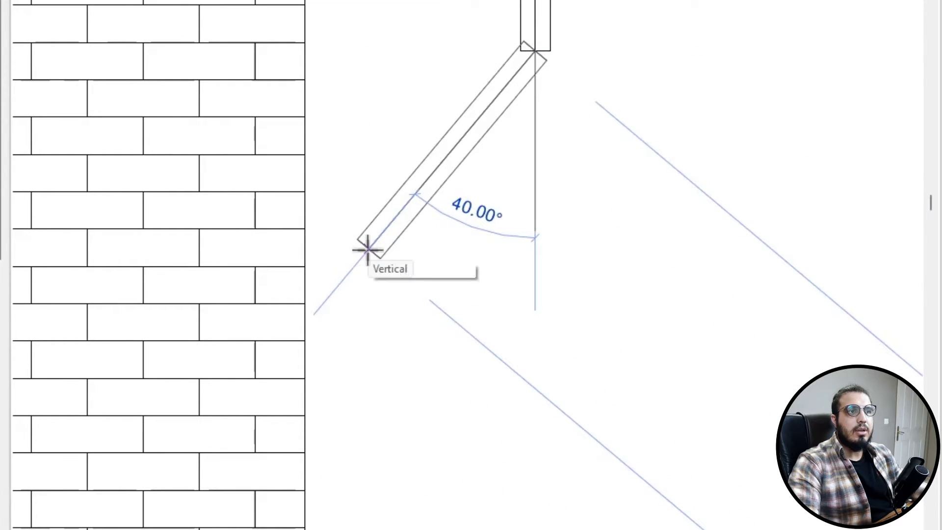
click(368, 249)
Continue the downpipe vertically along the brick wall to just below the wall's base line and finish the pipe run
scroll(374, 353, down, 6)
middle_drag(378, 412, 382, 82)
middle_drag(394, 360, 386, 157)
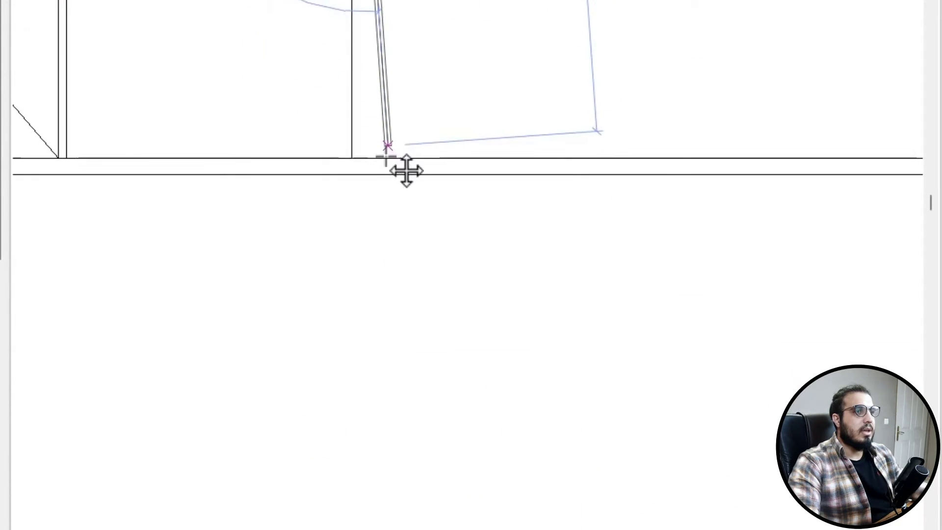
scroll(397, 172, up, 5)
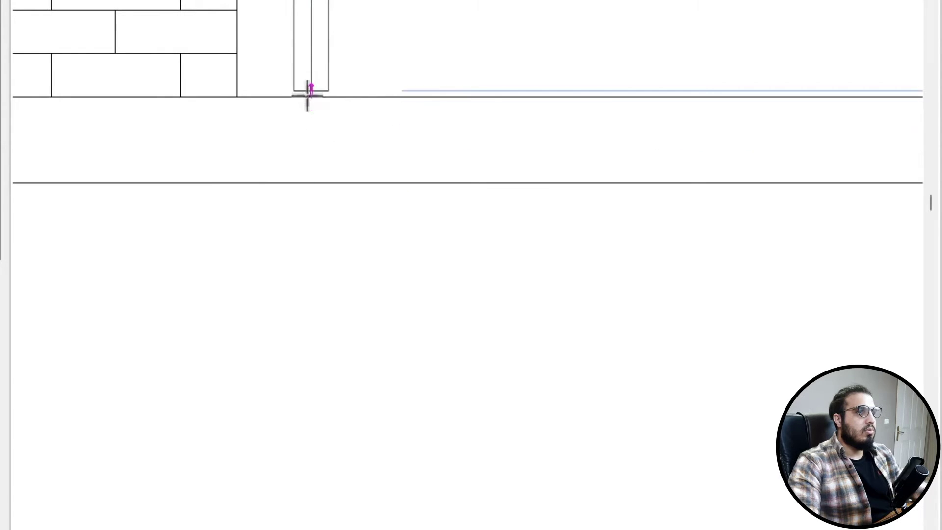
click(311, 124)
key(Escape)
key(Escape)
Shorten the downpipe's lower end to the ground line at the wall's base
scroll(410, 218, down, 3)
scroll(373, 167, up, 4)
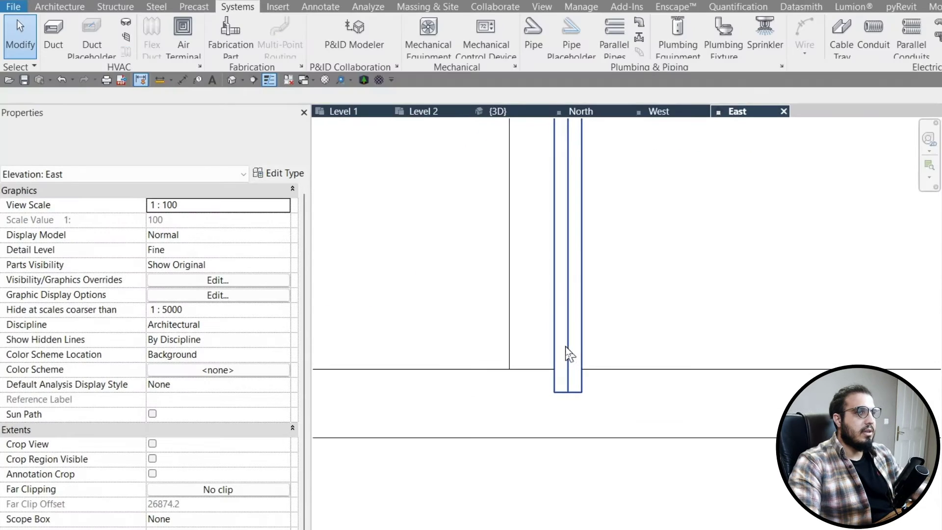
click(568, 395)
drag(567, 395, 568, 370)
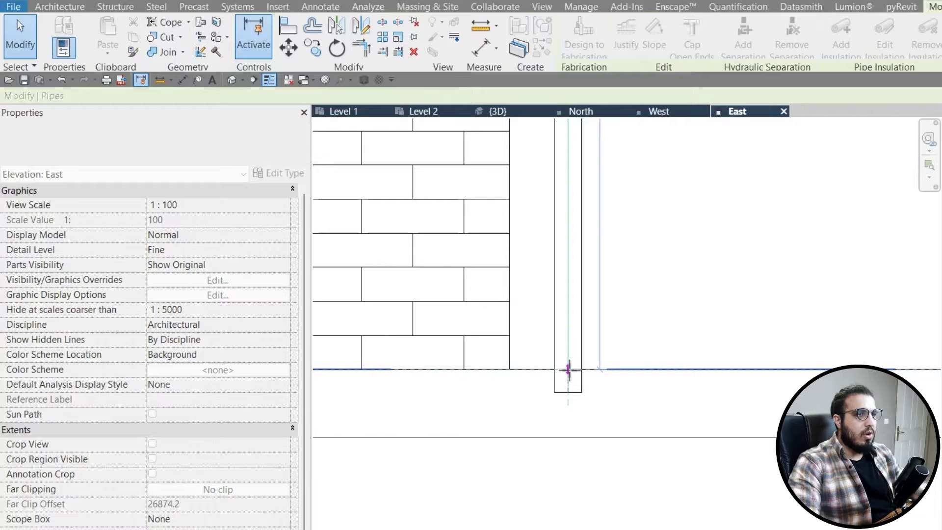
click(608, 450)
scroll(689, 361, down, 5)
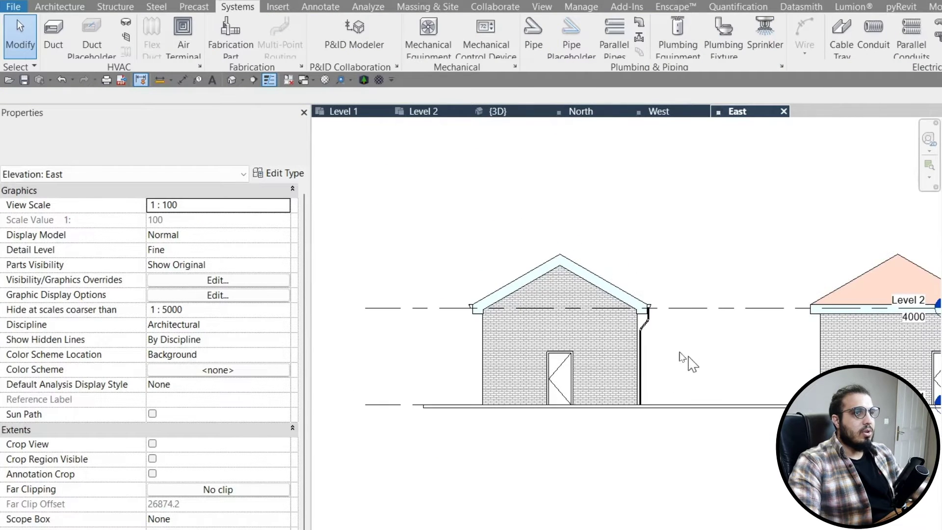
Open the 3D view and turn it to a top view around the detached downpipe run
scroll(672, 348, up, 6)
scroll(613, 225, up, 2)
scroll(681, 290, down, 2)
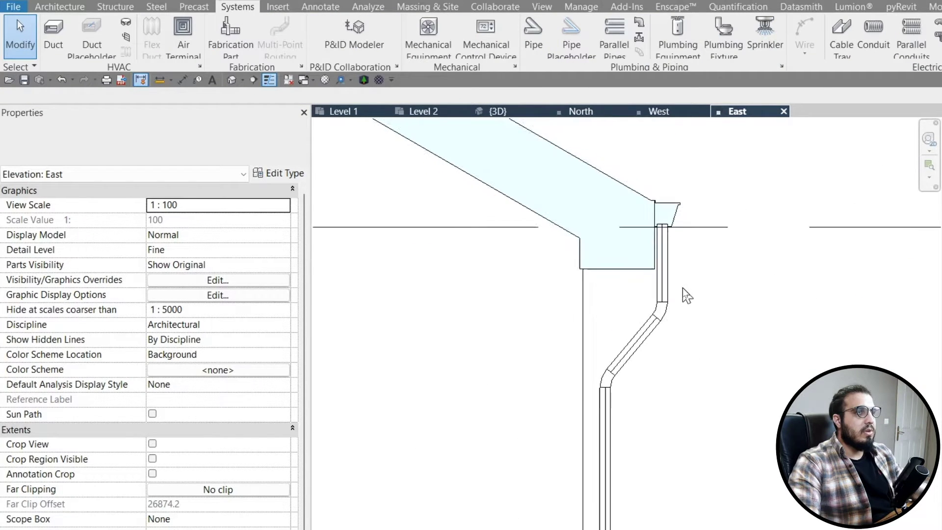
scroll(682, 288, up, 2)
click(516, 118)
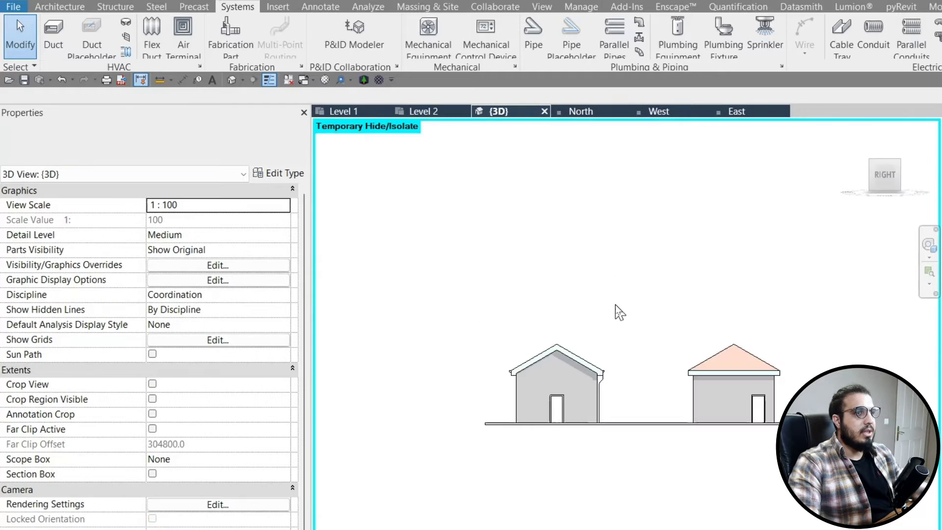
shift+middle_drag(616, 311, 569, 438)
scroll(414, 389, up, 5)
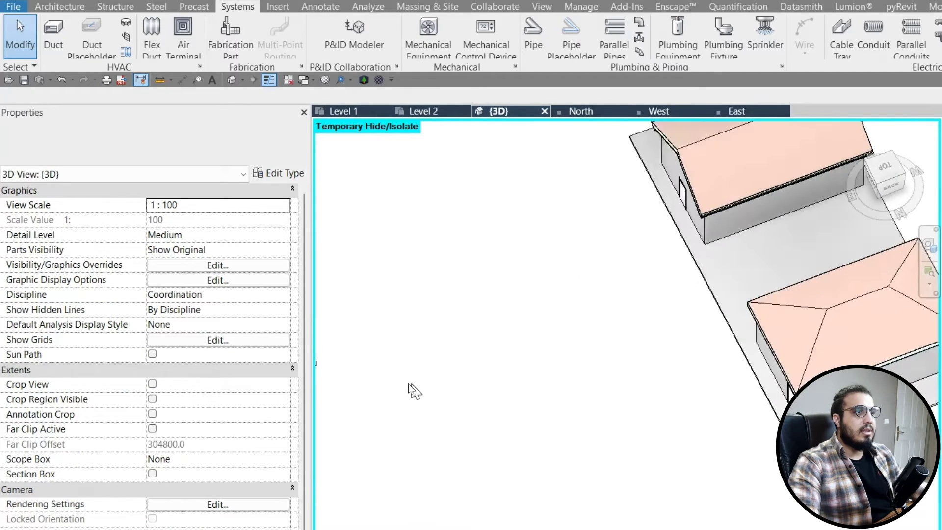
key(d)
key(i)
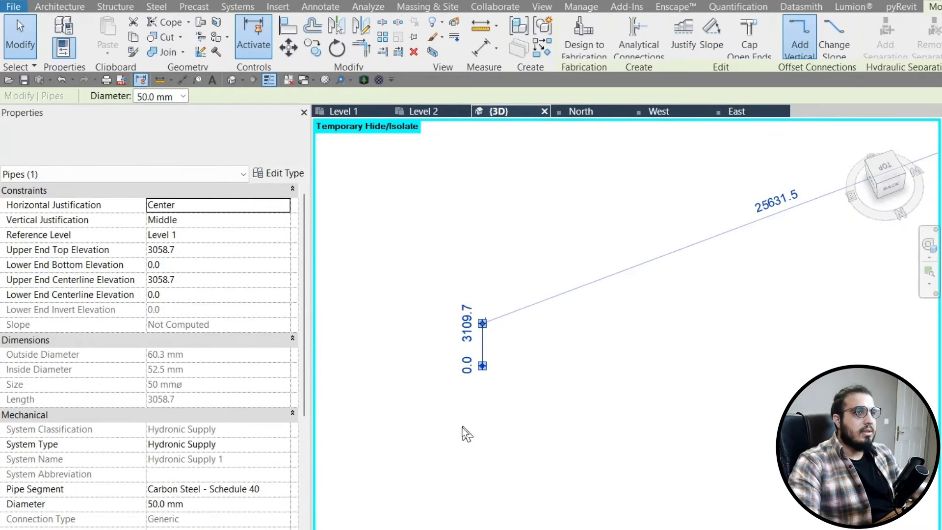
drag(441, 441, 560, 272)
click(886, 169)
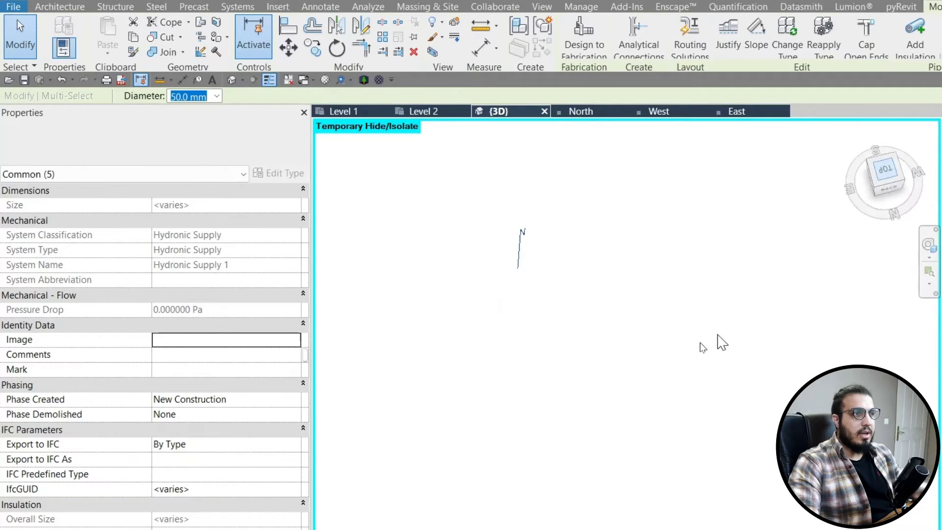
click(289, 49)
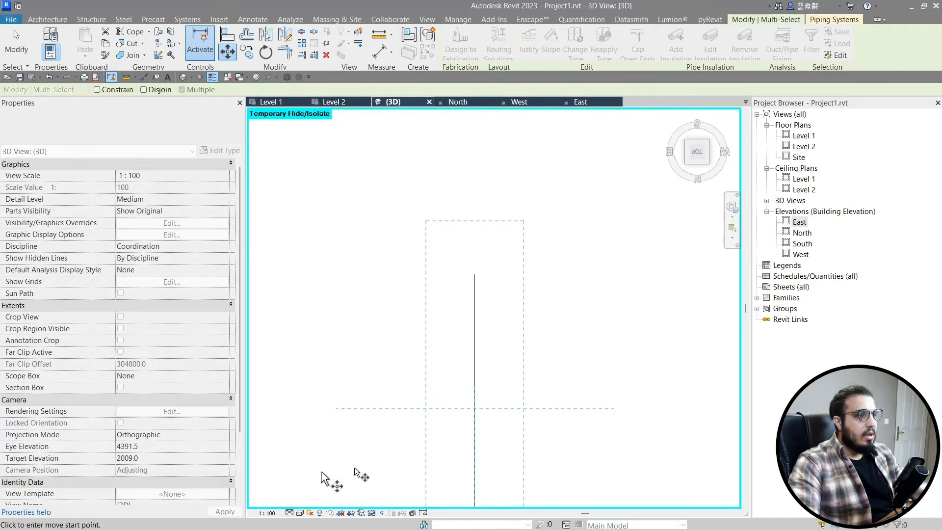
key(Escape)
key(Escape)
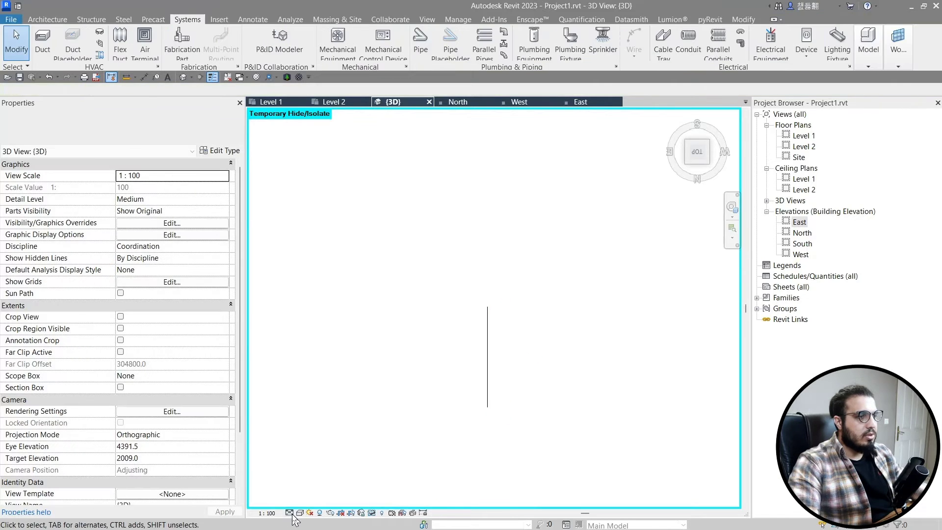
Set the 3D view's detail level to Fine and move the whole downpipe run onto the gutter near the gable roof's corner
click(288, 512)
click(307, 501)
drag(435, 332, 529, 416)
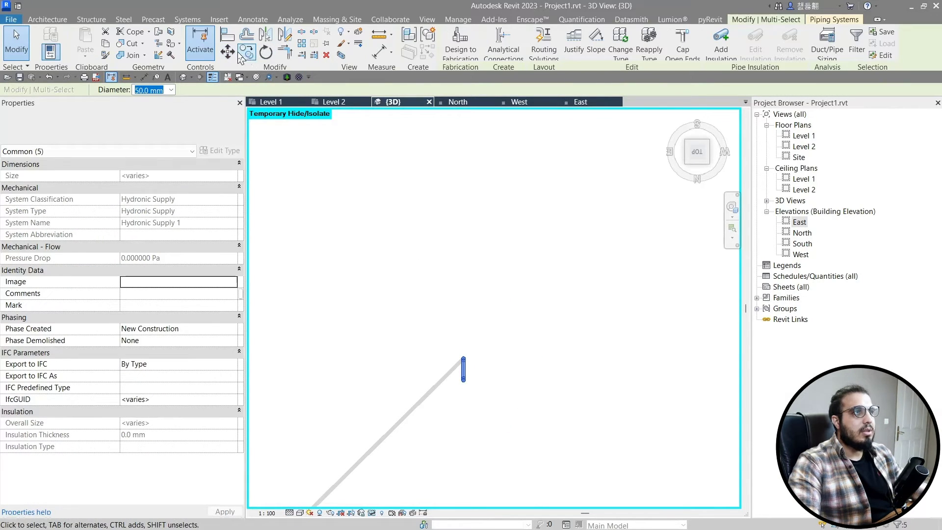
key(m)
key(v)
scroll(419, 407, up, 4)
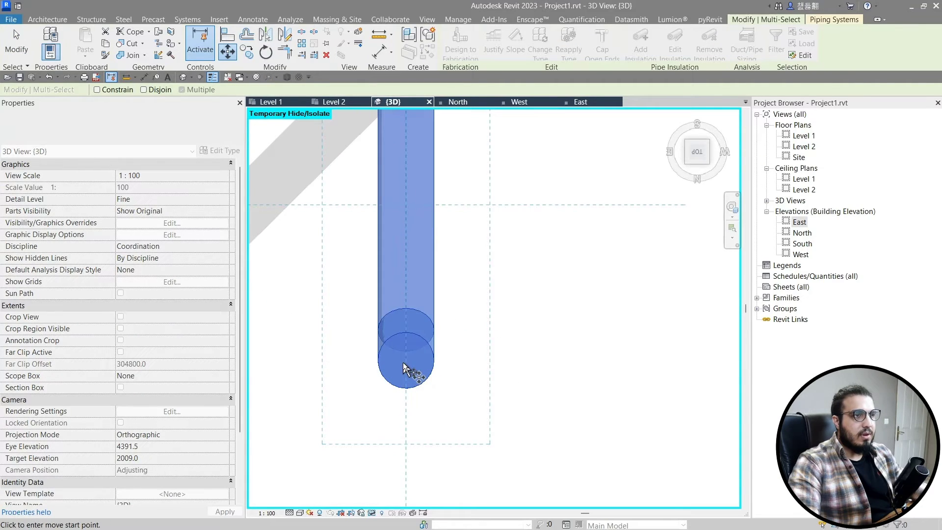
click(423, 364)
scroll(552, 369, down, 10)
middle_drag(625, 396, 343, 354)
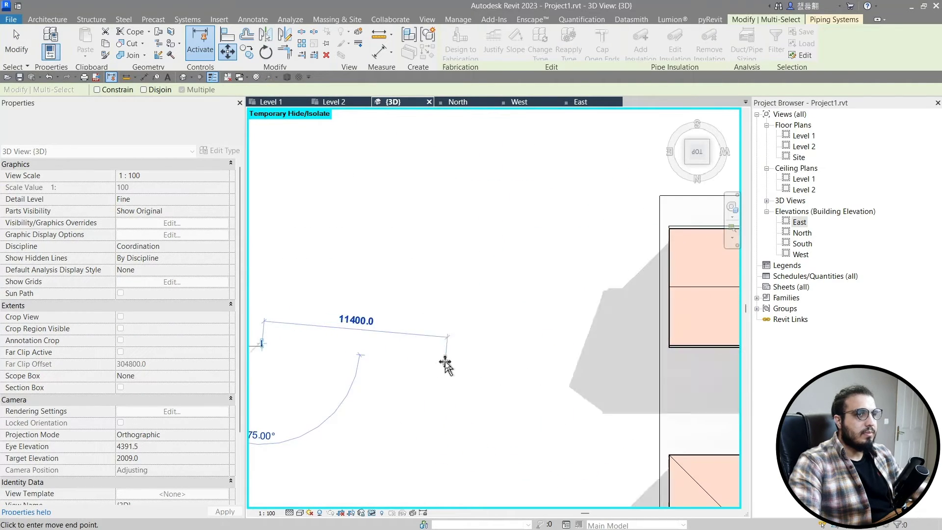
scroll(446, 364, down, 2)
middle_drag(554, 365, 466, 360)
scroll(481, 366, up, 10)
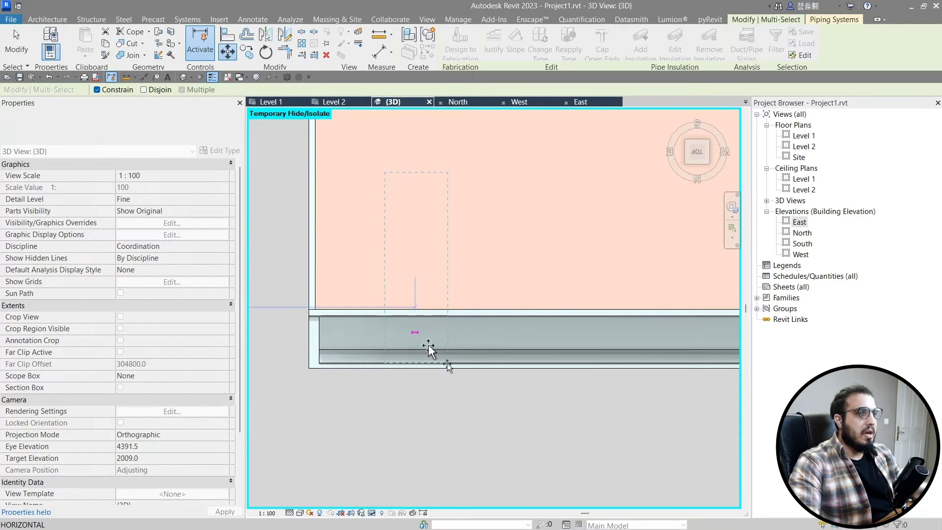
click(446, 363)
key(Escape)
Examine from a low 3D angle how the moved downpipe meets the gutter, soffit and wall
scroll(459, 389, down, 5)
shift+middle_drag(515, 430, 483, 331)
scroll(582, 310, down, 4)
middle_drag(483, 331, 623, 344)
scroll(471, 423, up, 8)
middle_drag(461, 412, 510, 231)
scroll(420, 247, up, 5)
scroll(444, 231, down, 3)
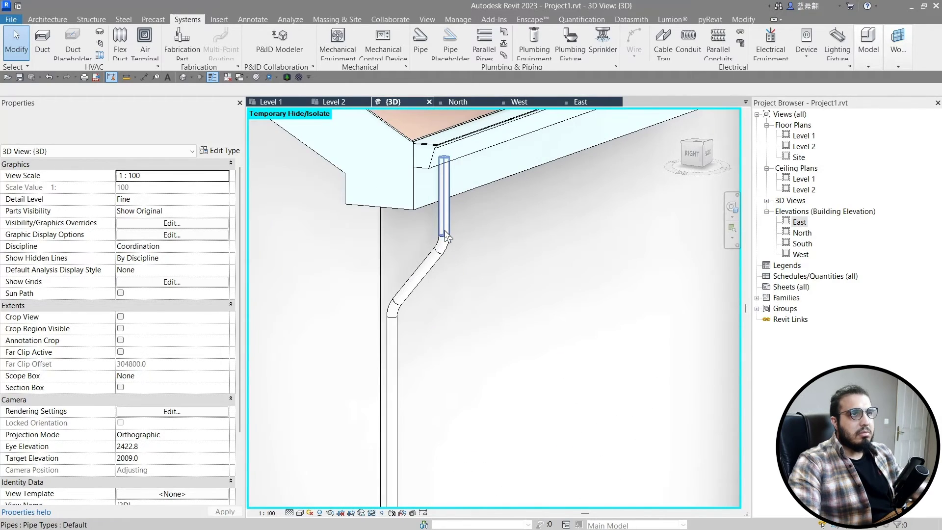
Mirror the complete downpipe run about the gable roof's ridge line to the opposite gutter
mouse_move(445, 238)
middle_down()
mouse_move(449, 276)
mouse_move(466, 293)
mouse_move(536, 267)
mouse_move(508, 302)
mouse_move(670, 158)
middle_up()
click(448, 276)
click(697, 150)
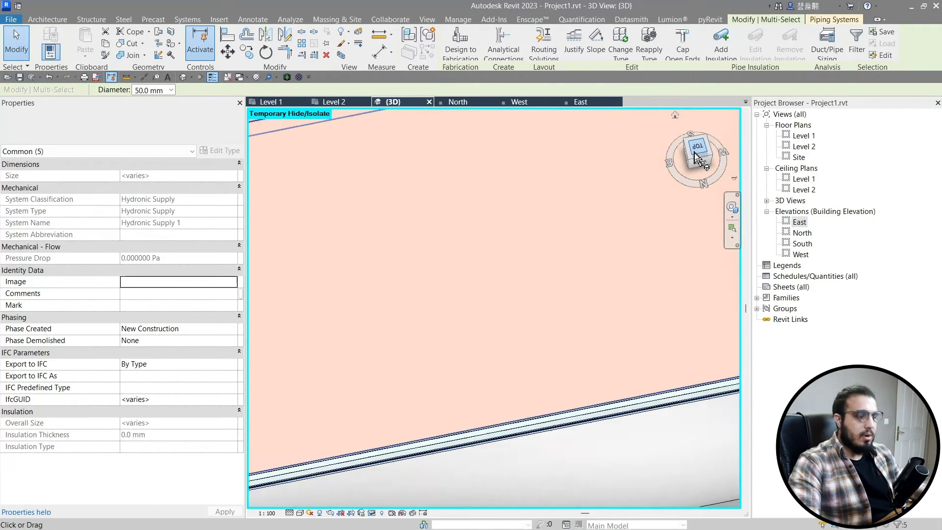
scroll(660, 187, down, 3)
middle_drag(660, 188, 488, 346)
key(m)
key(m)
click(464, 264)
scroll(485, 279, down, 3)
middle_drag(485, 280, 476, 372)
shift+middle_drag(477, 372, 685, 179)
key(Escape)
Examine the mirrored downpipe's fit at the eave and both downpipes on the gable house in 3D
scroll(444, 245, up, 4)
scroll(339, 286, up, 5)
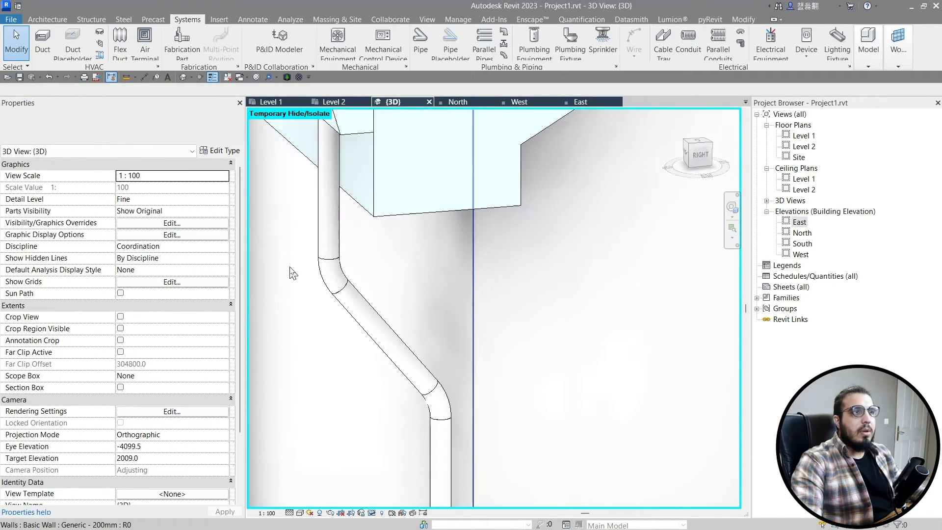
scroll(307, 268, down, 3)
middle_drag(333, 265, 366, 341)
scroll(474, 360, down, 3)
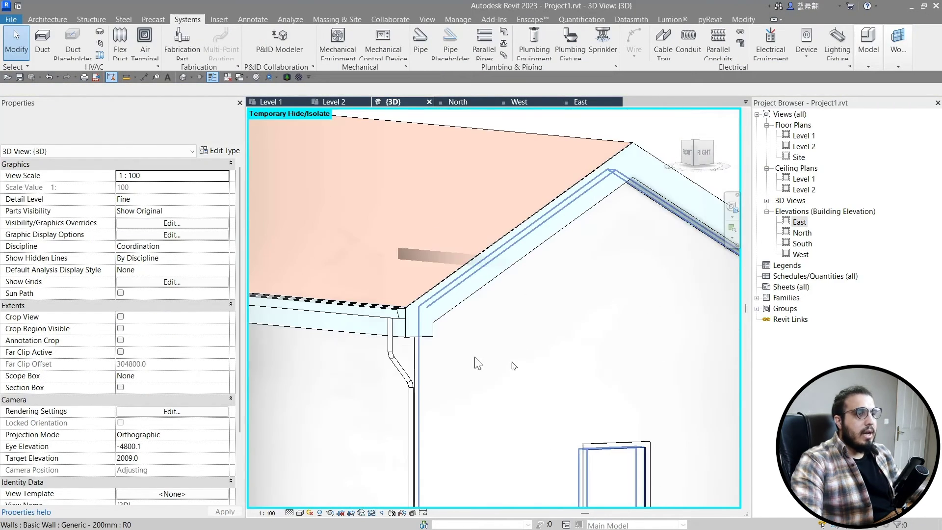
shift+middle_drag(475, 359, 462, 318)
scroll(462, 319, down, 2)
scroll(464, 324, down, 5)
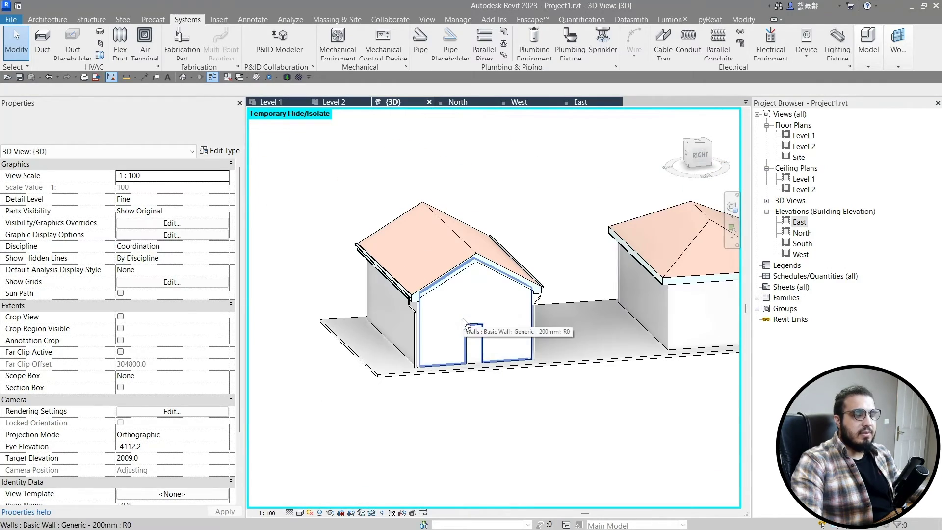